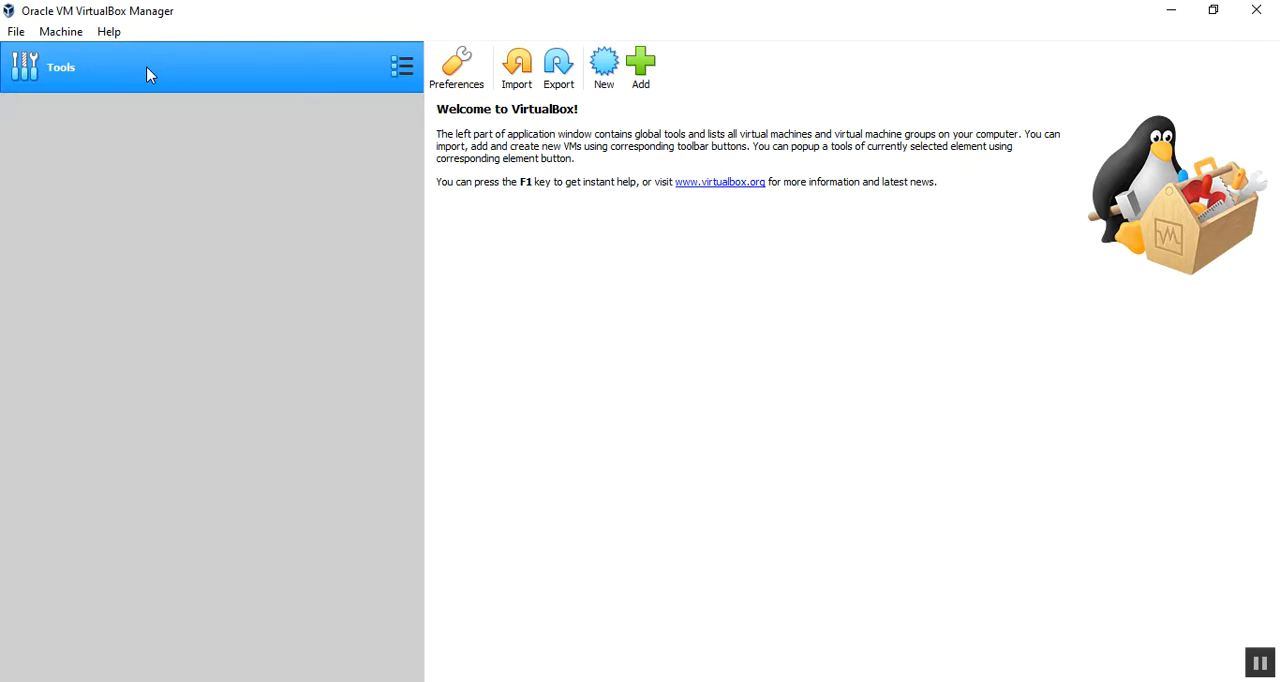
Step: Create a new virtual machine named DATADOS with type Other, version DOS and 32 MB of memory
left_click(57, 32)
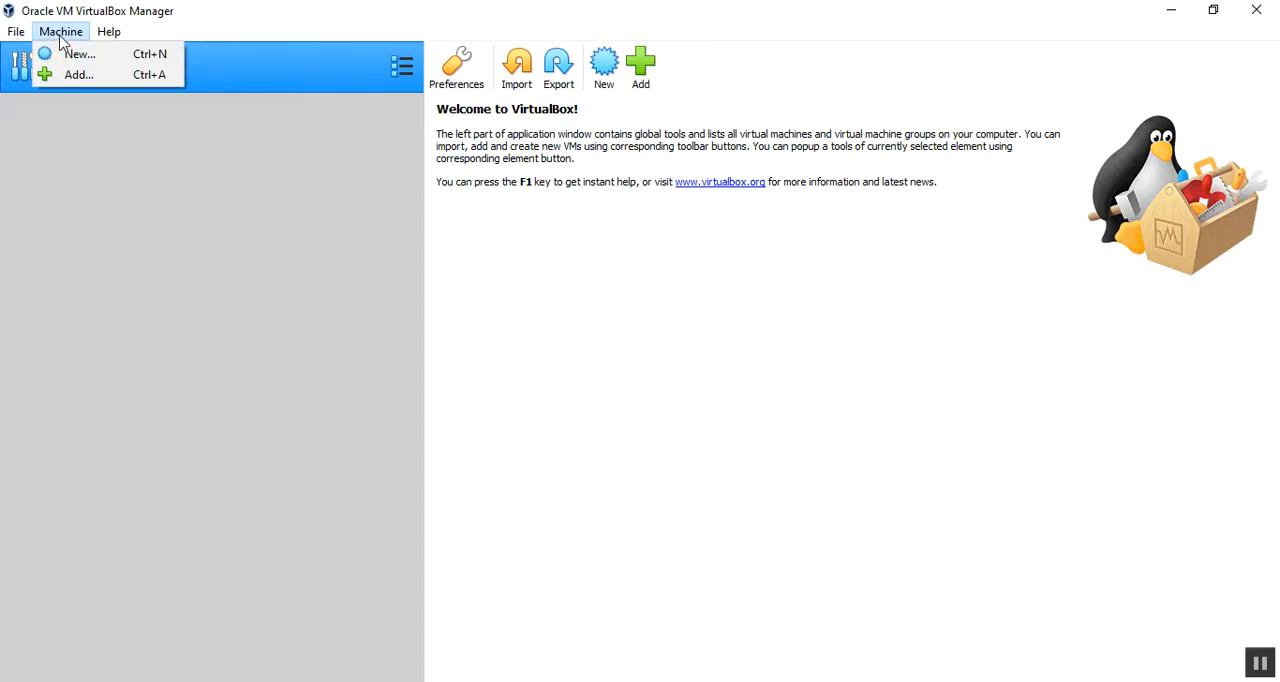
left_click(62, 54)
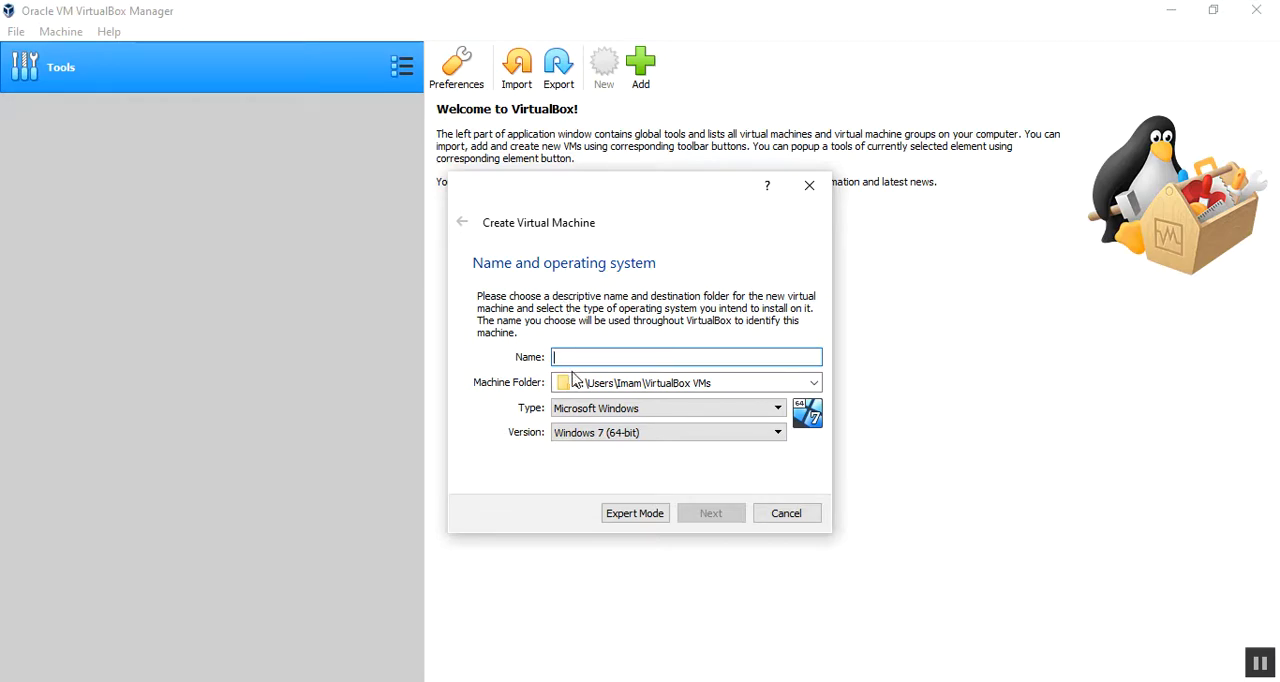
type("DA")
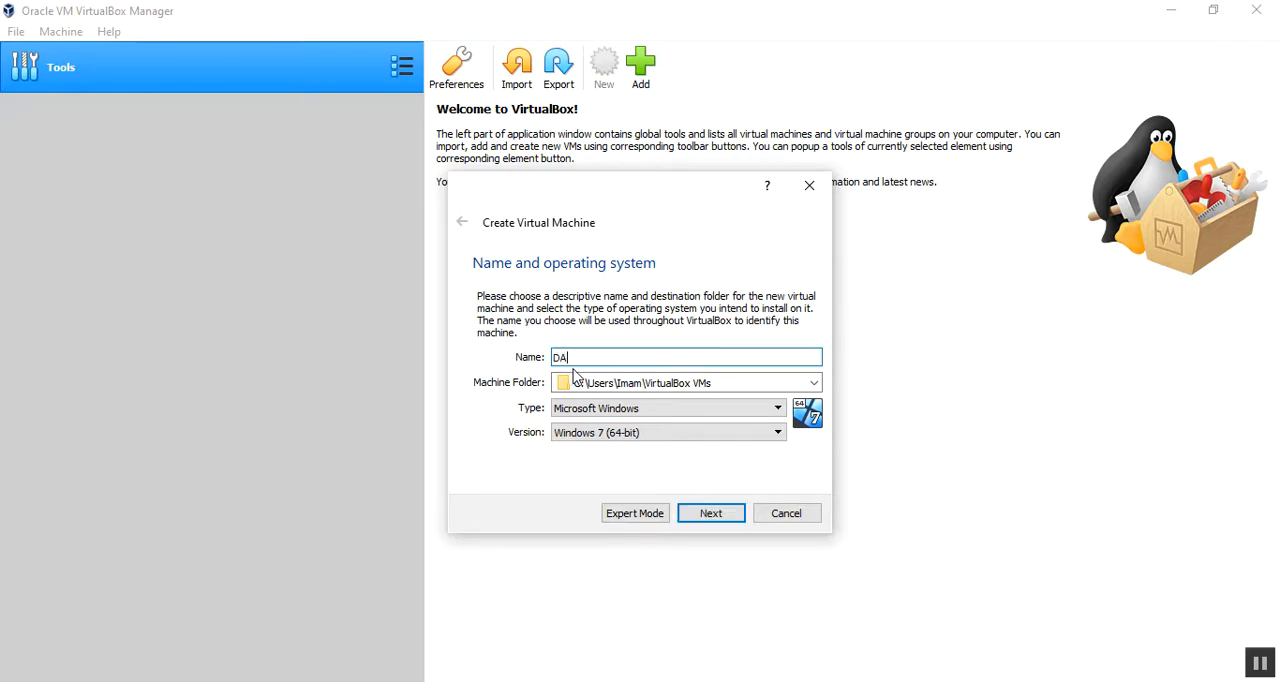
type("TADOS")
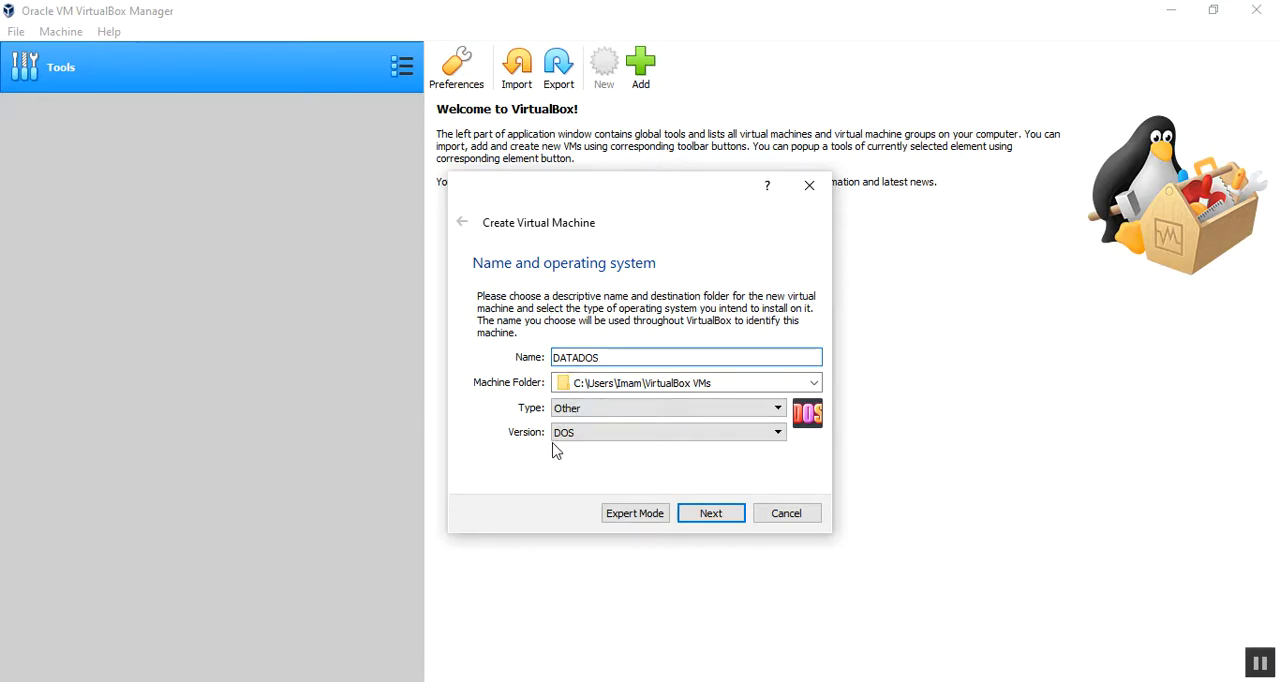
left_click(701, 515)
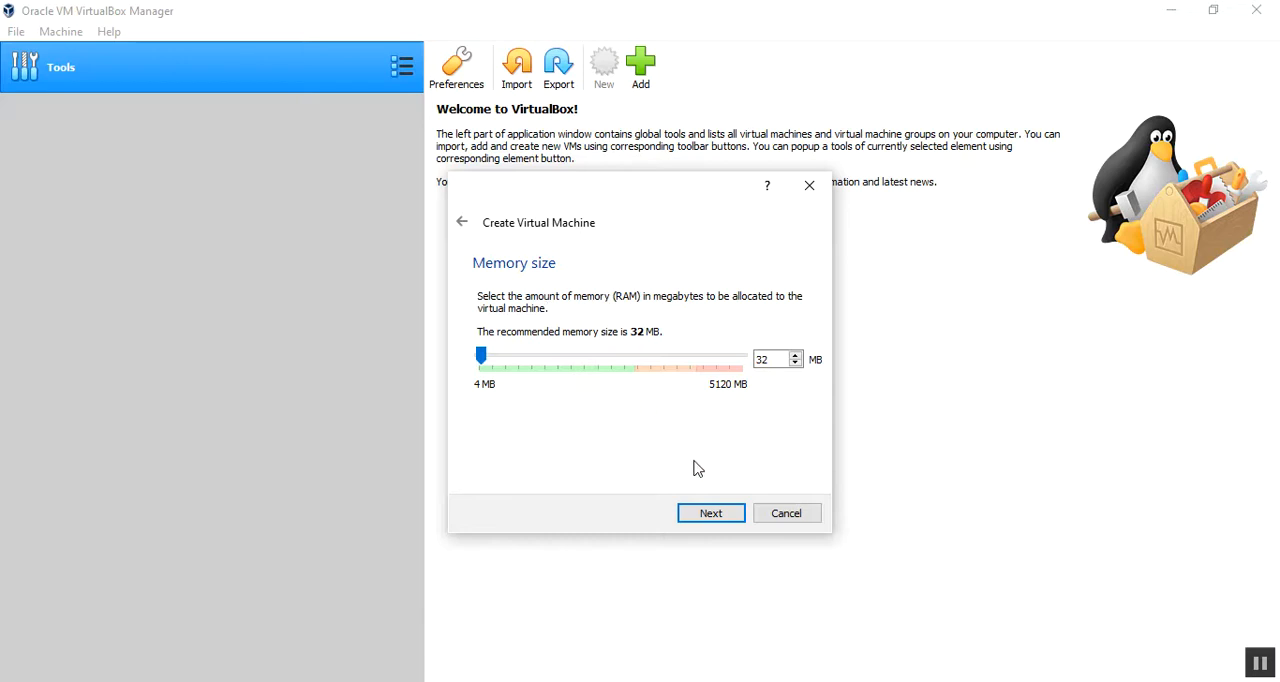
left_click(703, 515)
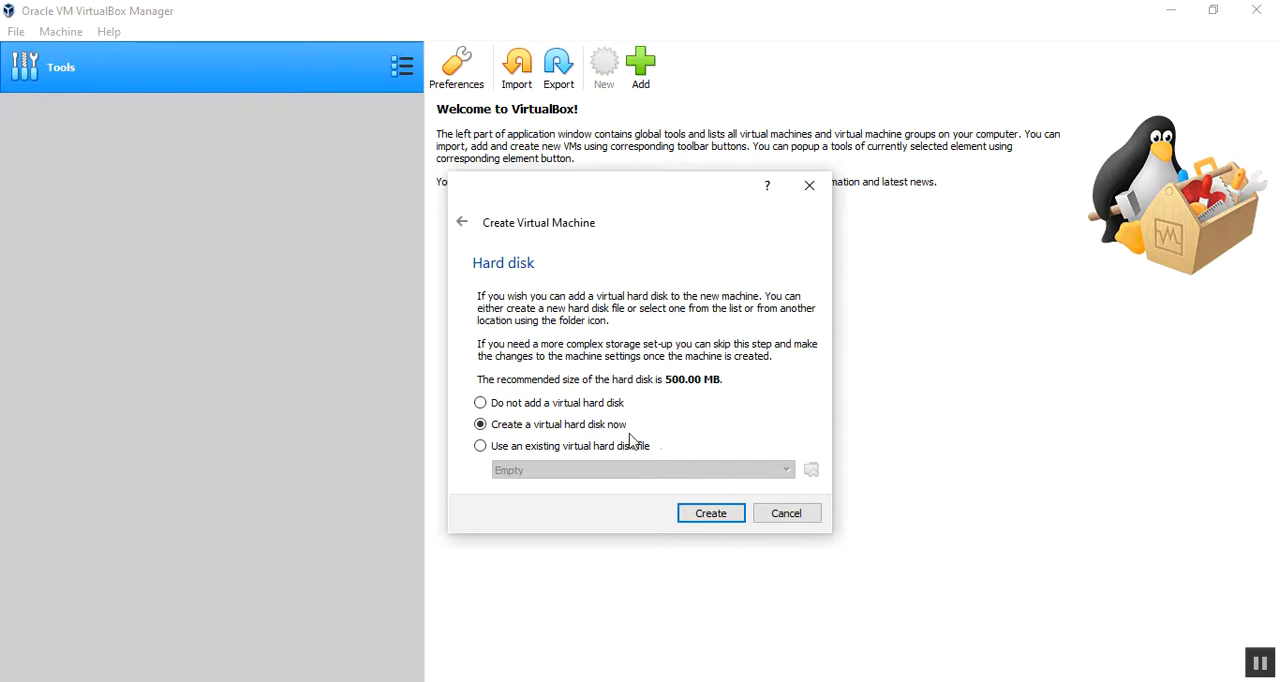
Step: Create a dynamically allocated 500 MB VDI hard disk for the machine, stored as DATADOS.vdi
left_click(720, 516)
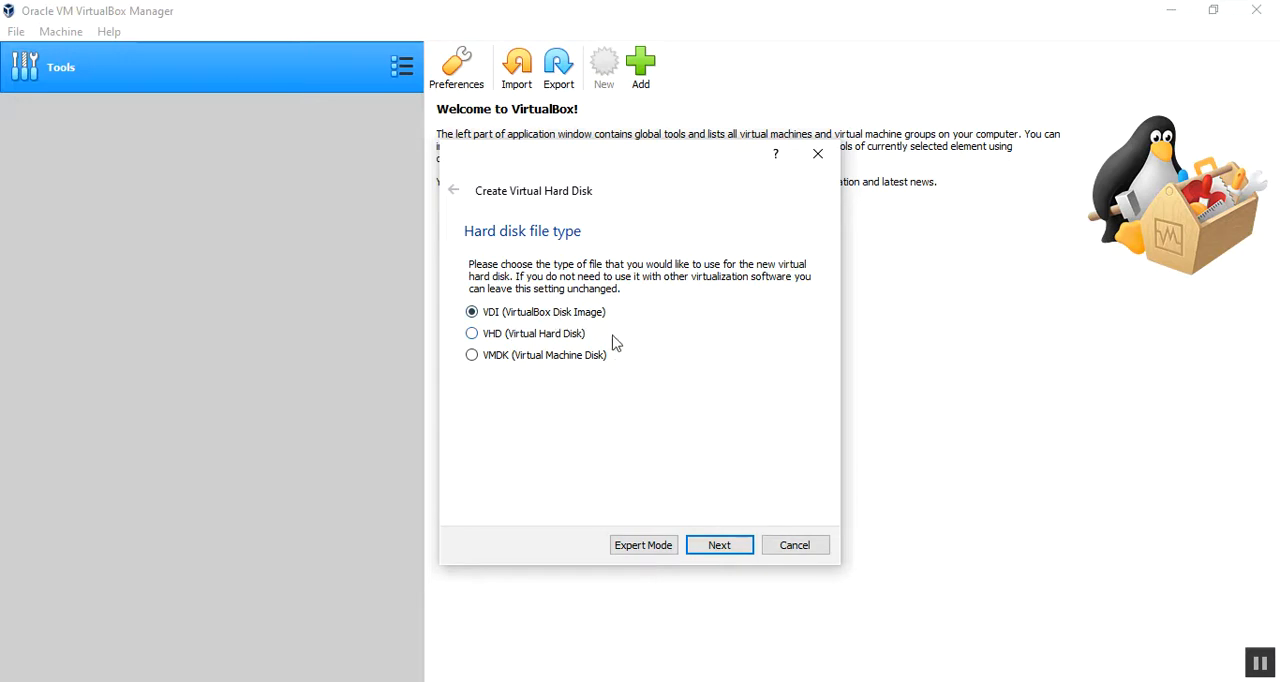
left_click(728, 548)
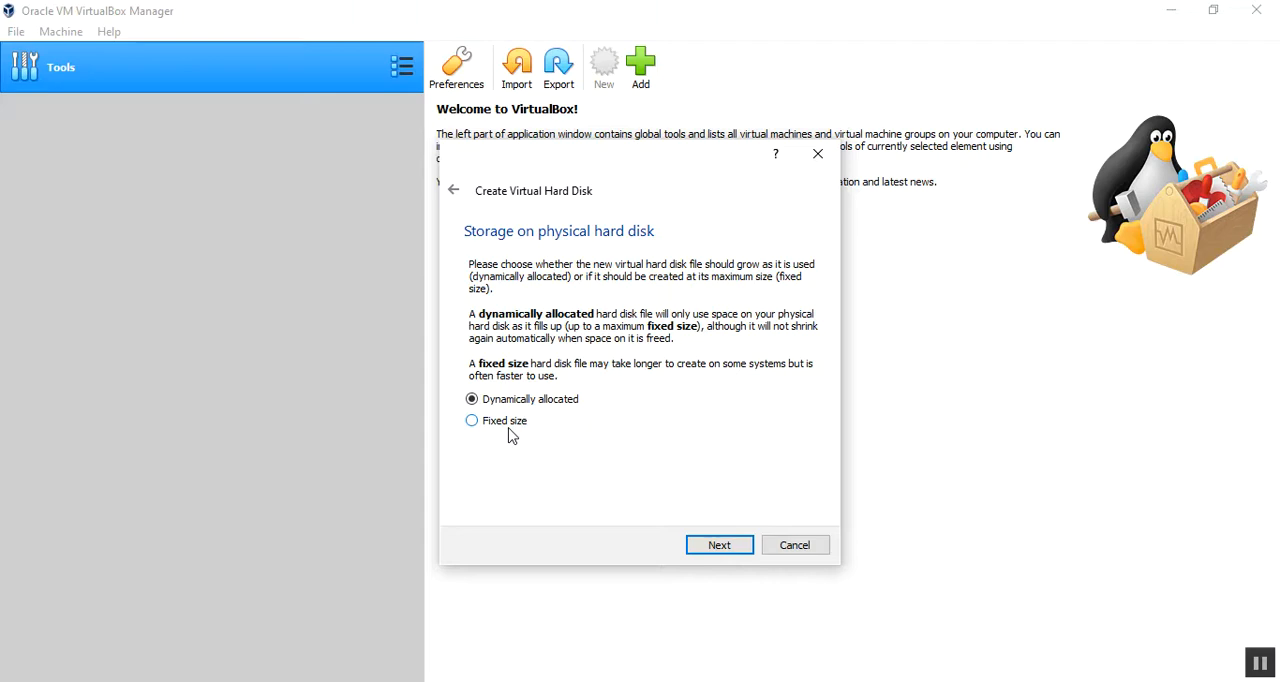
left_click(707, 545)
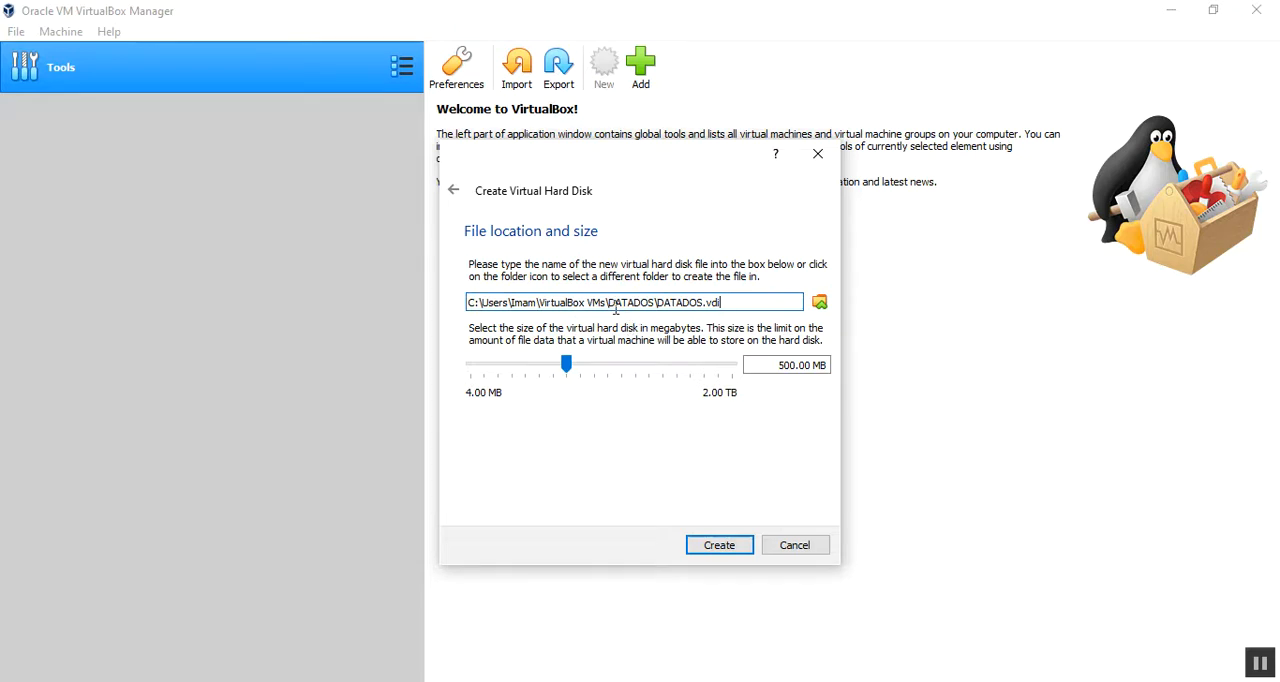
left_click_drag(606, 303, 705, 302)
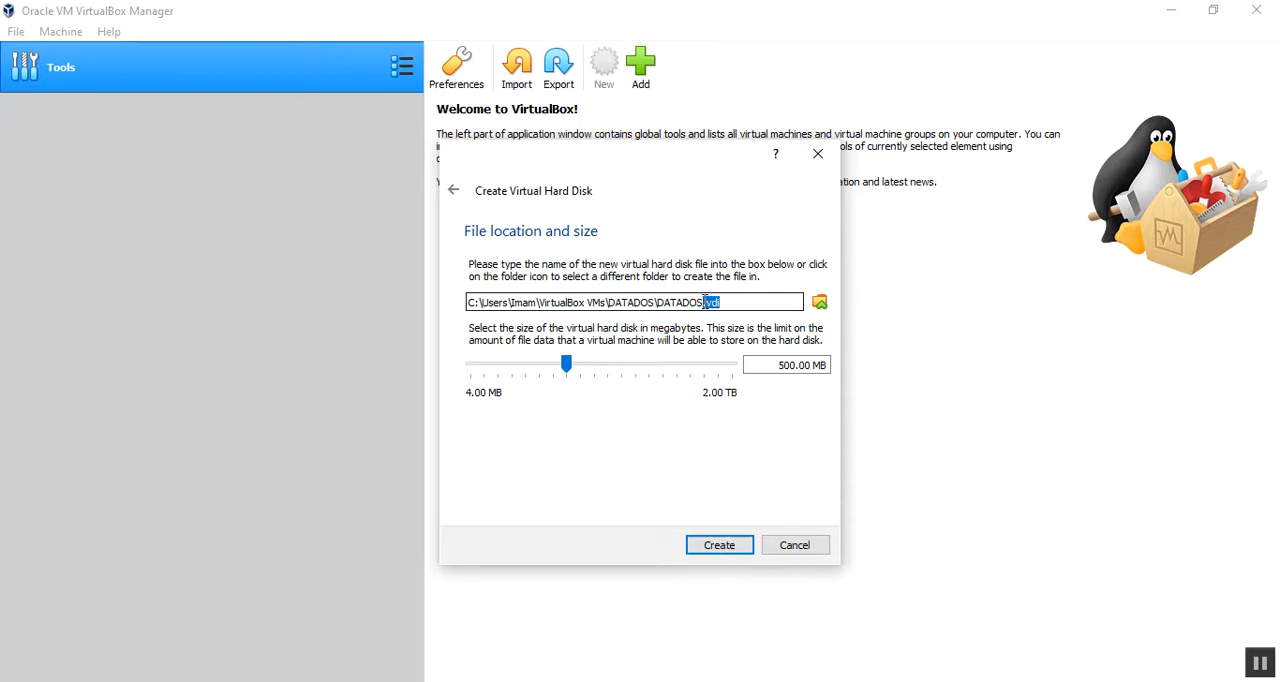
left_click(718, 548)
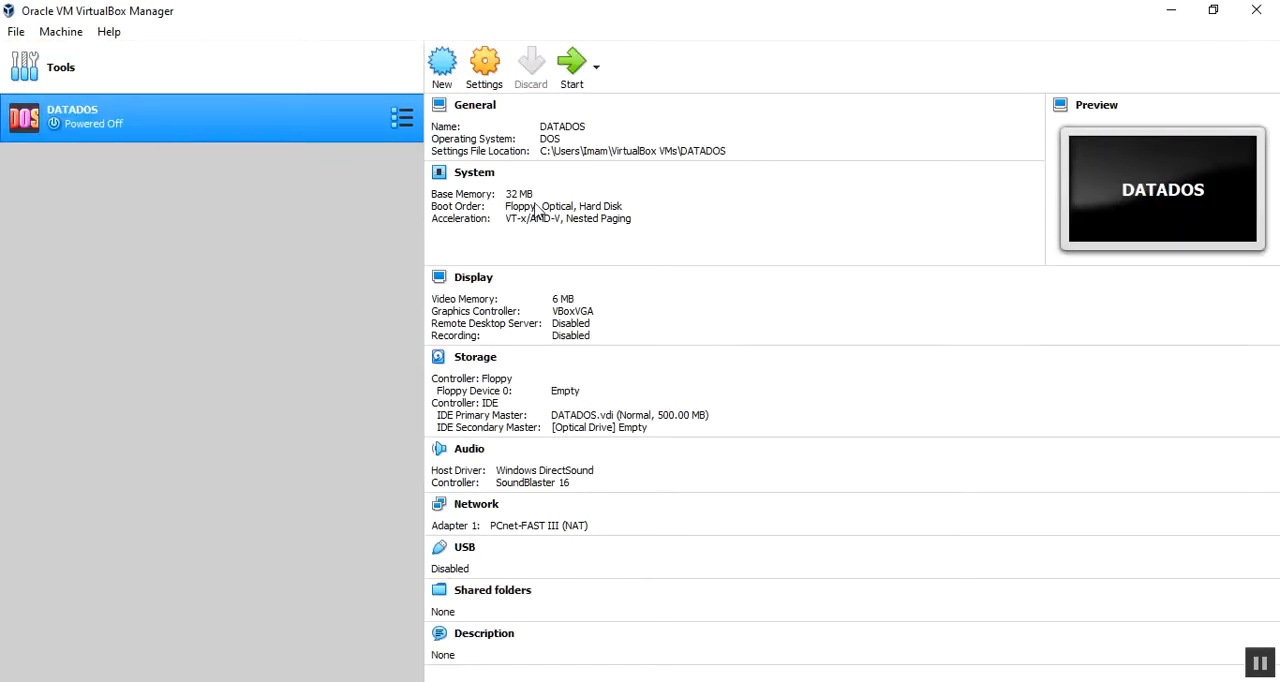
Step: Set the boot order of DATADOS to Floppy, Hard Disk, Optical in its system settings
left_click(487, 66)
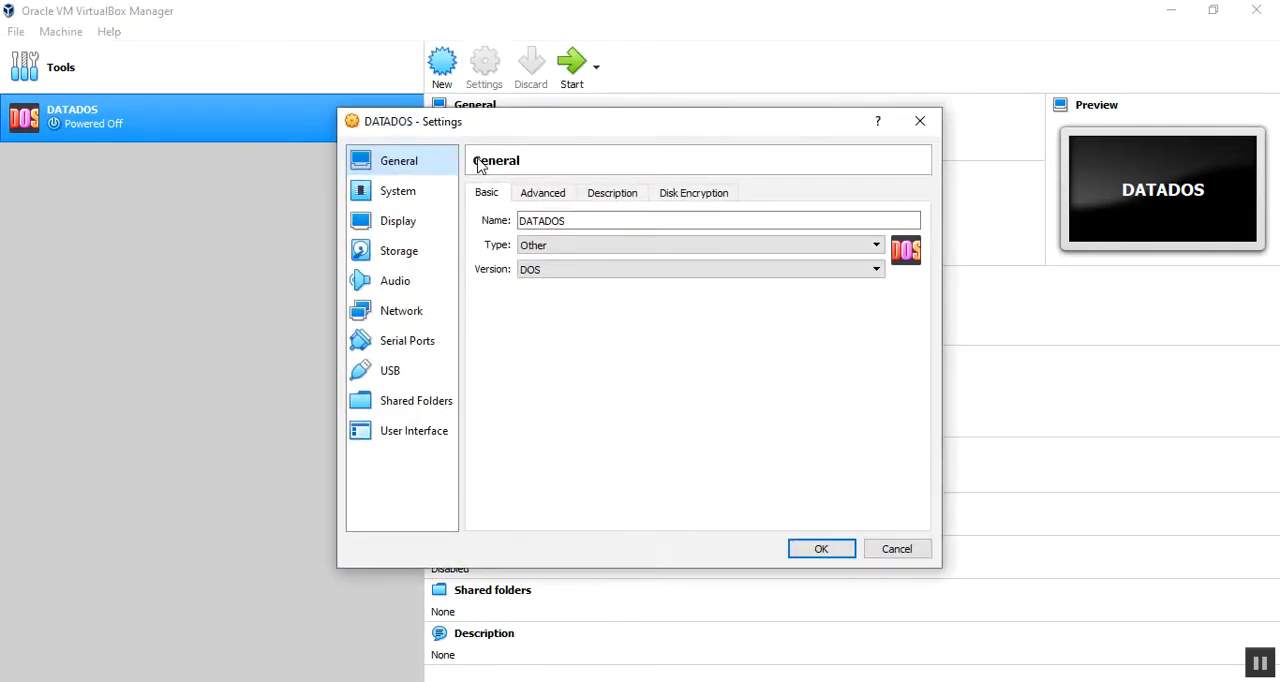
left_click(409, 199)
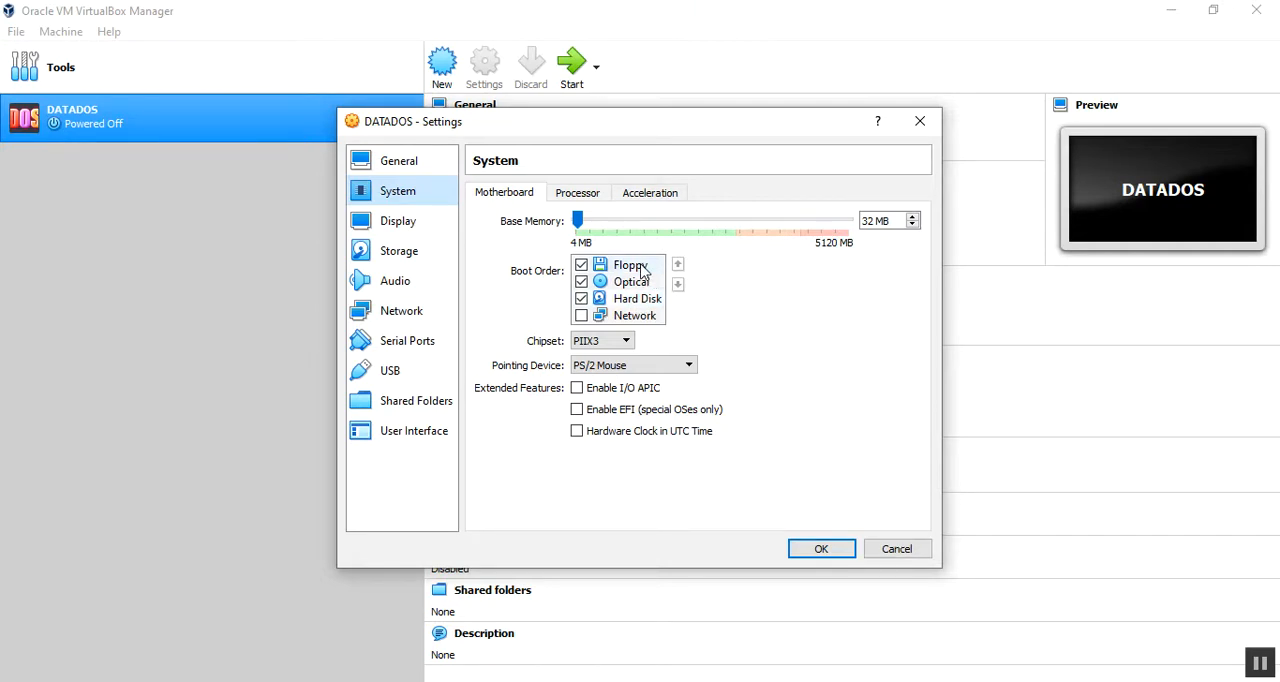
left_click(641, 268)
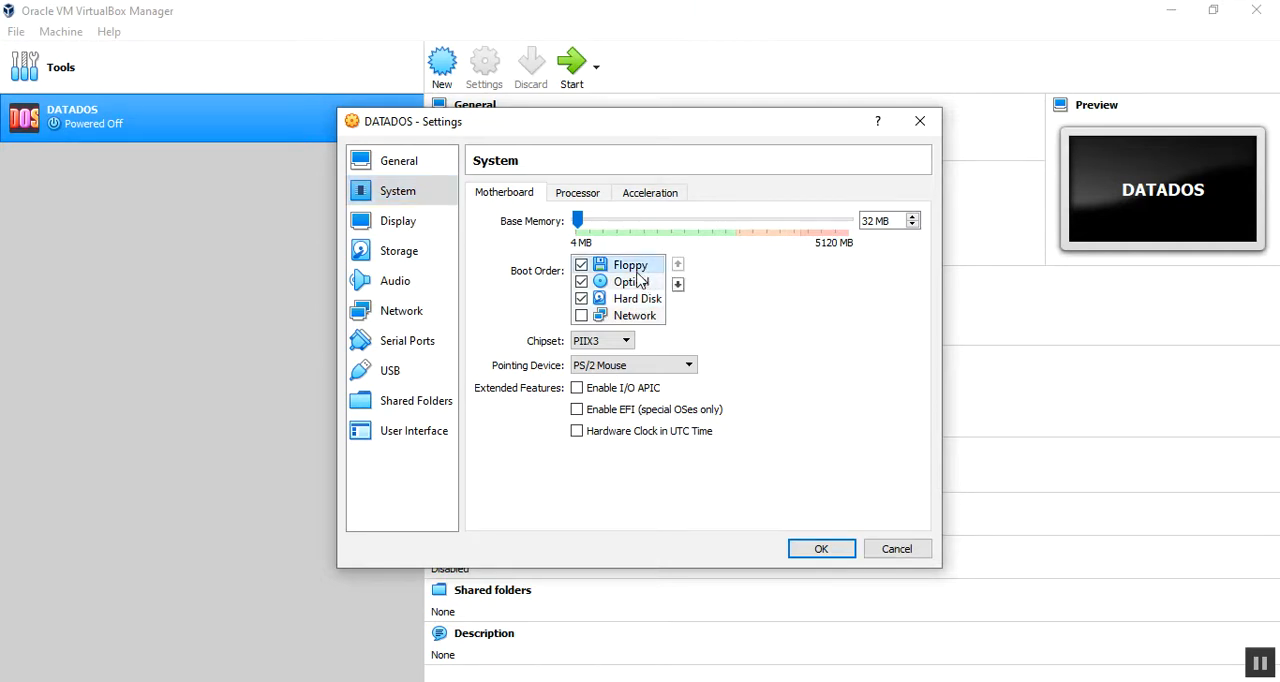
left_click(648, 300)
left_click(678, 264)
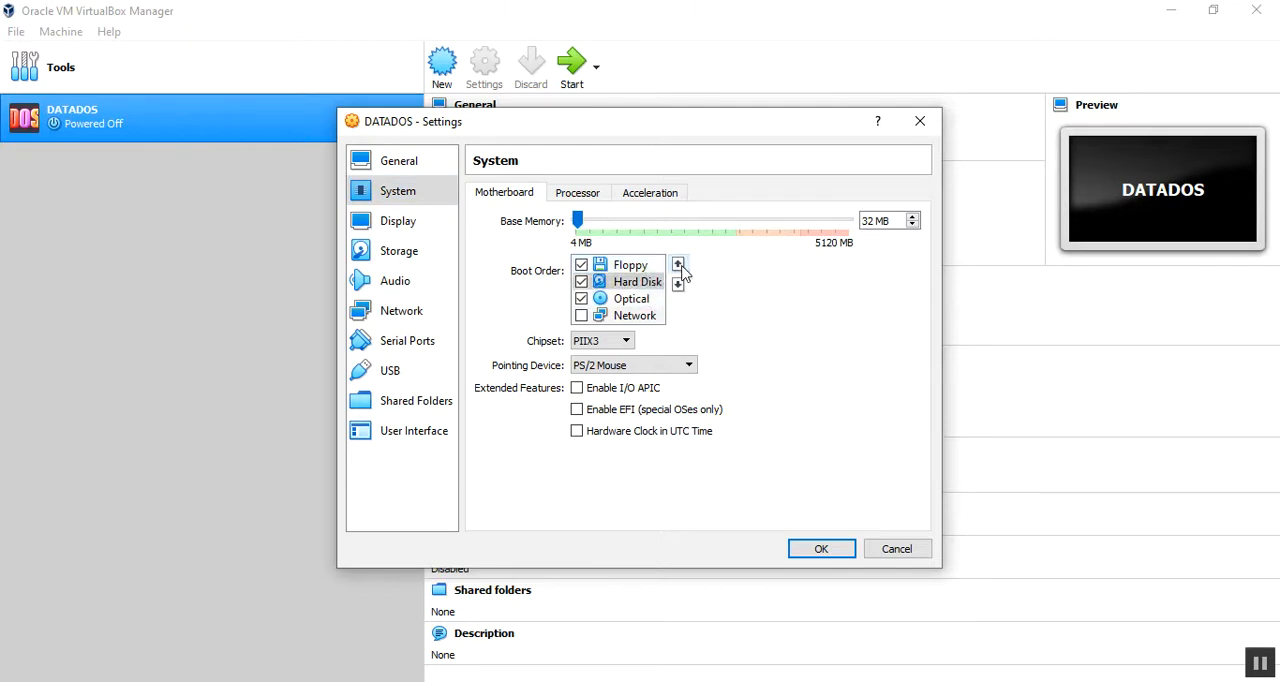
left_click(678, 264)
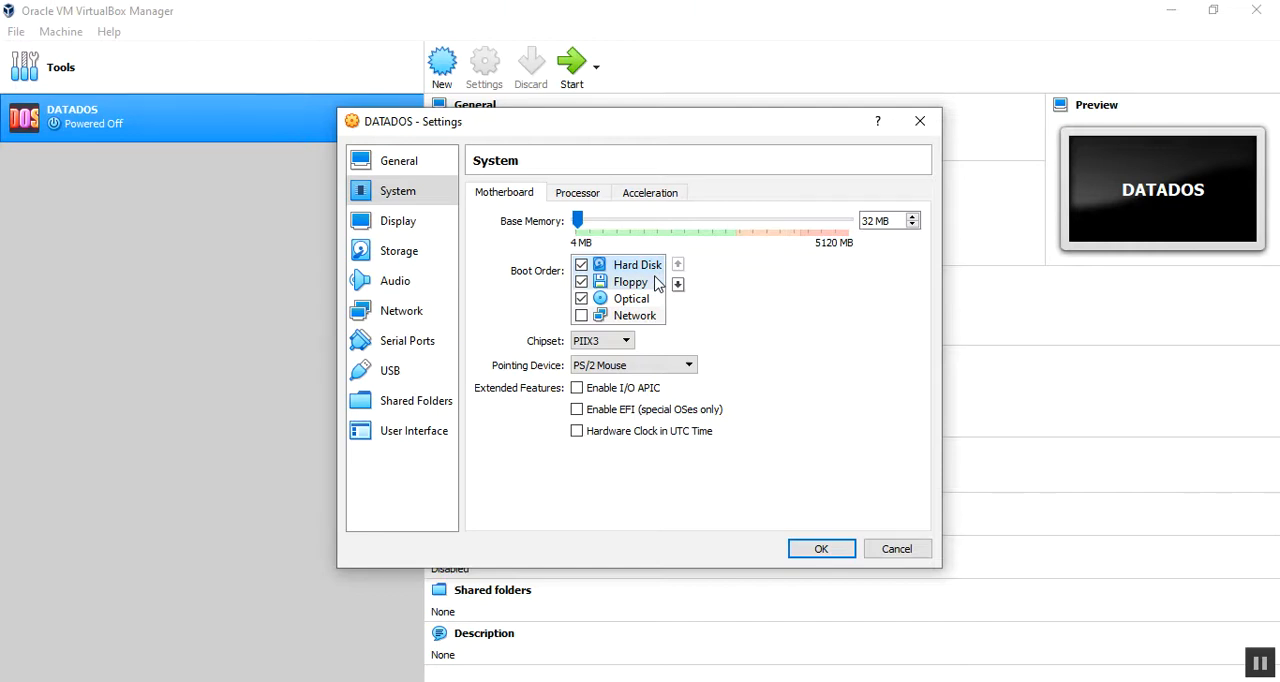
left_click(645, 283)
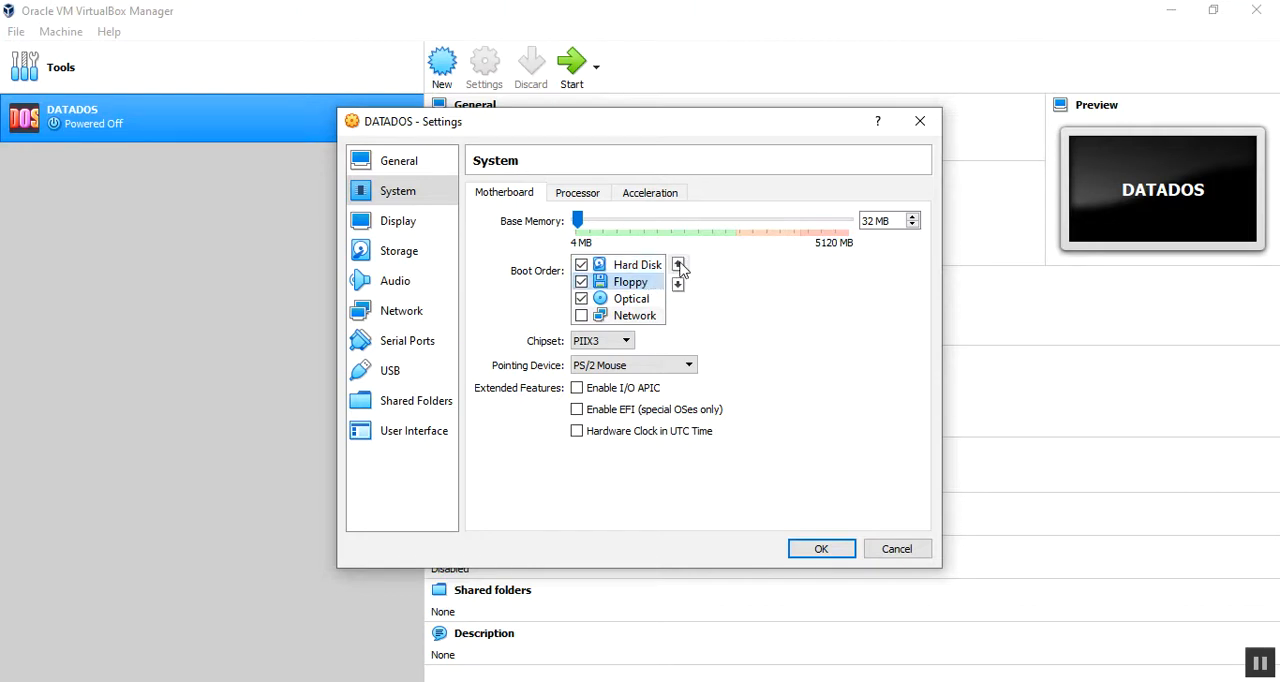
left_click(678, 265)
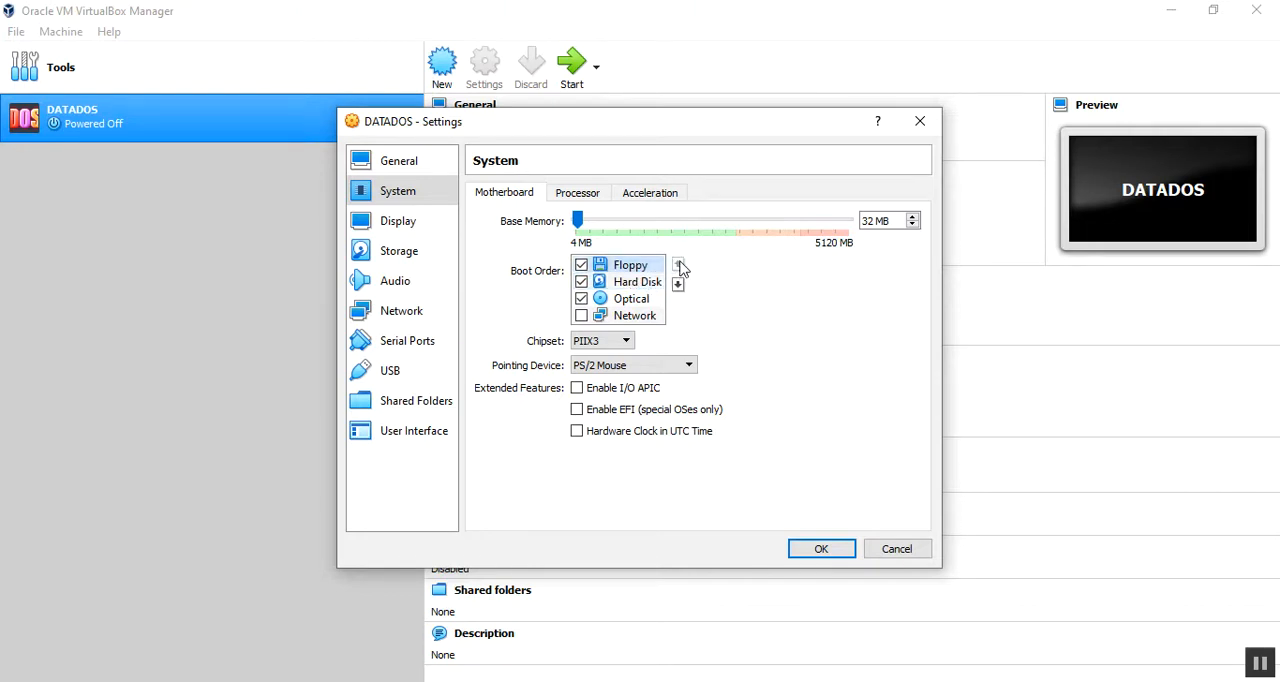
Step: Remove the empty floppy drive attachment from the Floppy controller in the storage settings
left_click(416, 236)
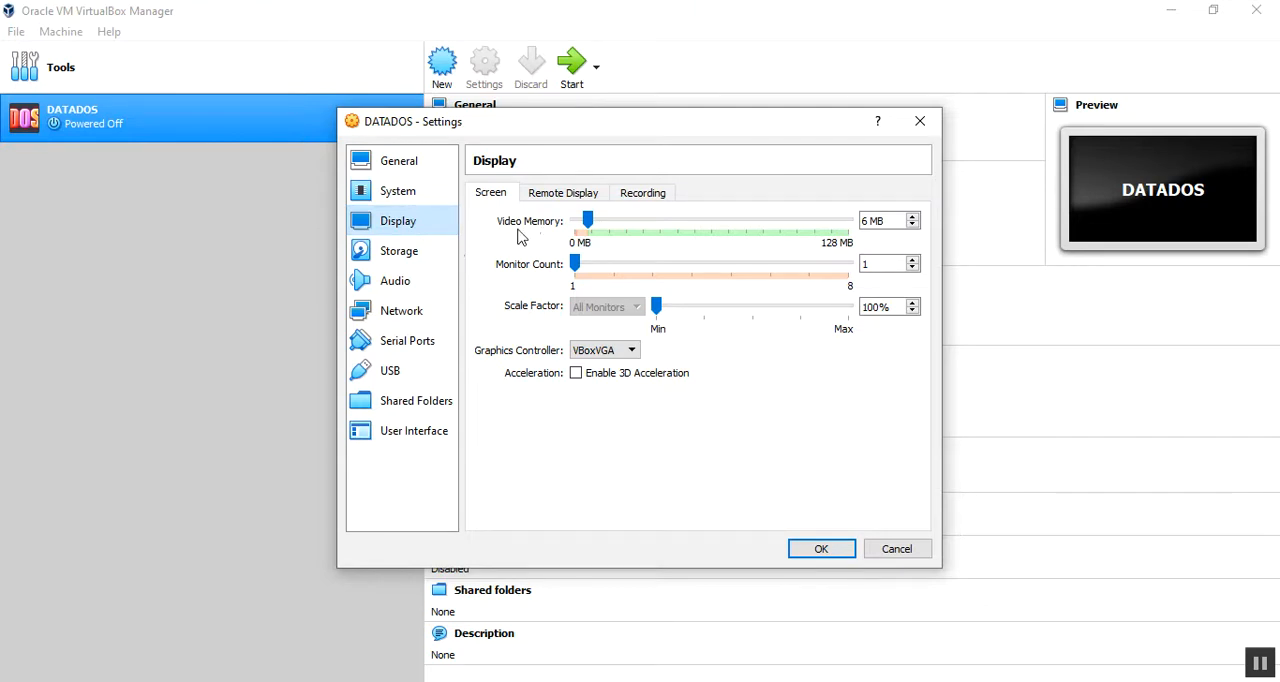
left_click(408, 259)
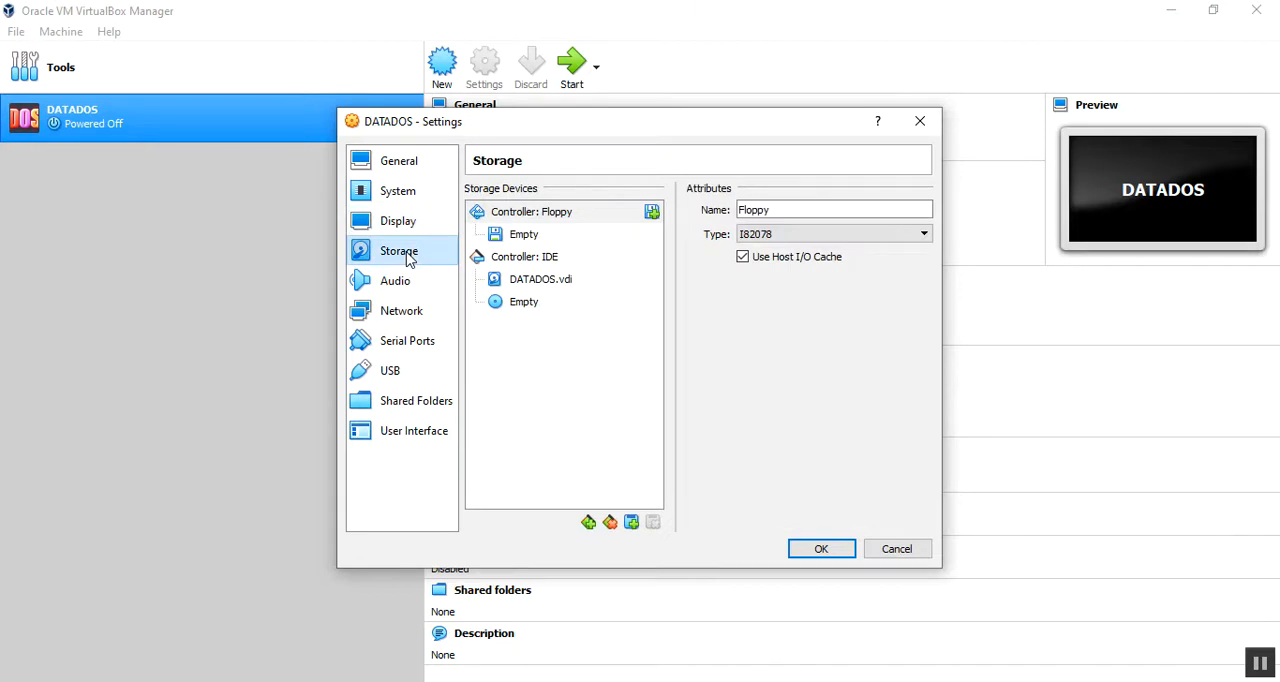
left_click(540, 282)
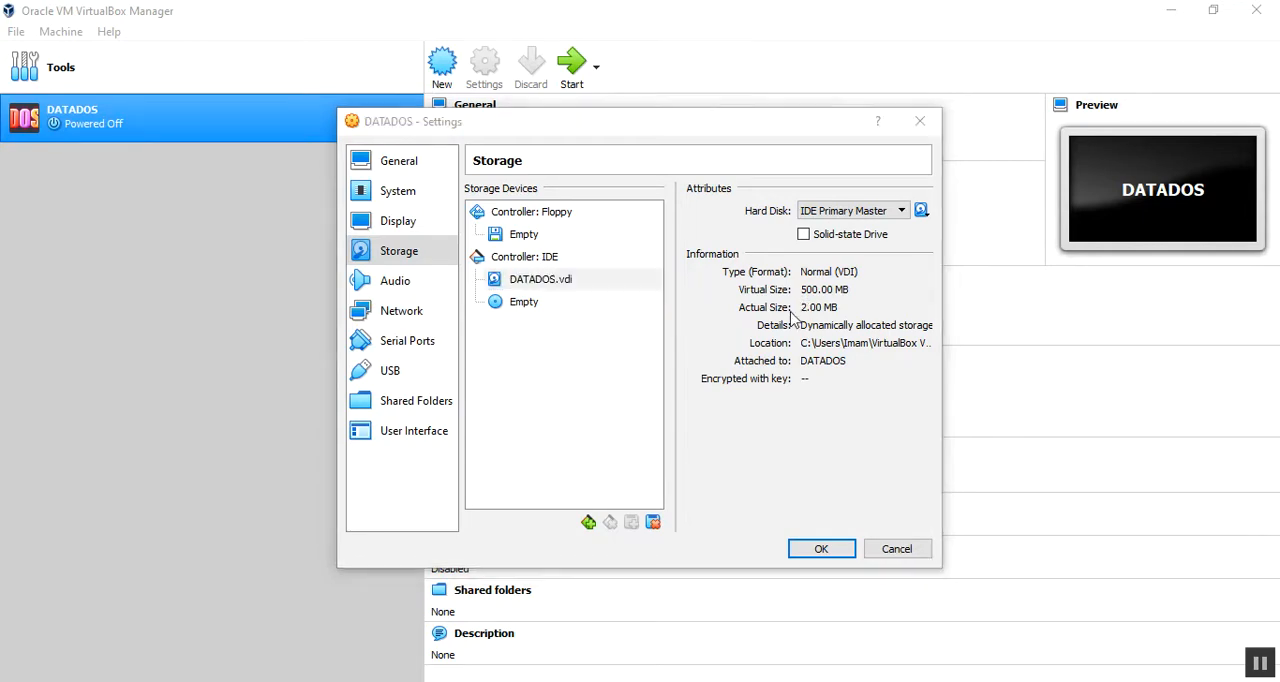
left_click(536, 287)
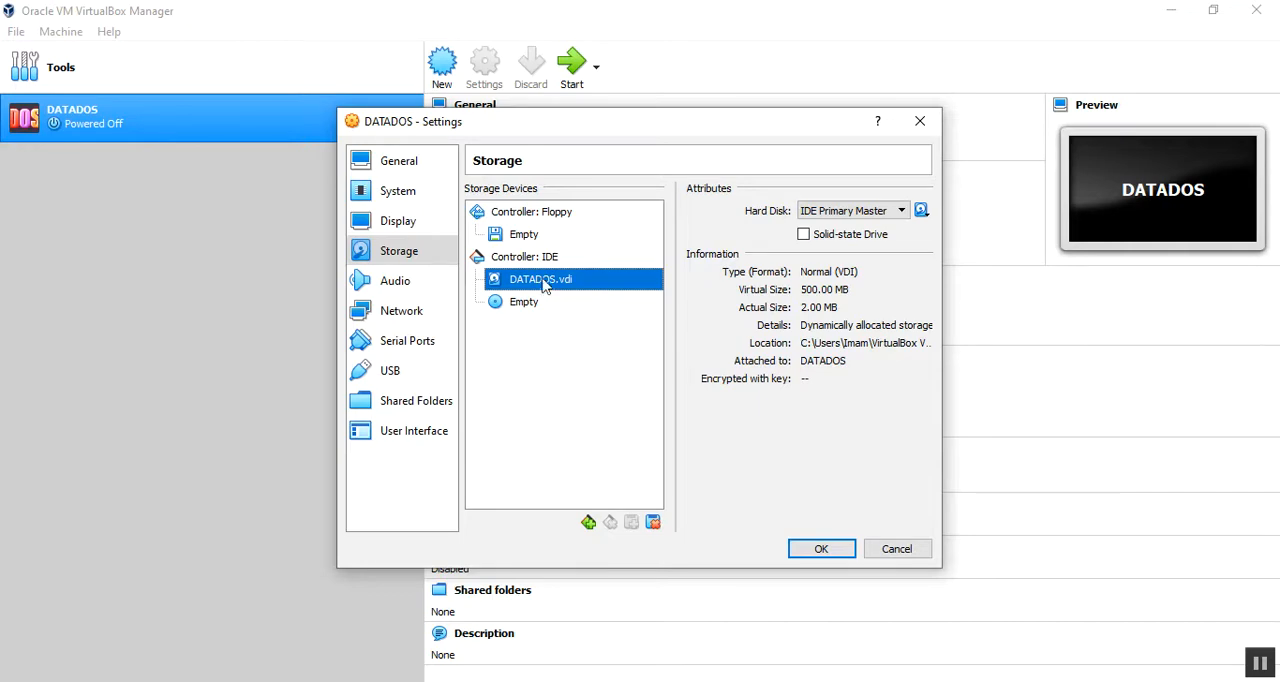
left_click(524, 240)
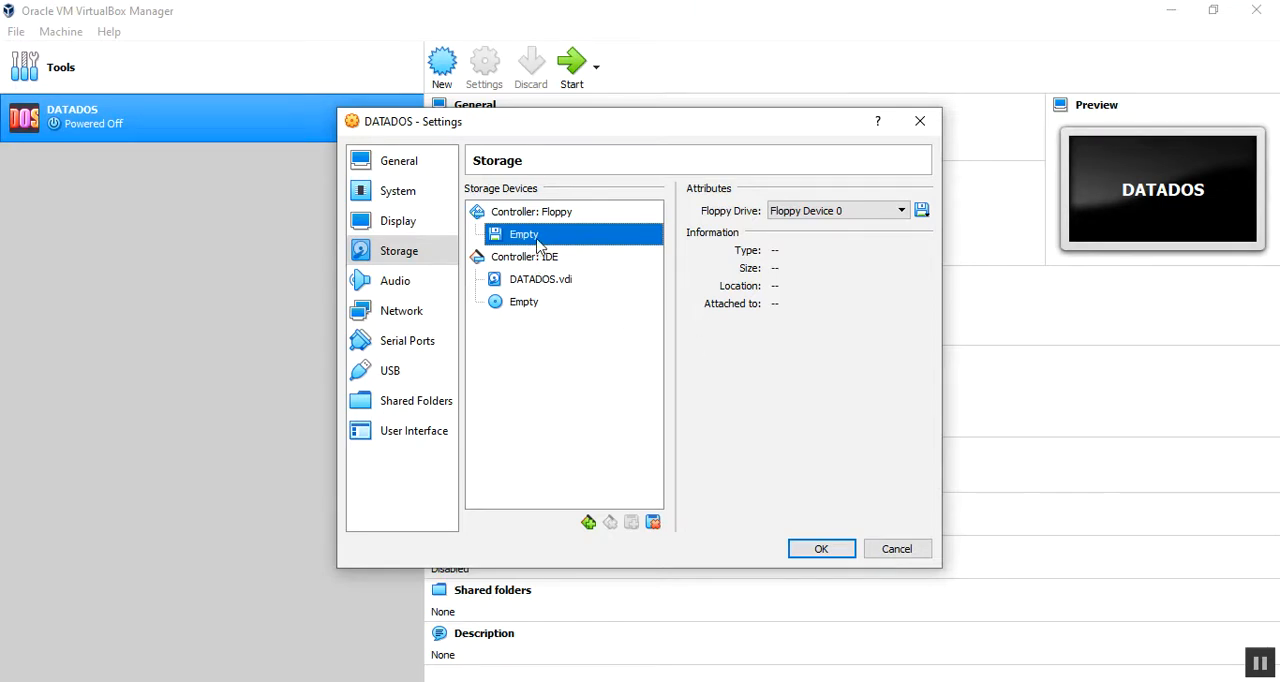
right_click(538, 243)
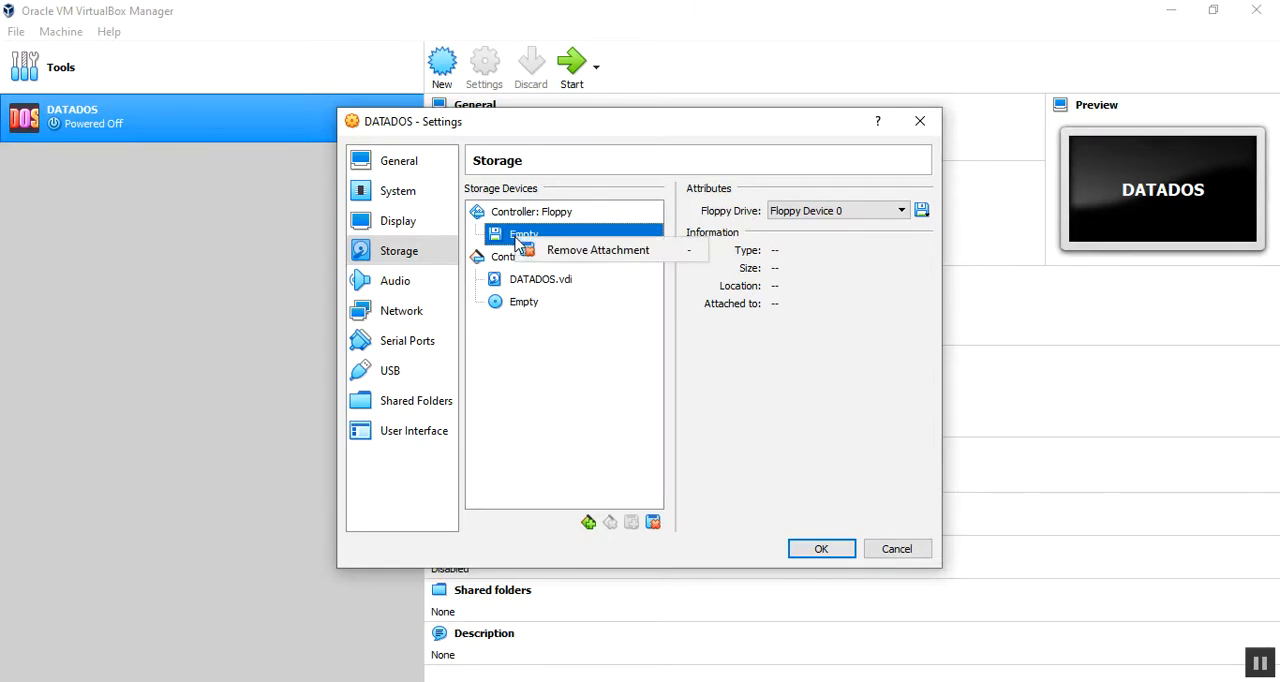
left_click(545, 250)
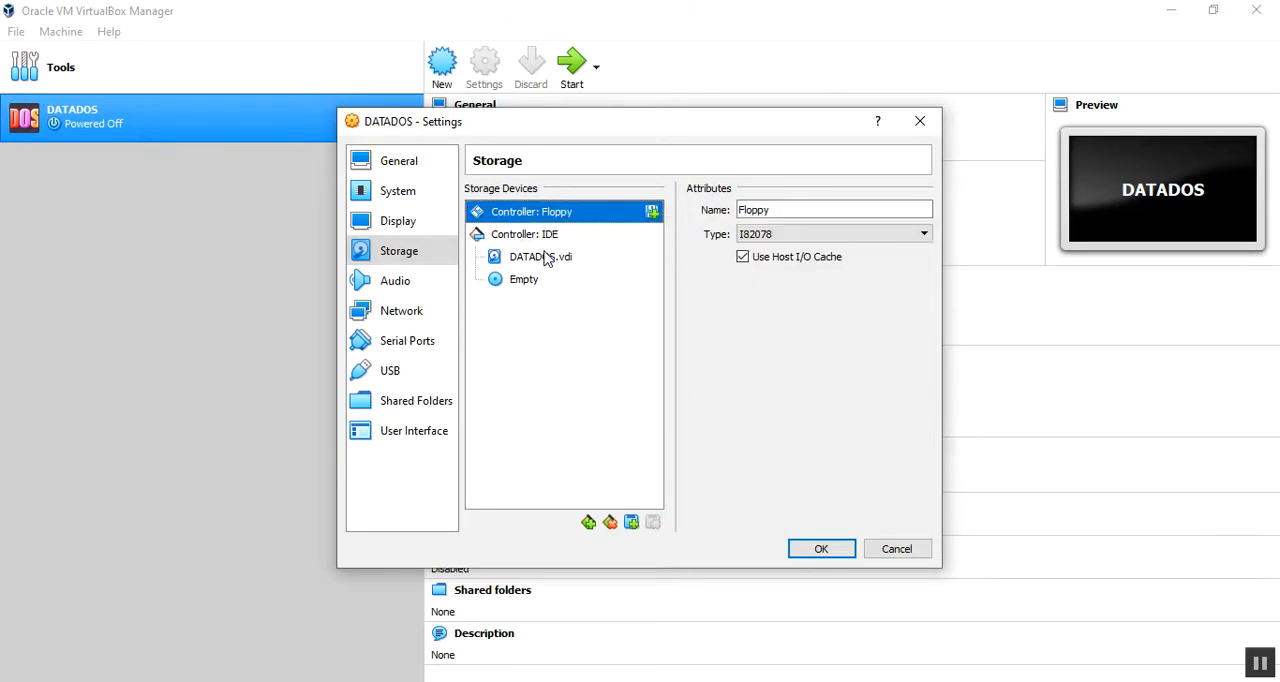
Step: Add a floppy drive containing Disk1.img from the Microsoft MS-DOS 6.22 folder to the Floppy controller and save the settings
left_click(652, 213)
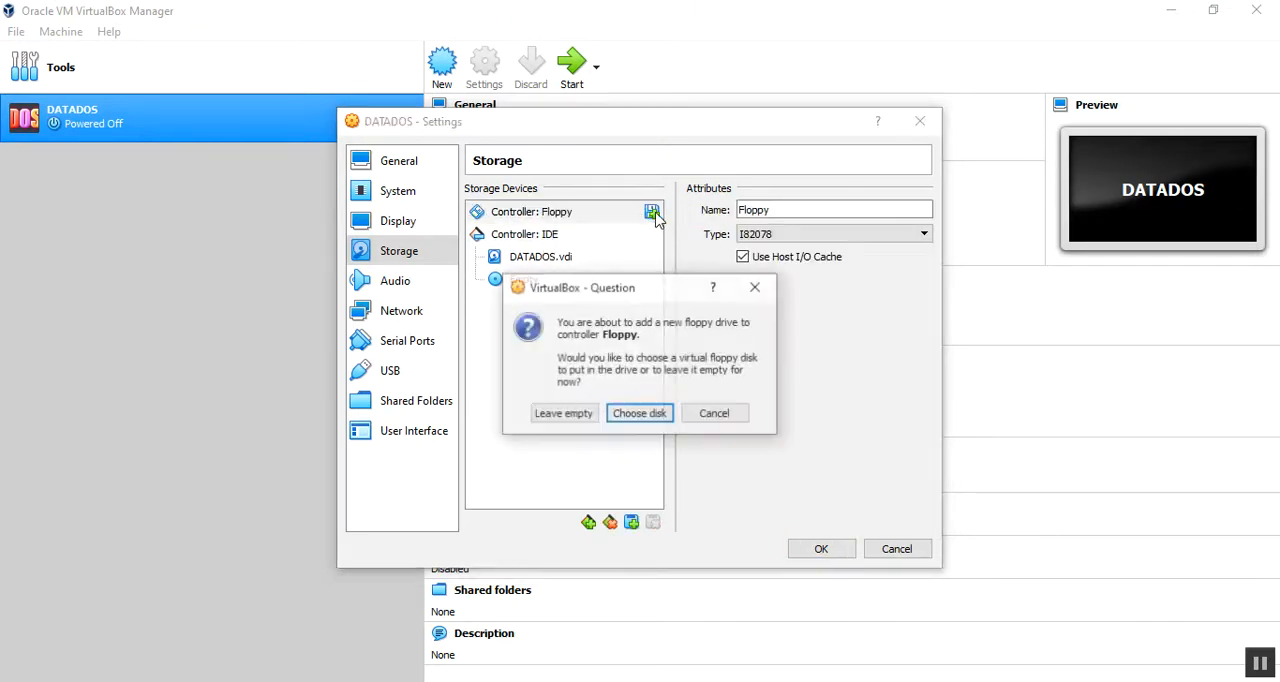
left_click(640, 413)
left_click(456, 282)
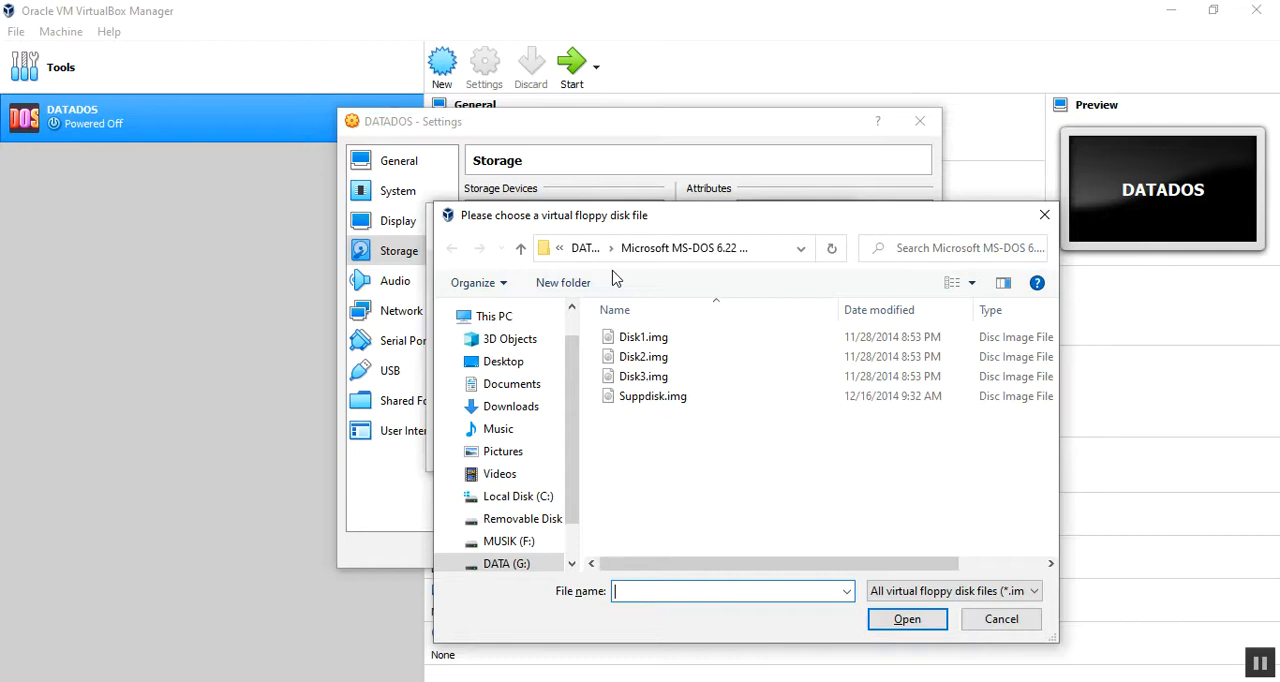
left_click(641, 345)
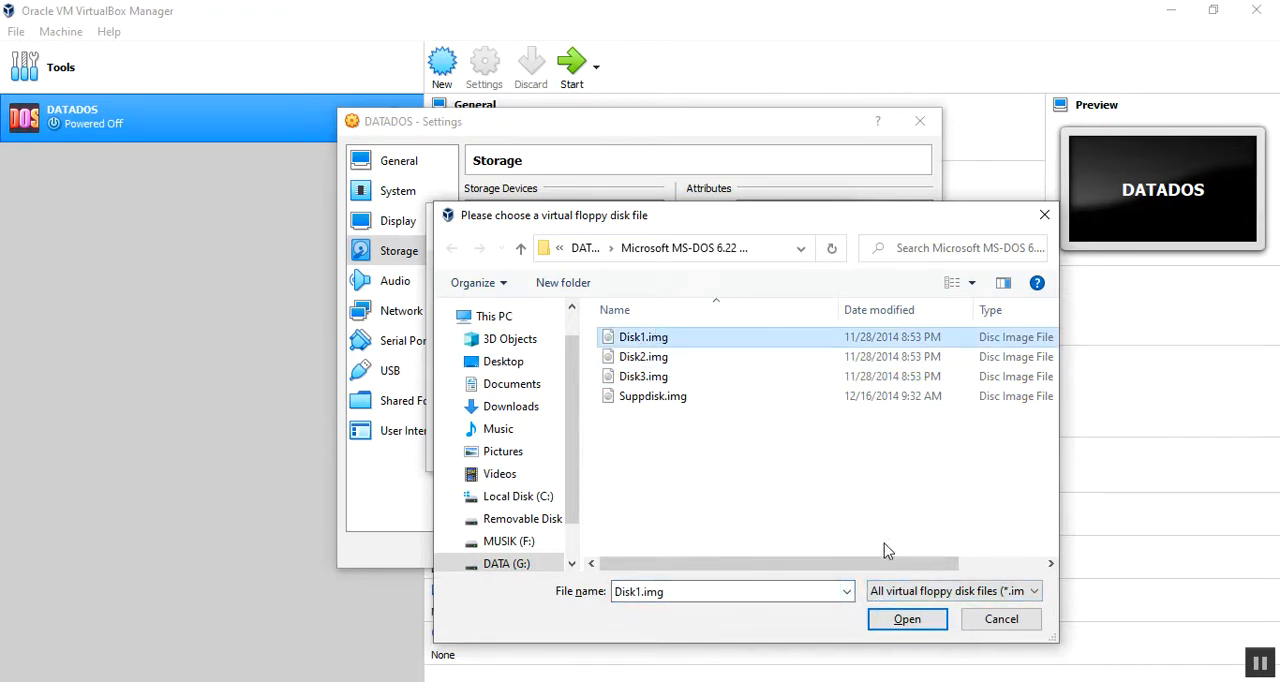
left_click(894, 619)
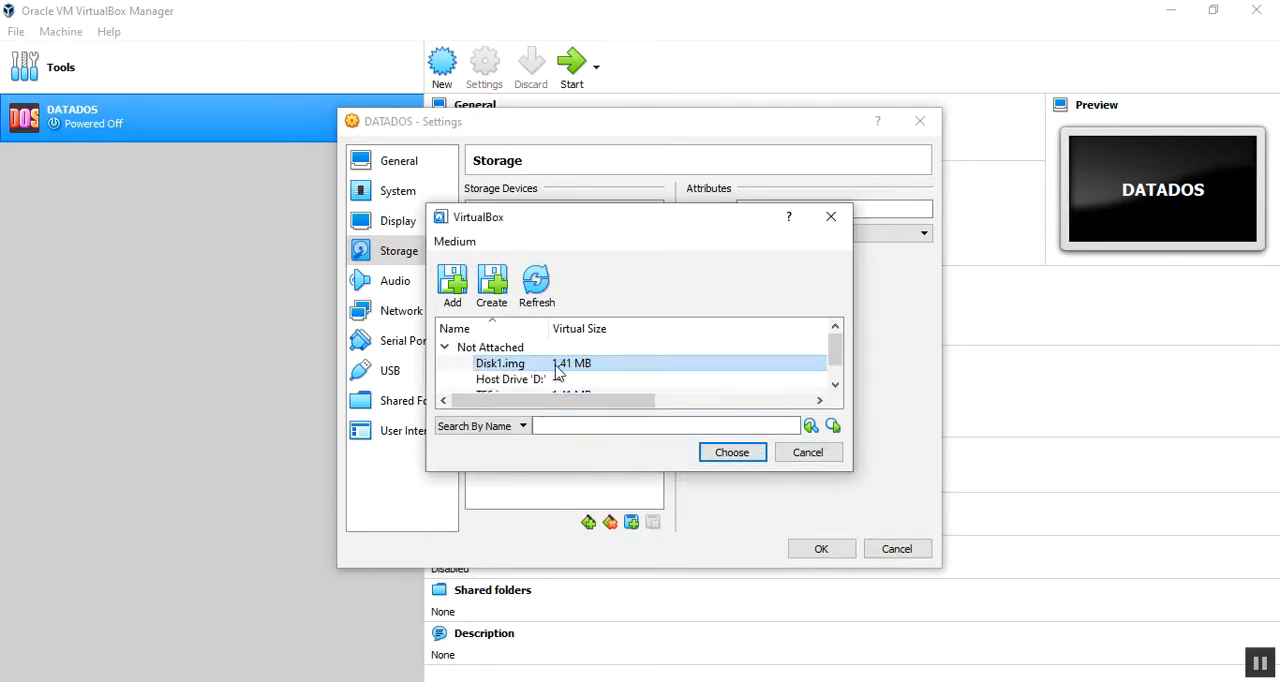
left_click(732, 452)
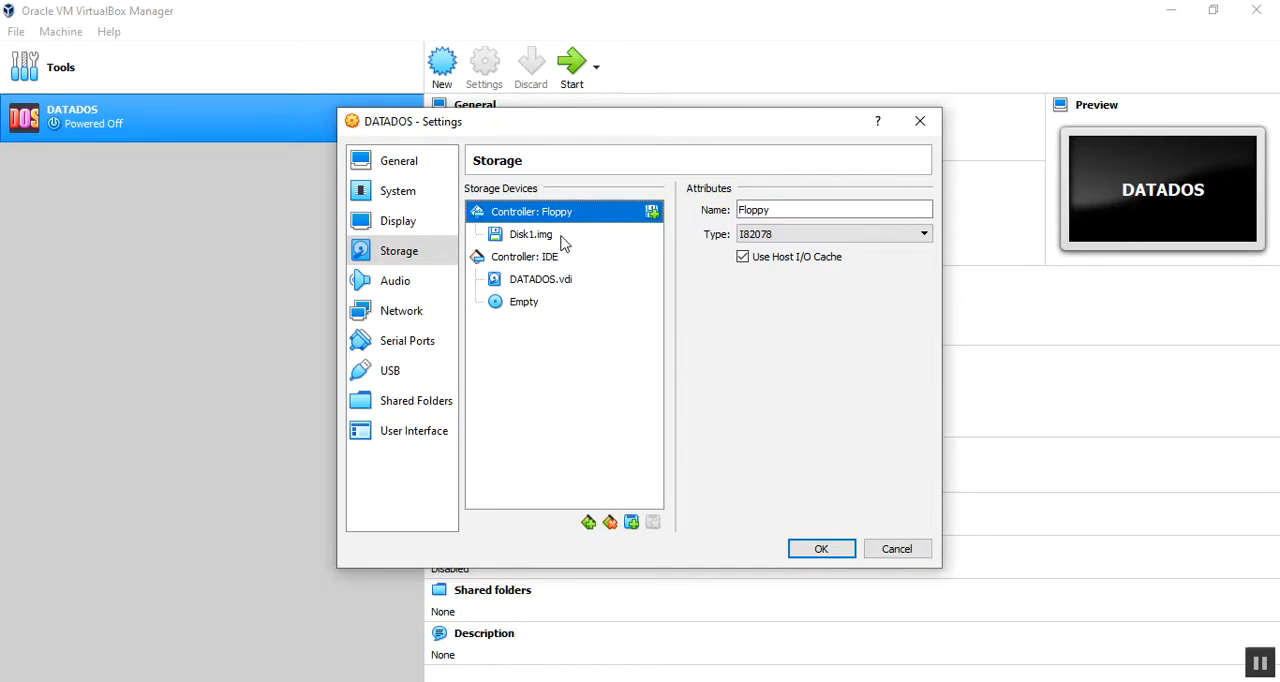
left_click(828, 548)
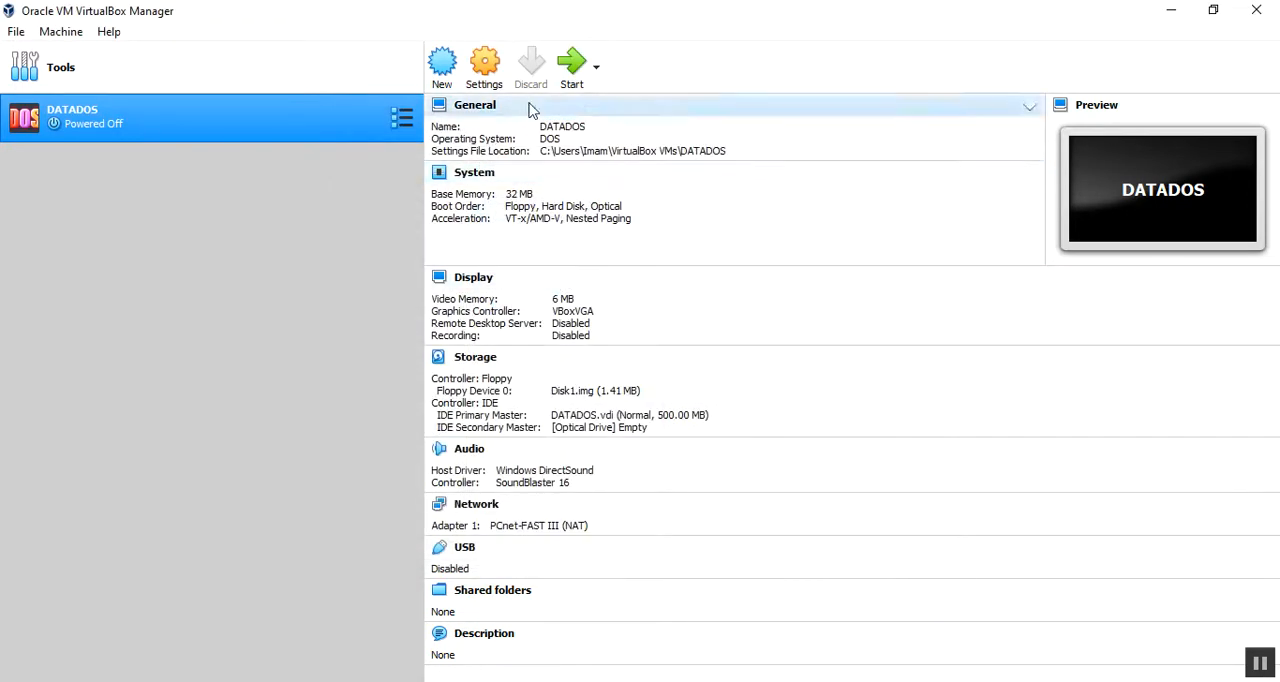
Step: Start the DATADOS virtual machine and dismiss the keyboard auto-capture notice
left_click(571, 83)
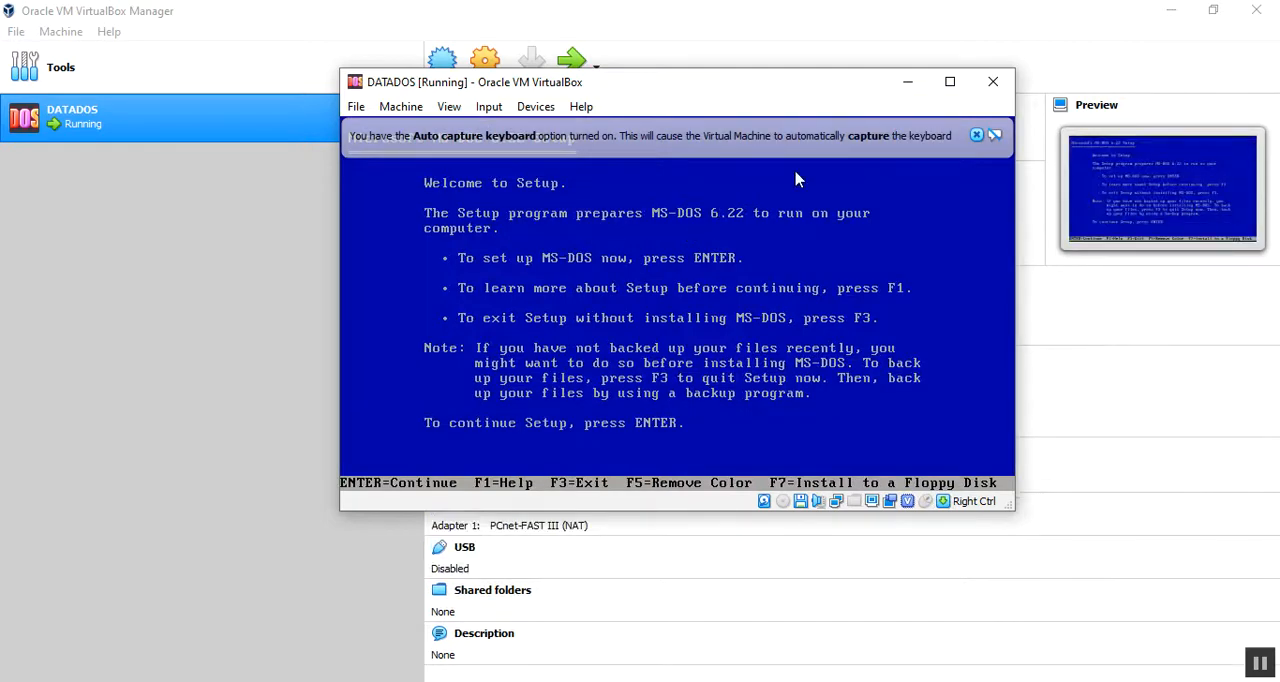
left_click(975, 136)
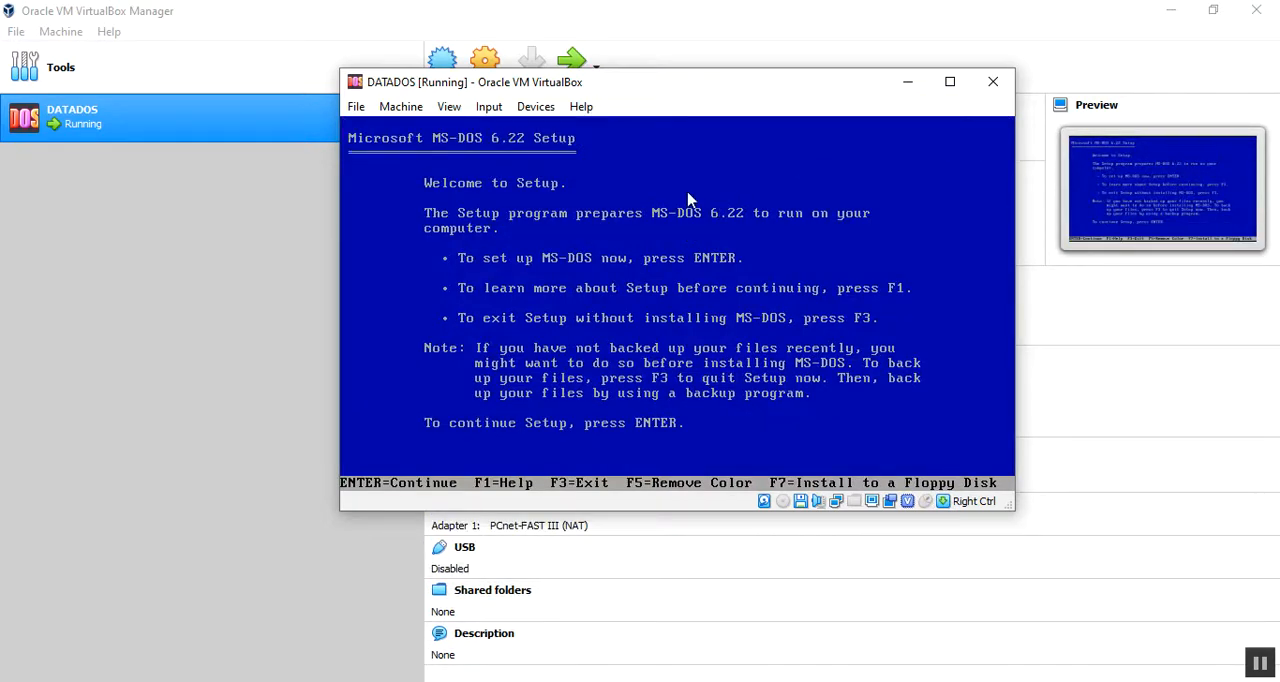
left_click_drag(557, 90, 546, 93)
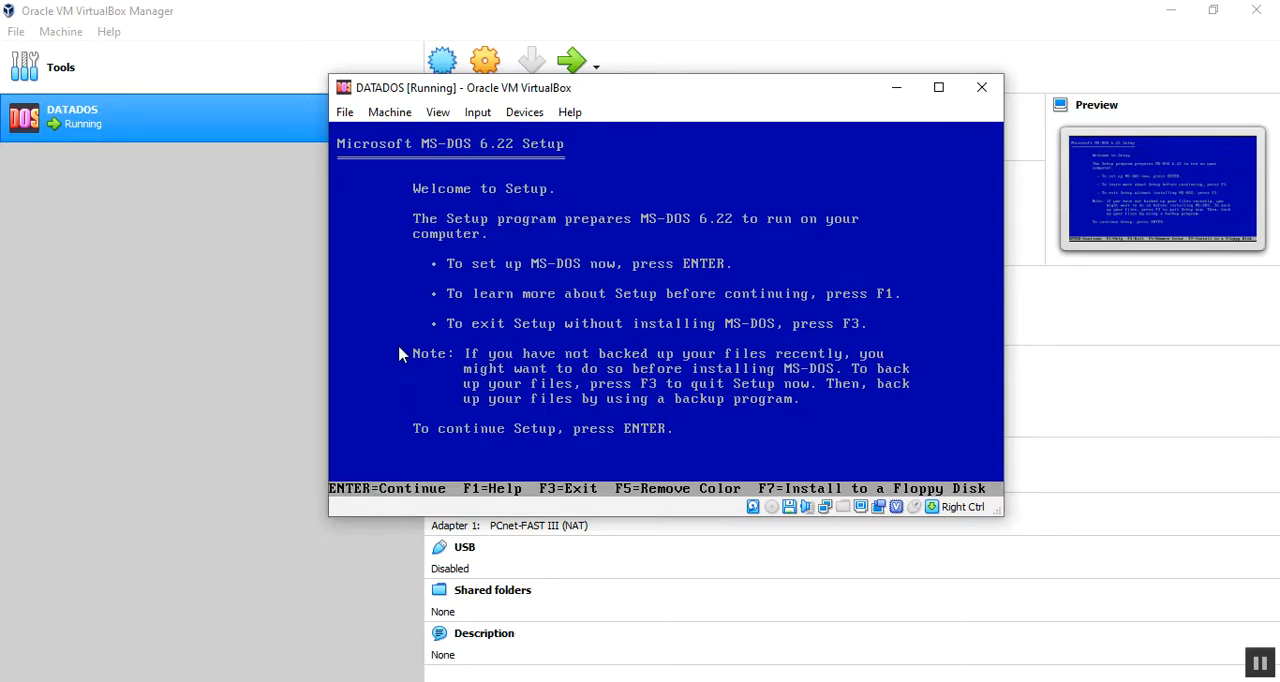
Step: Begin the MS-DOS 6.22 setup and have it configure the unallocated disk space with the recommended option
left_click(630, 235)
key("Return")
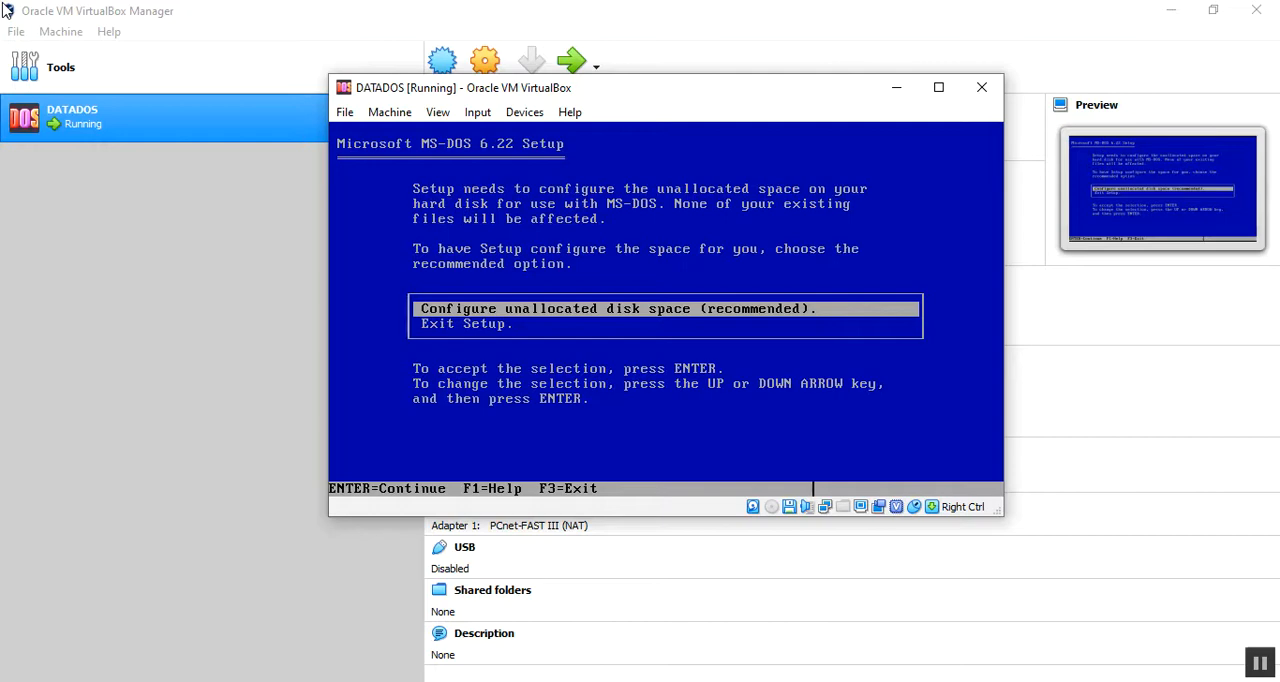
key("Return")
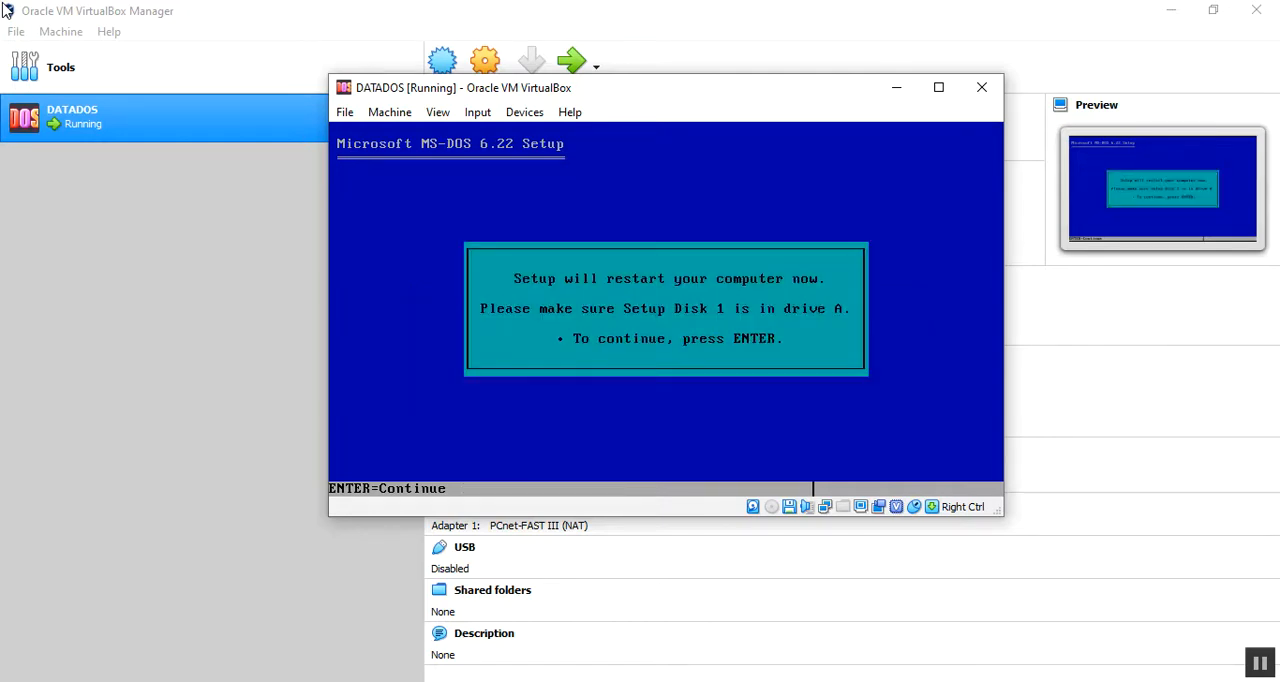
Step: Restart into the MS-DOS setup, accept the listed system settings and install the files in C:\DOS
key("Return")
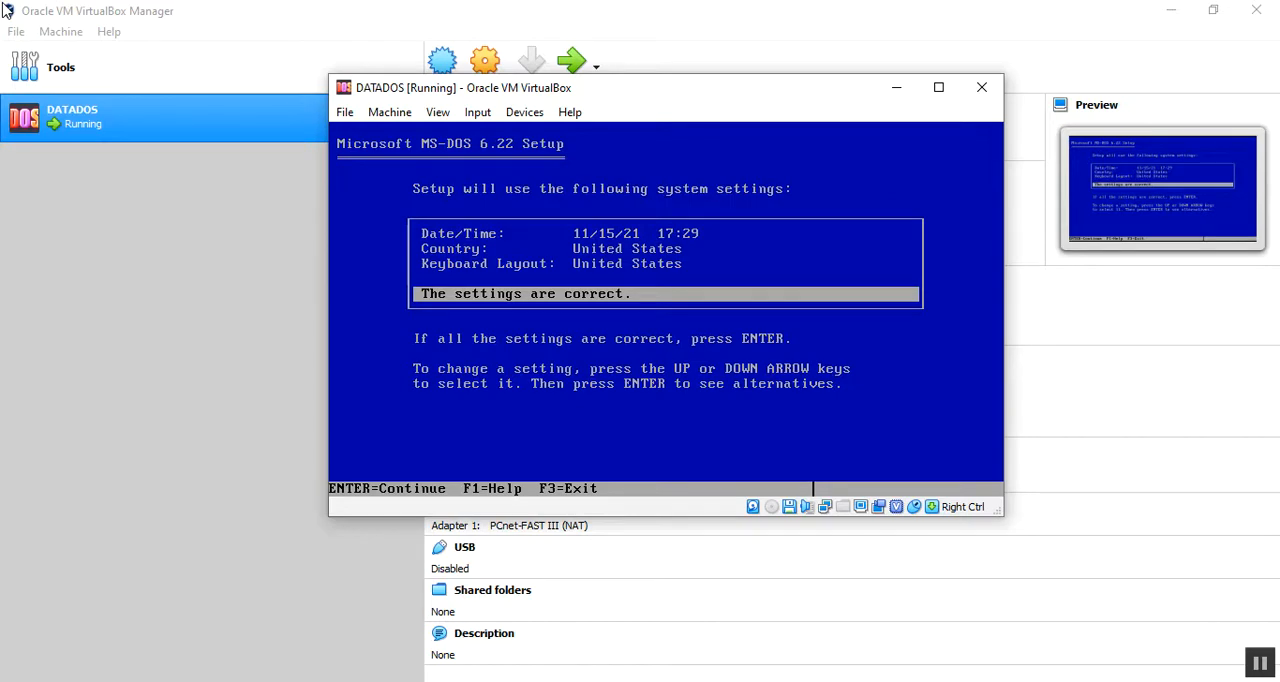
key("Return")
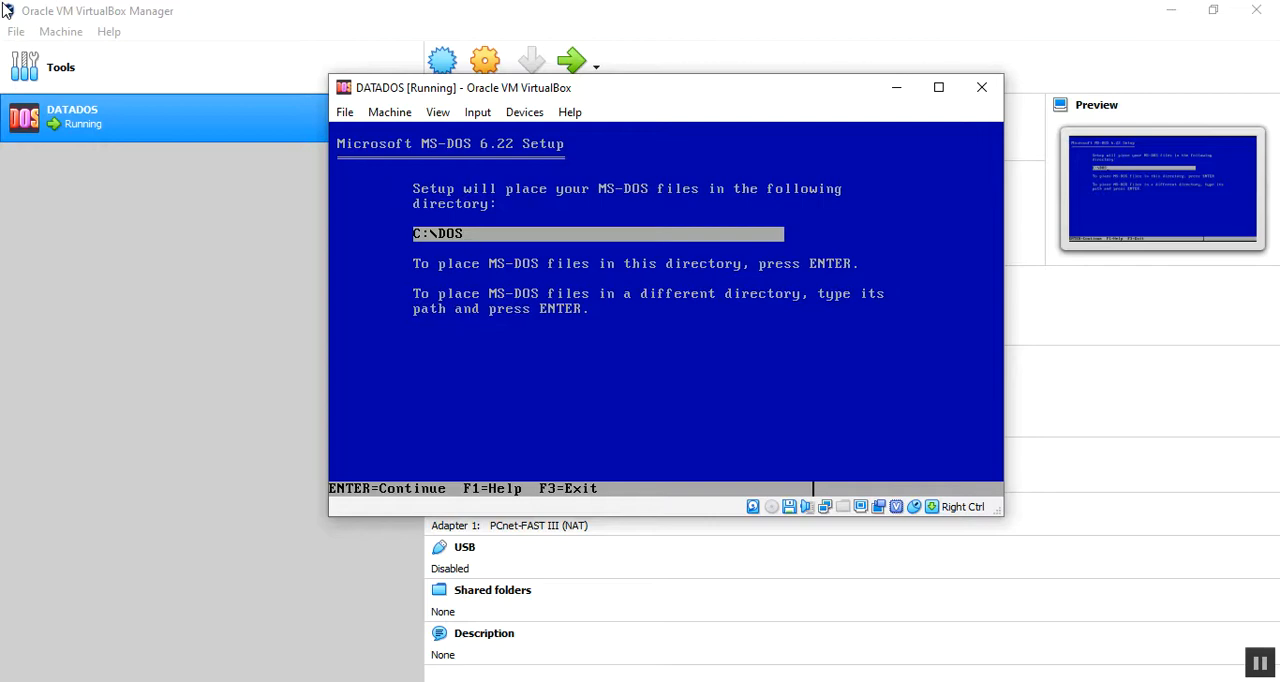
key("Return")
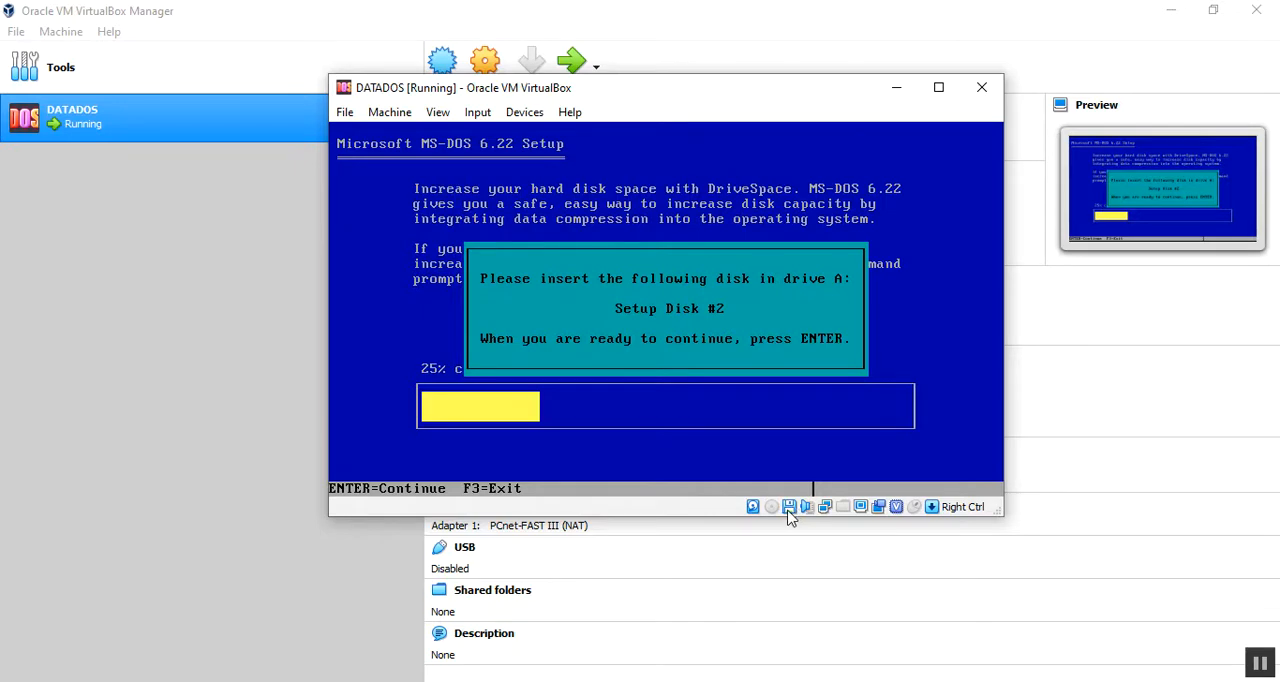
Step: Insert Disk2.img into the virtual floppy drive and continue the MS-DOS setup
left_click(796, 508)
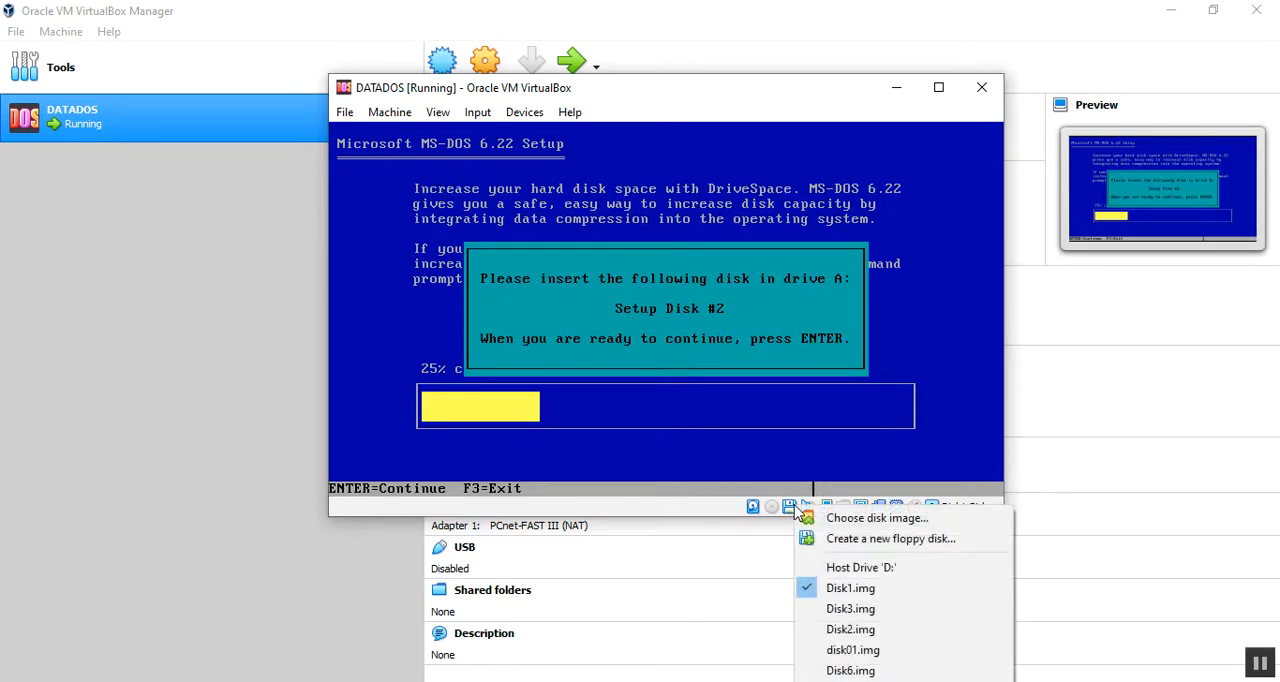
left_click(814, 520)
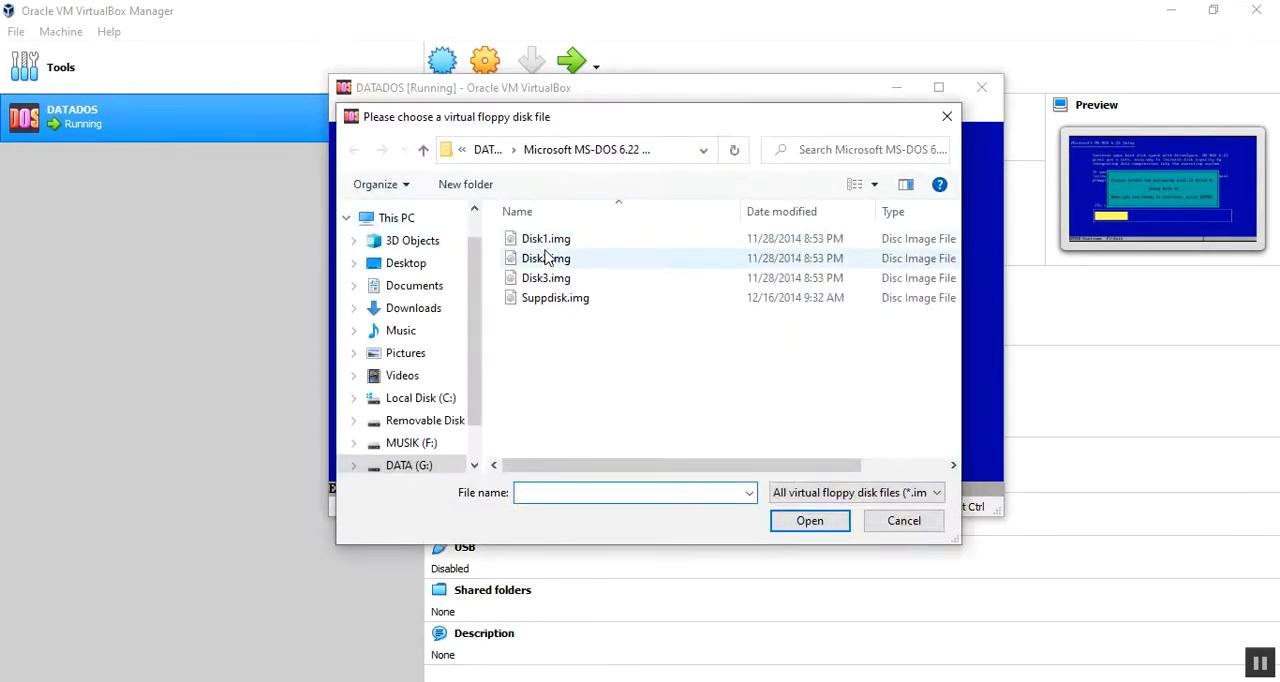
left_click(546, 258)
double_click(552, 260)
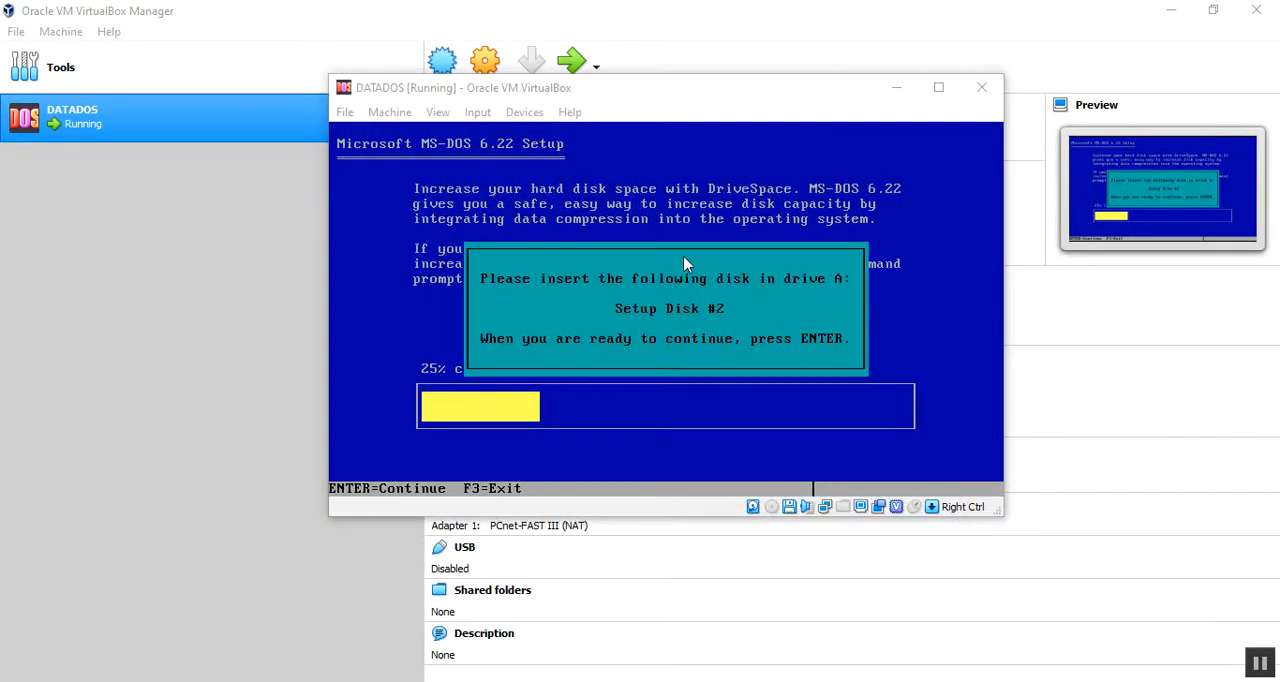
left_click(922, 249)
key("Return")
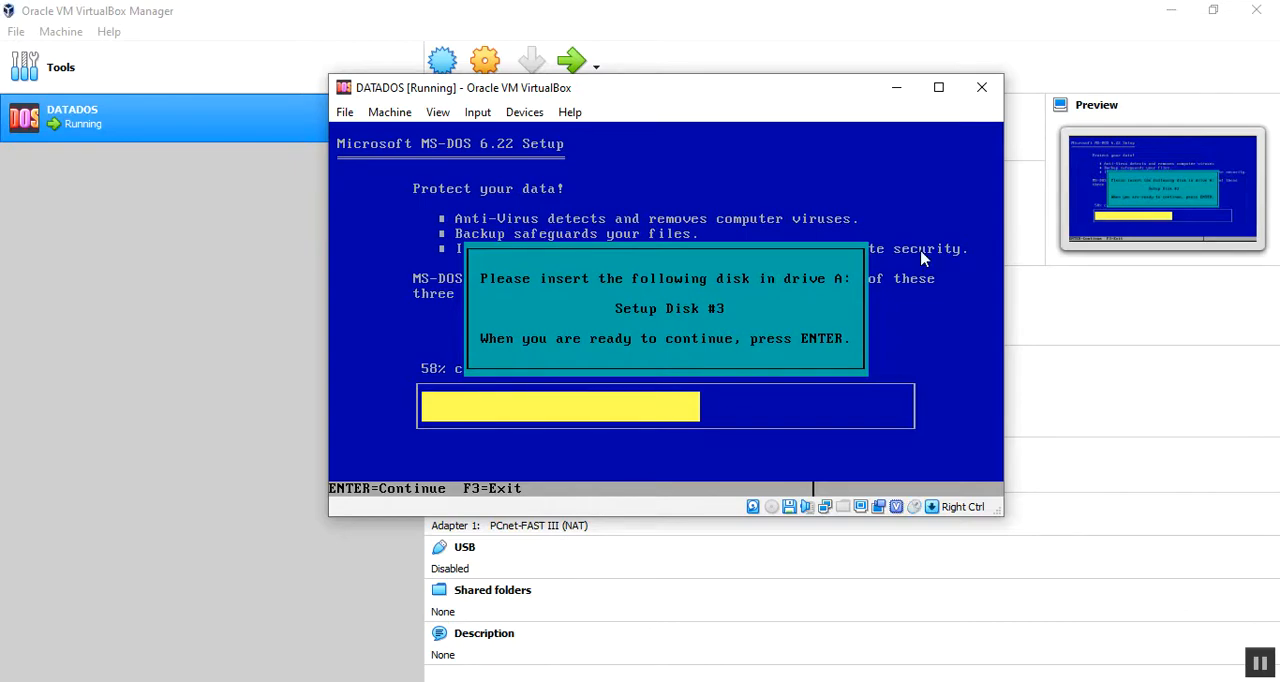
Step: Insert Disk3.img into the virtual floppy drive and complete the MS-DOS setup, restarting the machine at the end
left_click(791, 507)
left_click(805, 518)
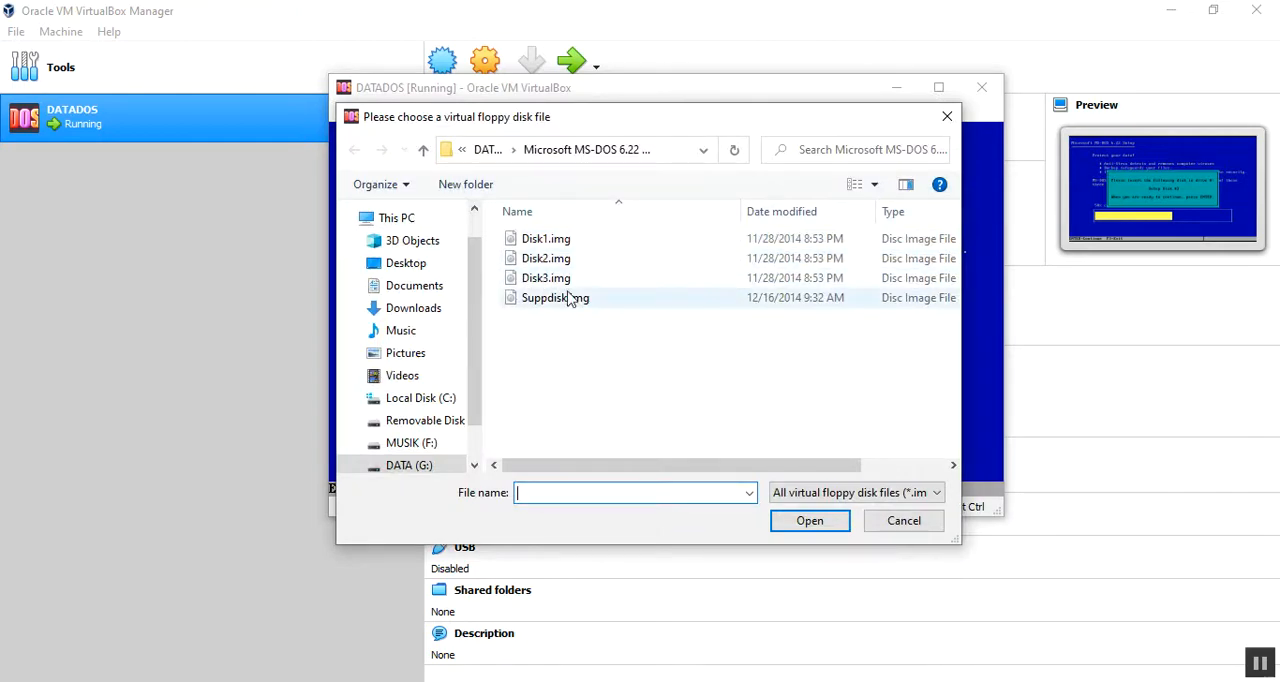
double_click(553, 276)
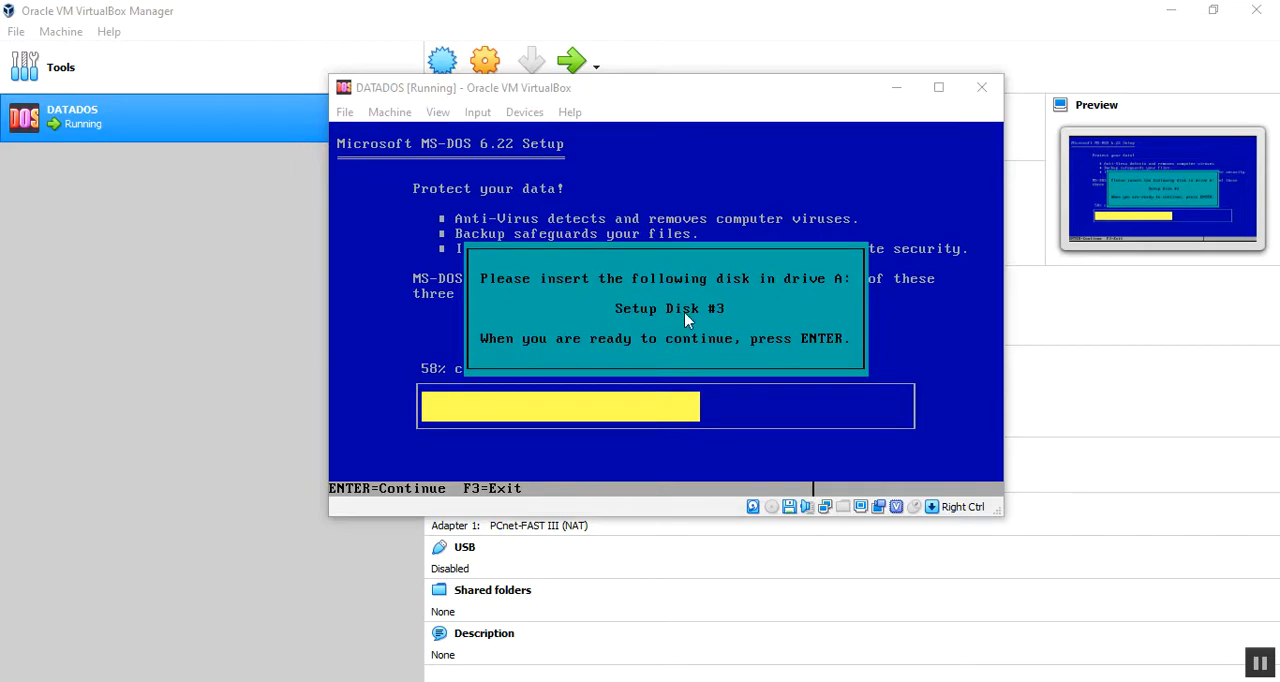
left_click(922, 241)
key("Return")
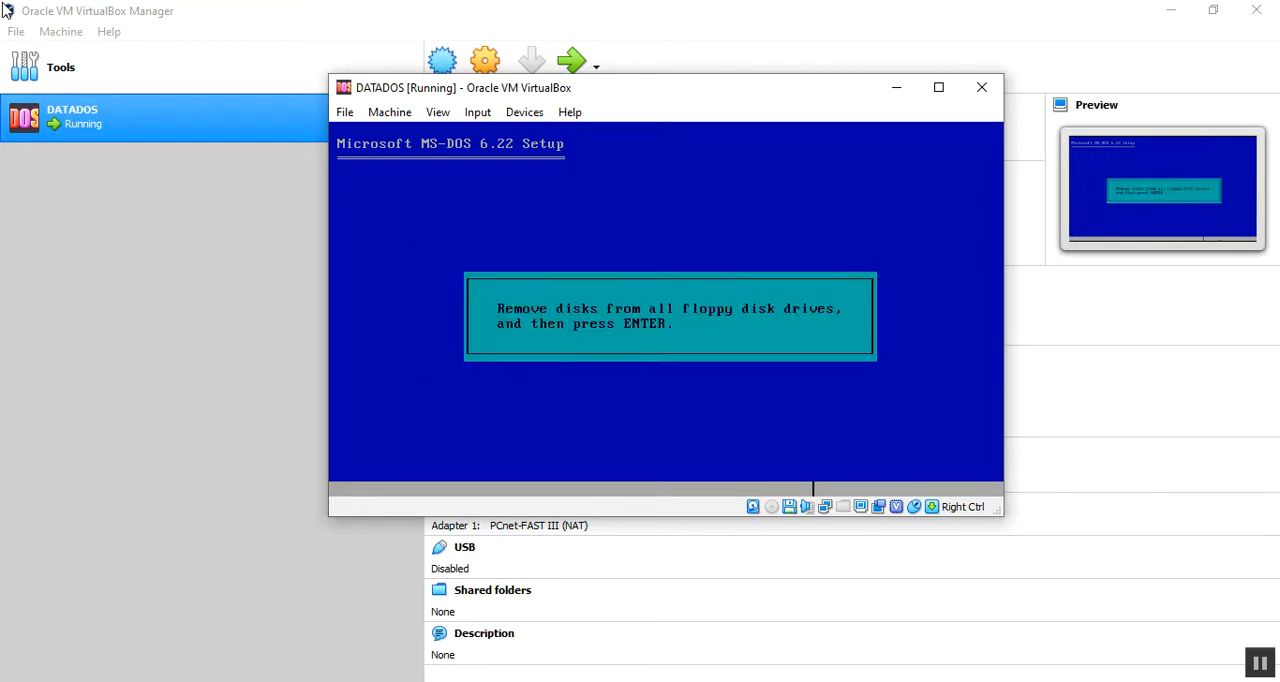
key("Return")
key("Return")
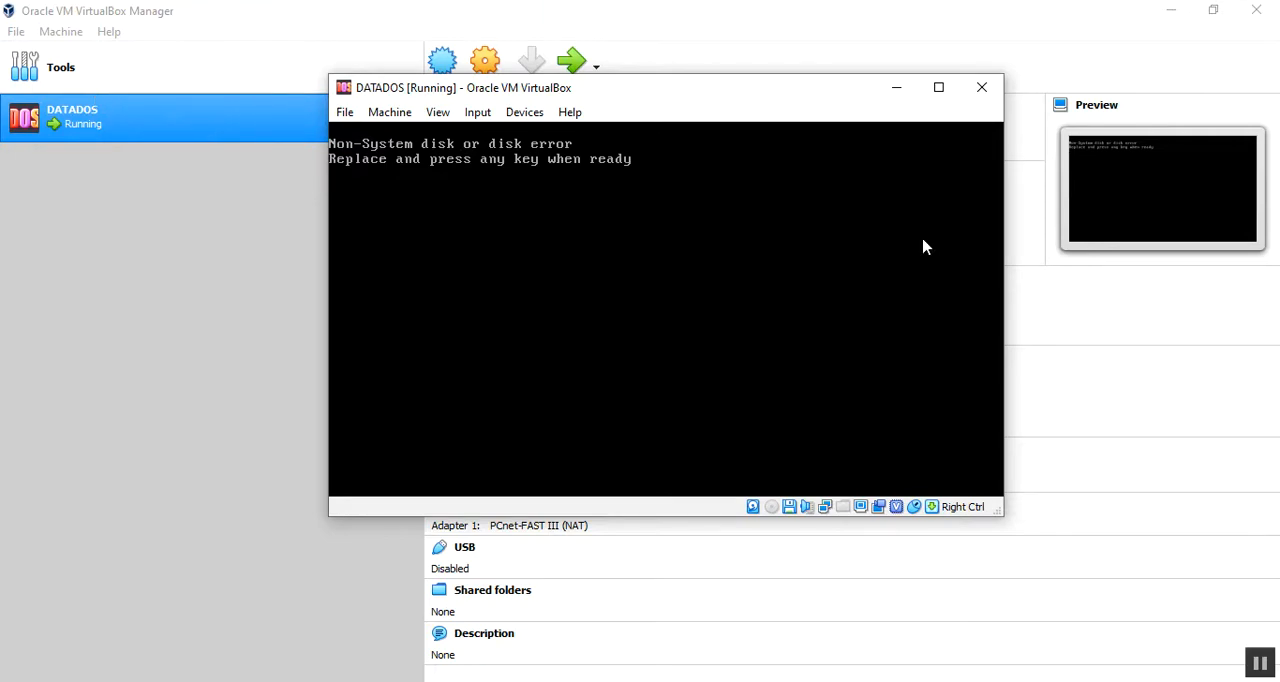
left_click(896, 87)
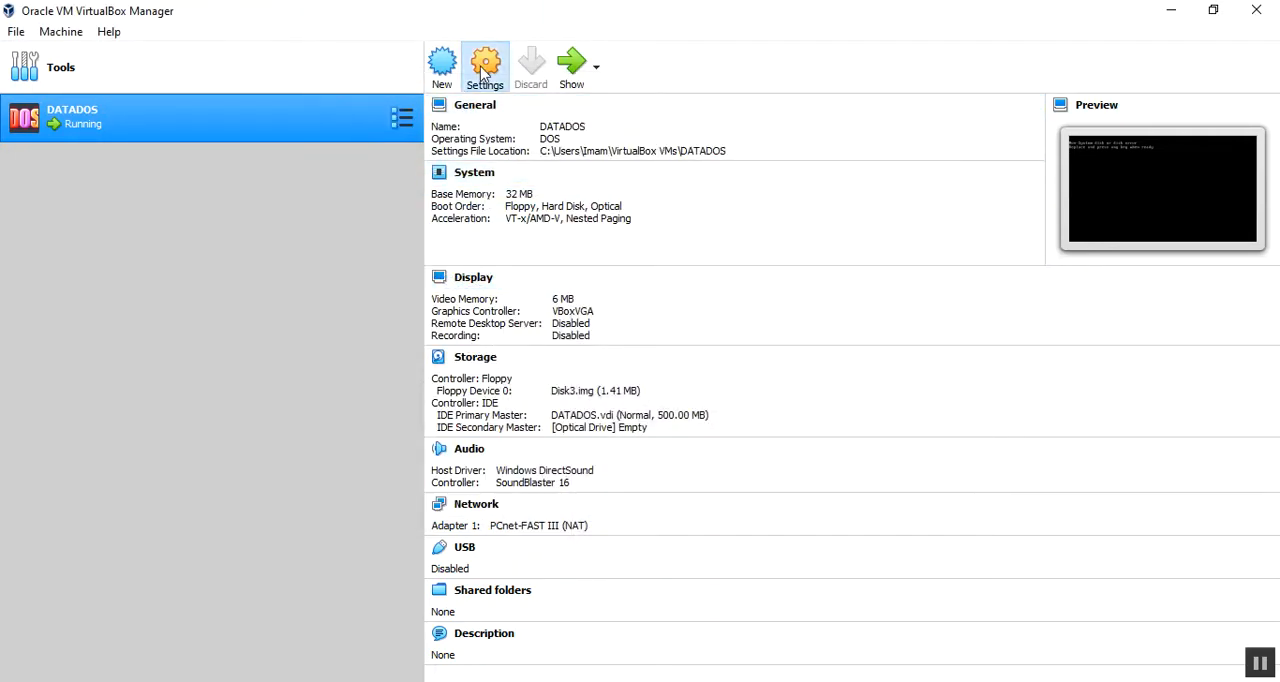
left_click(482, 70)
left_click(401, 254)
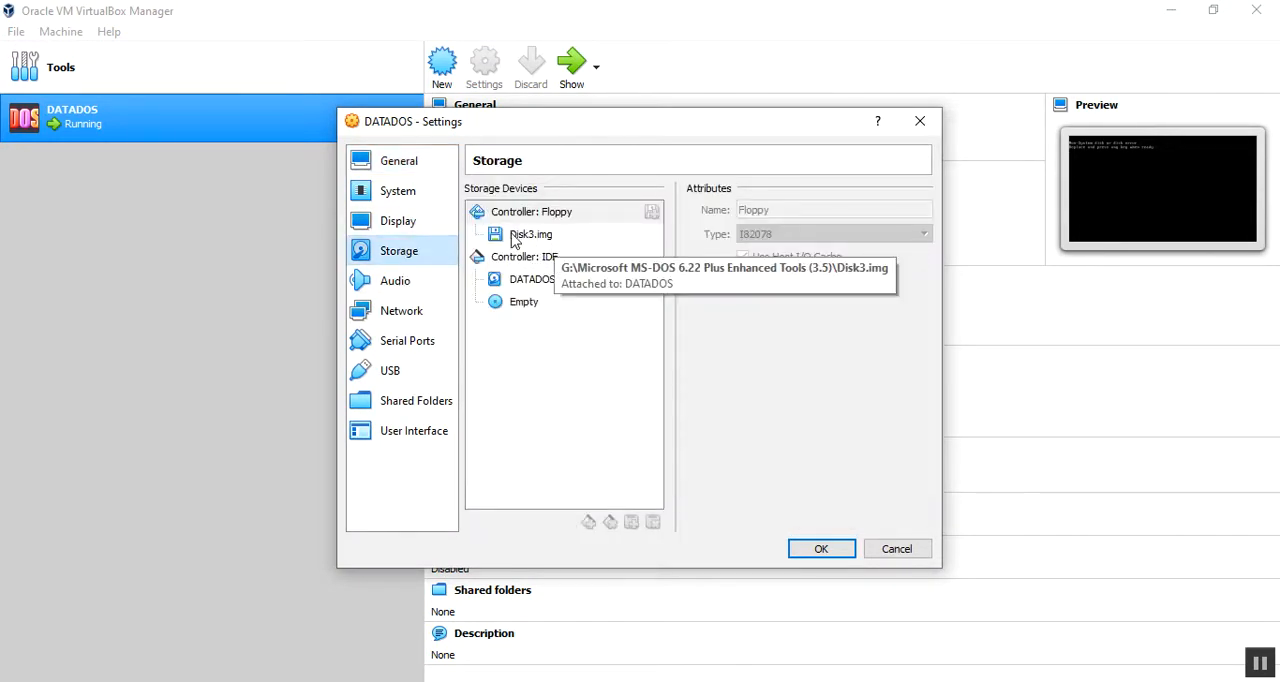
left_click(921, 123)
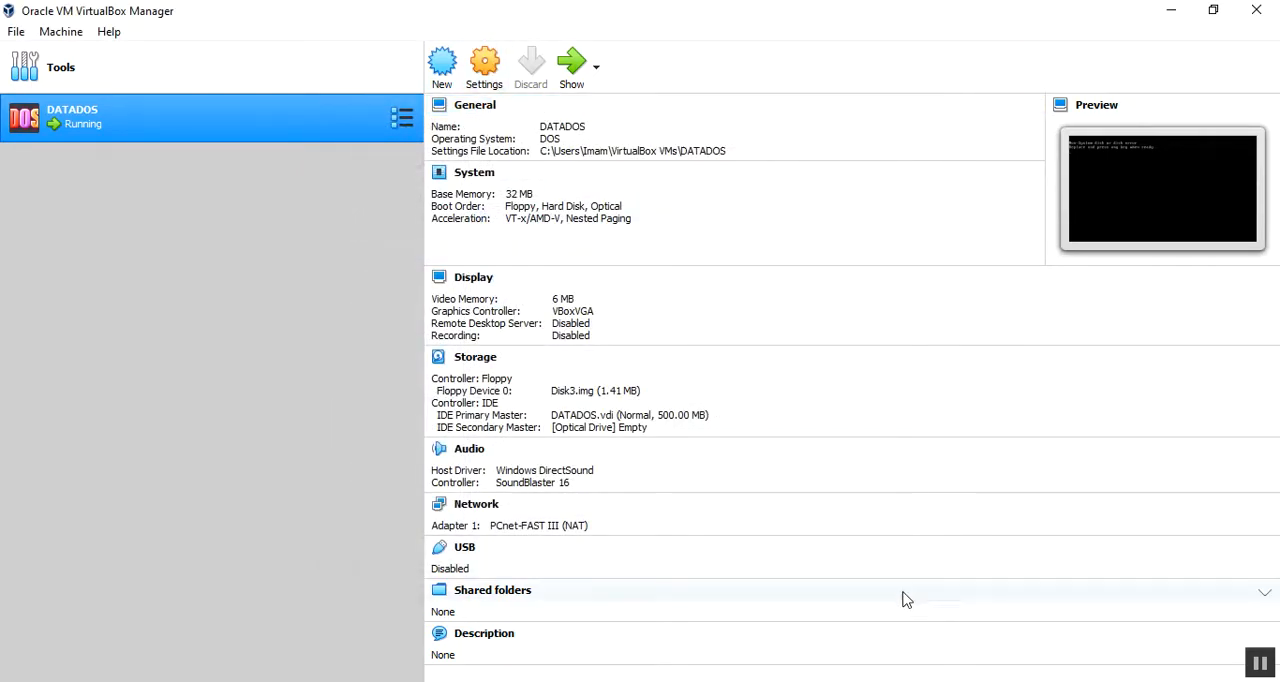
left_click(940, 681)
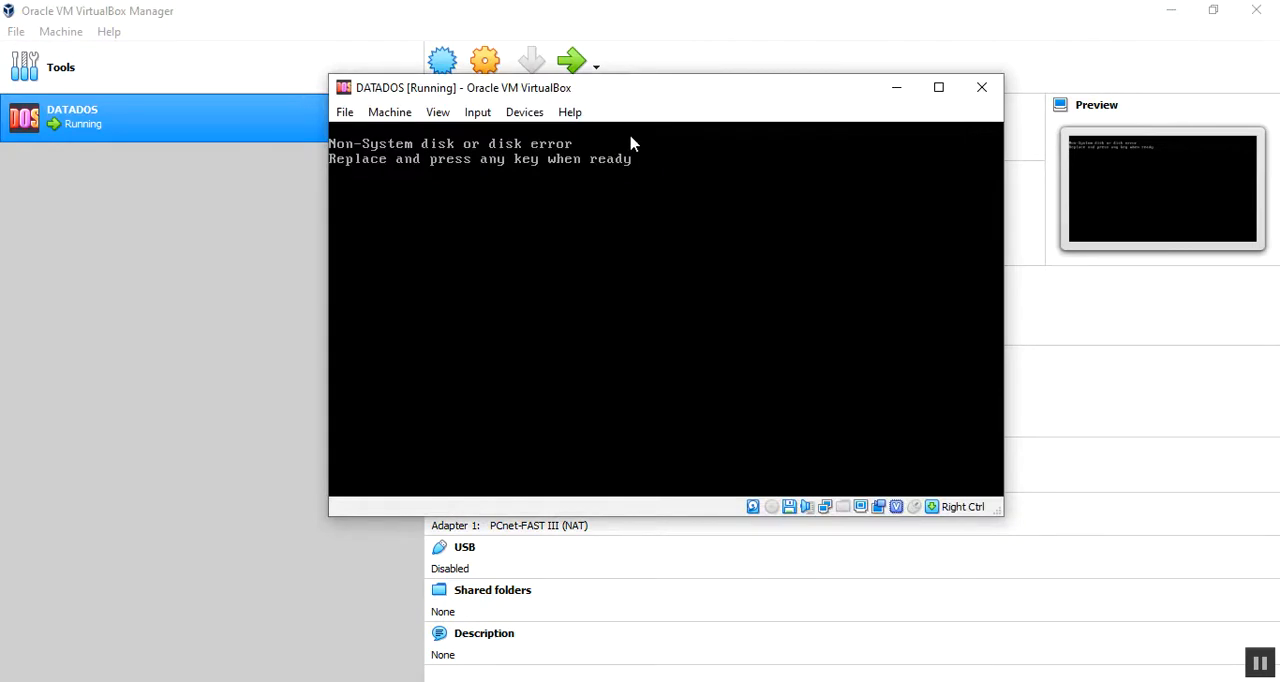
Step: Close the running DATADOS virtual machine by powering it off
left_click(983, 87)
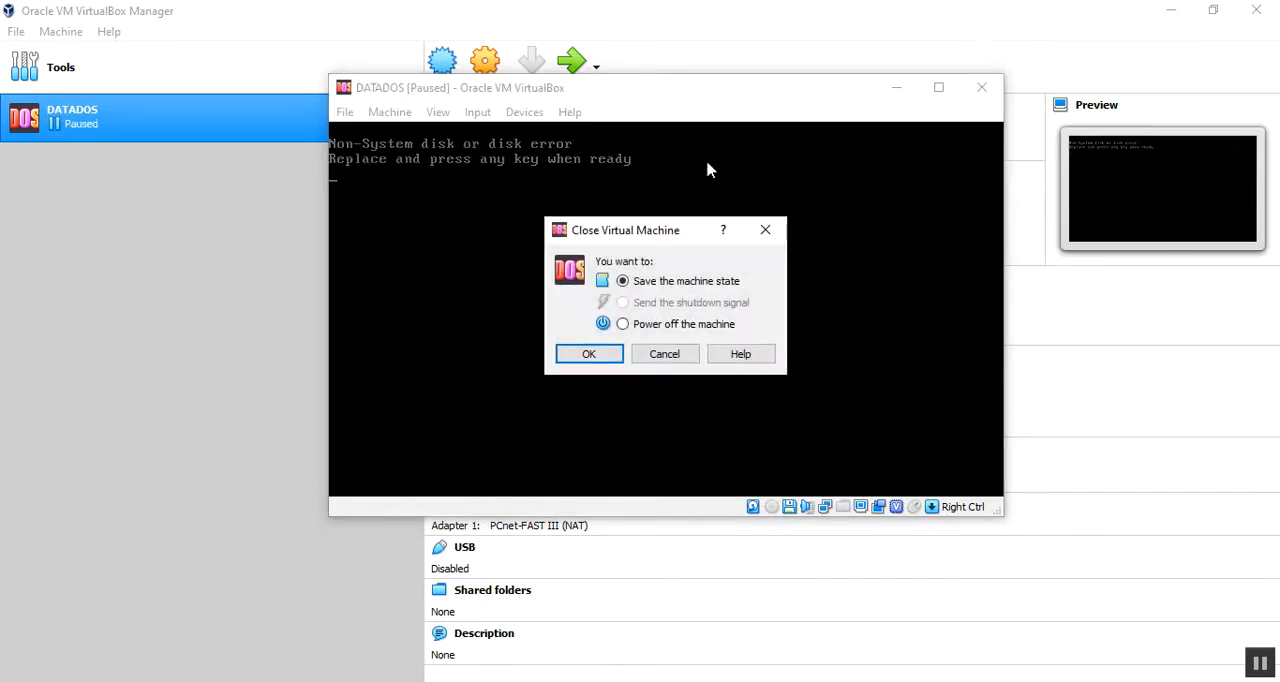
left_click(642, 328)
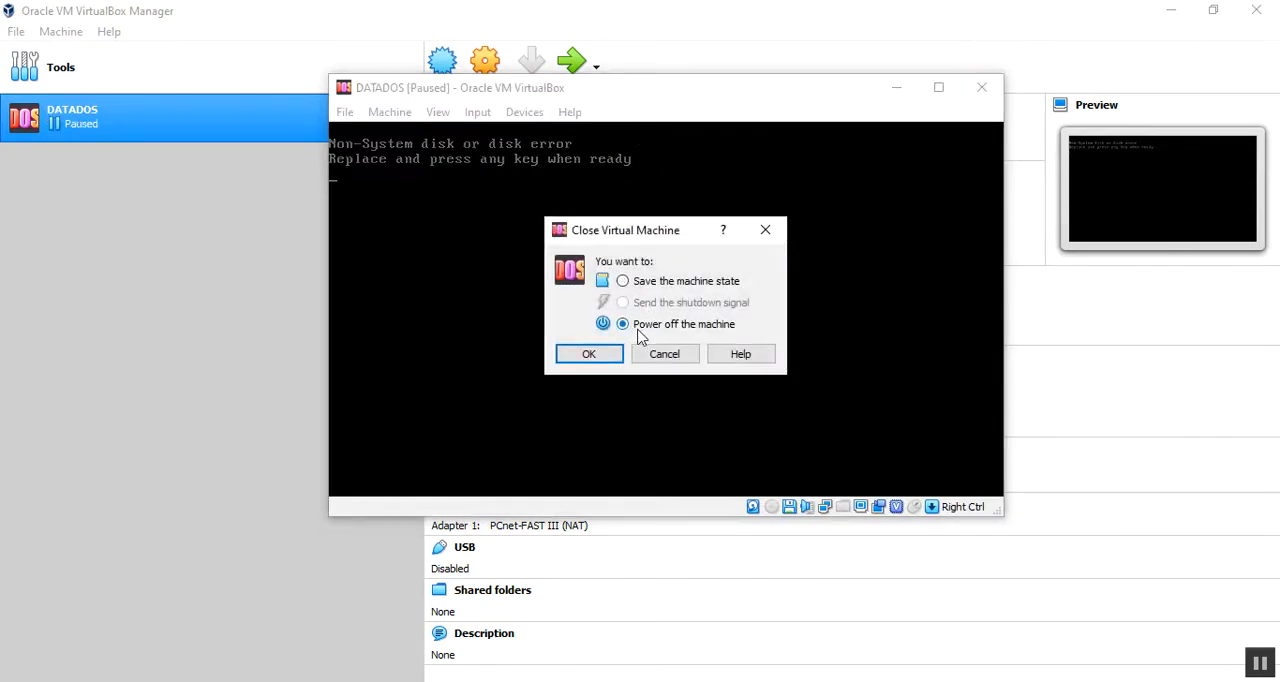
left_click(586, 362)
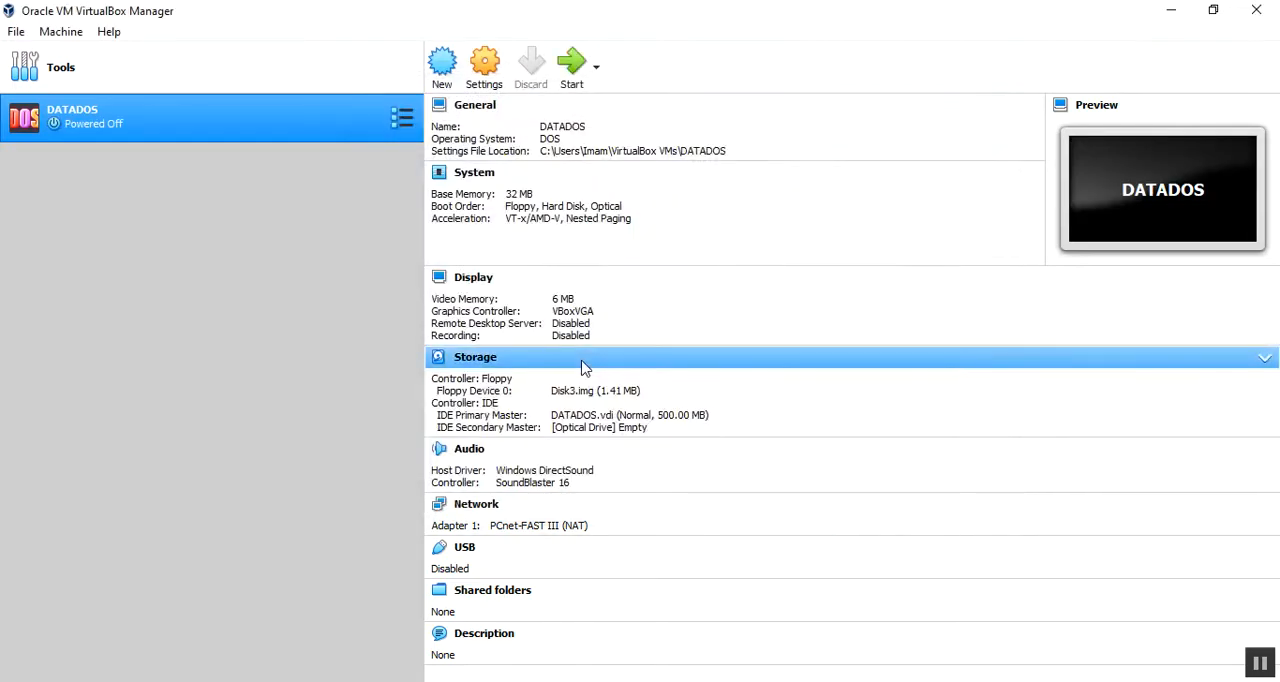
Step: Remove the Disk3.img attachment from the Floppy controller in the DATADOS storage settings
left_click(486, 68)
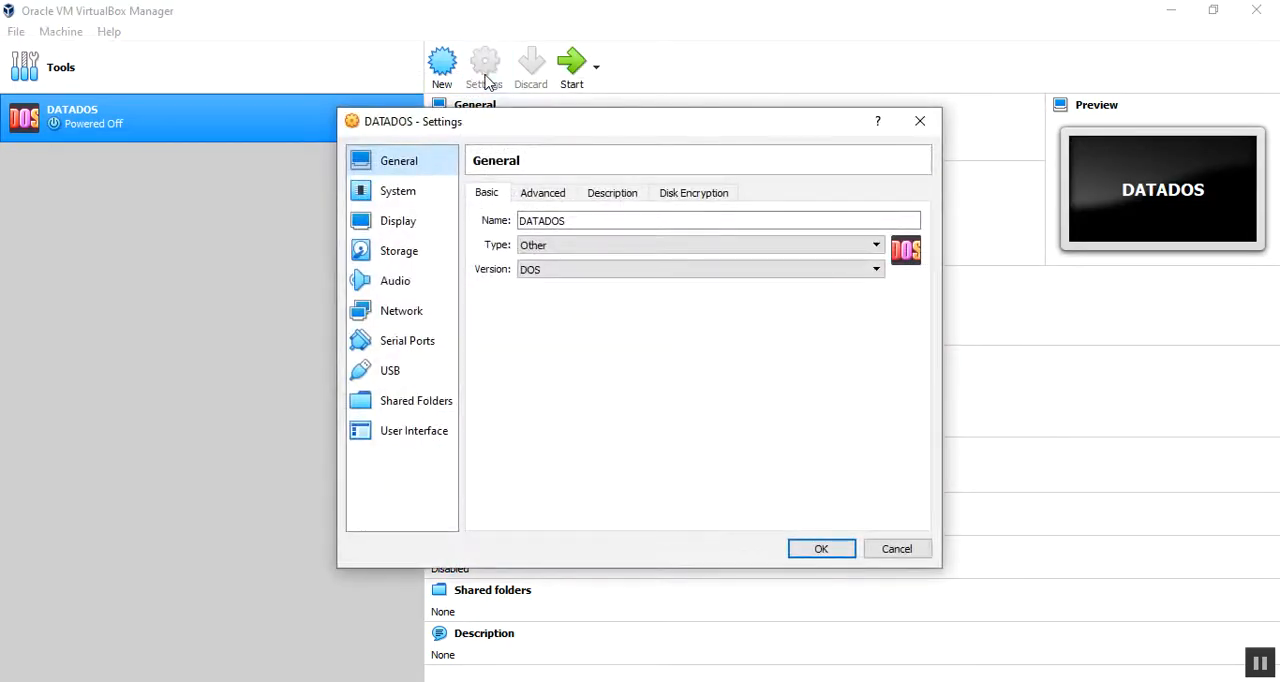
left_click(400, 259)
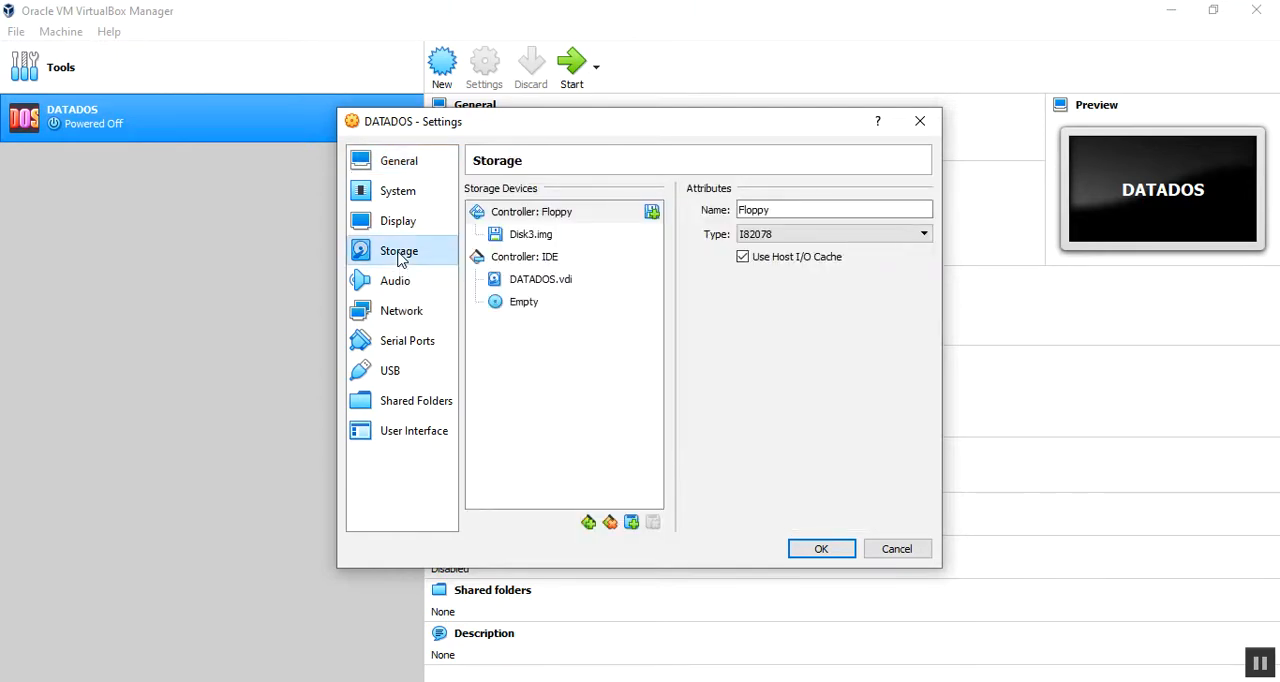
left_click(531, 240)
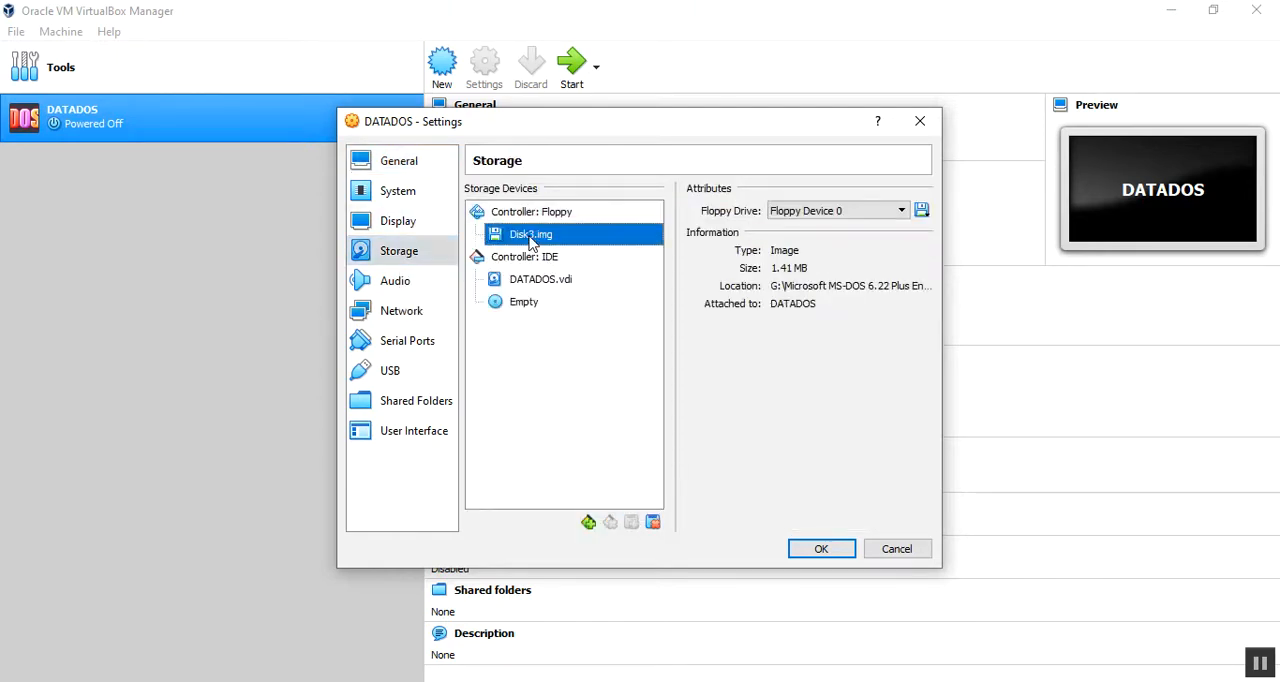
left_click(547, 213)
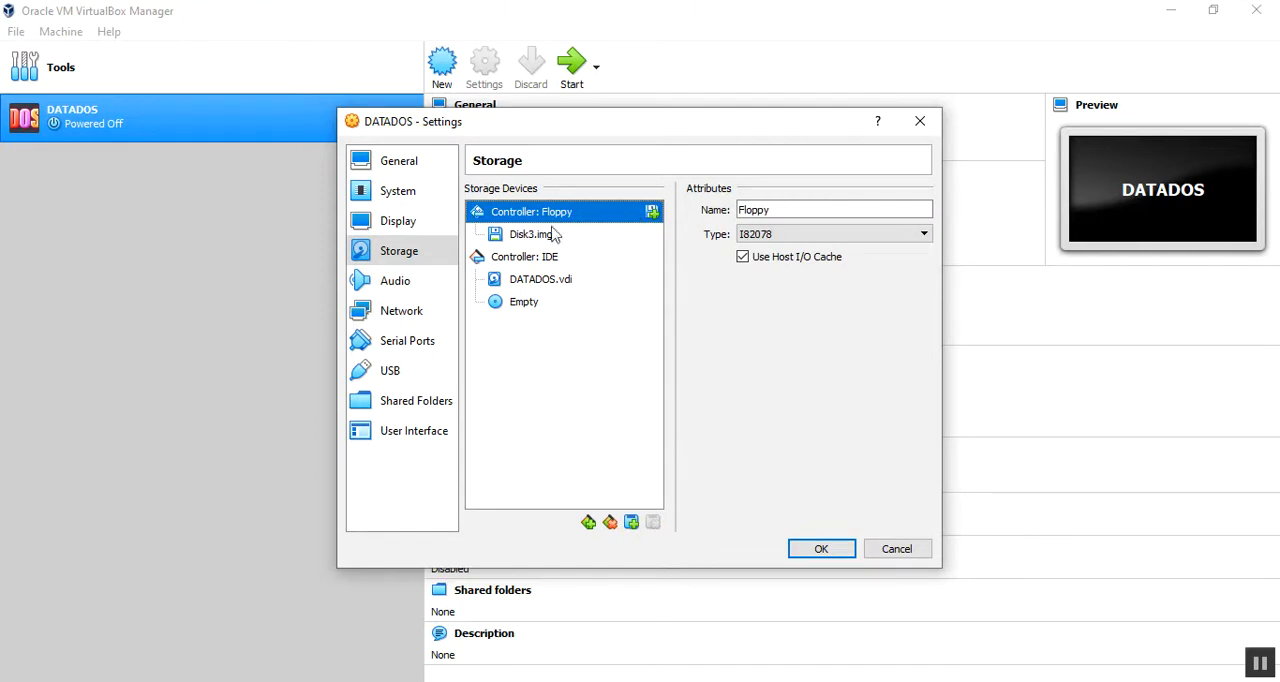
left_click(541, 236)
right_click(541, 237)
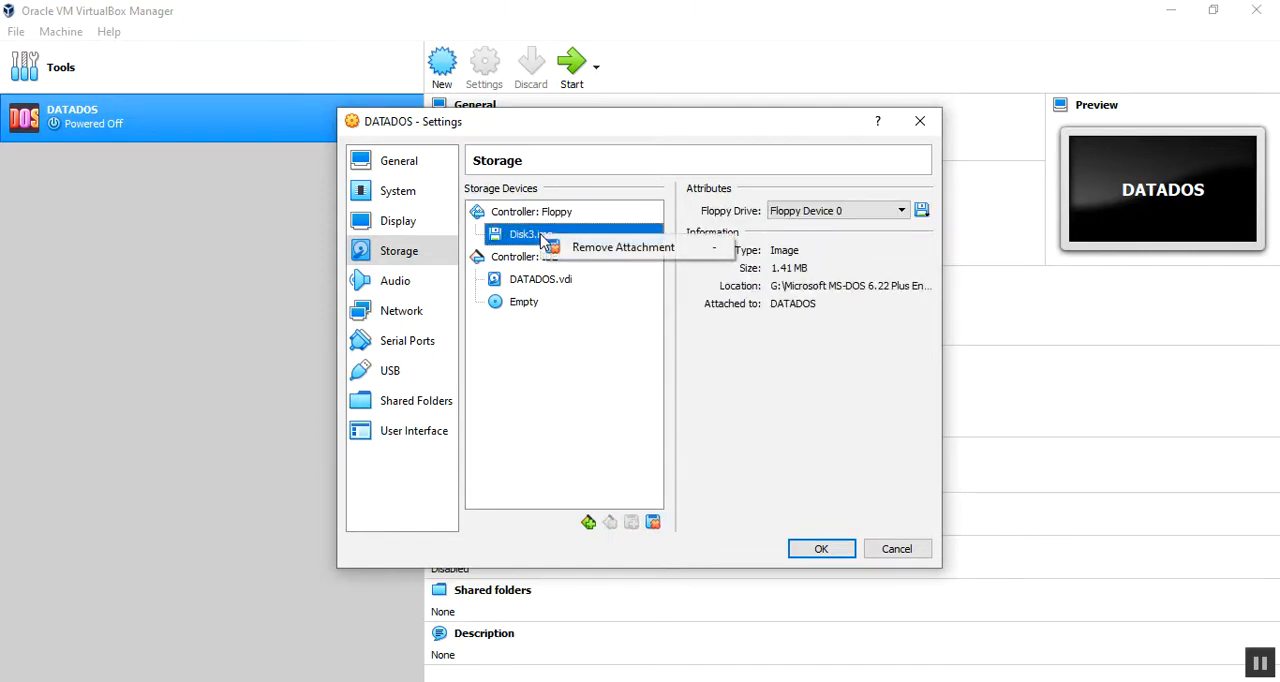
left_click(596, 248)
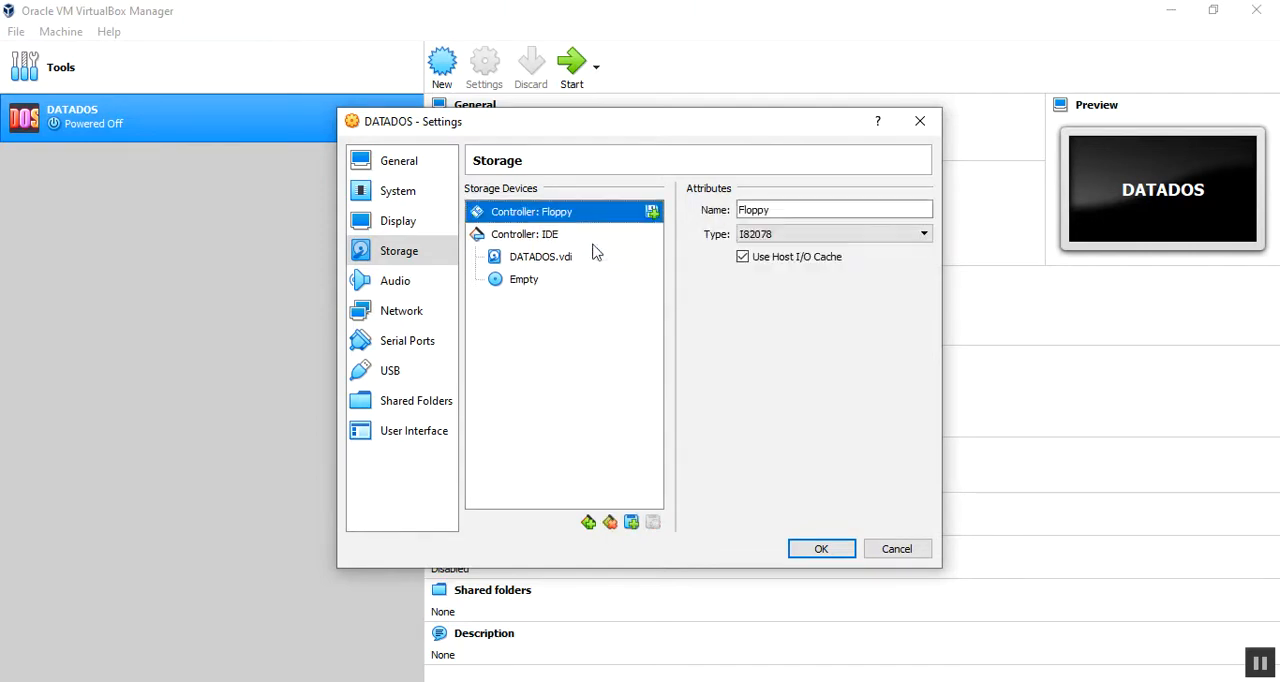
Step: Move Hard Disk above Floppy in the system boot order and save the settings
left_click(406, 202)
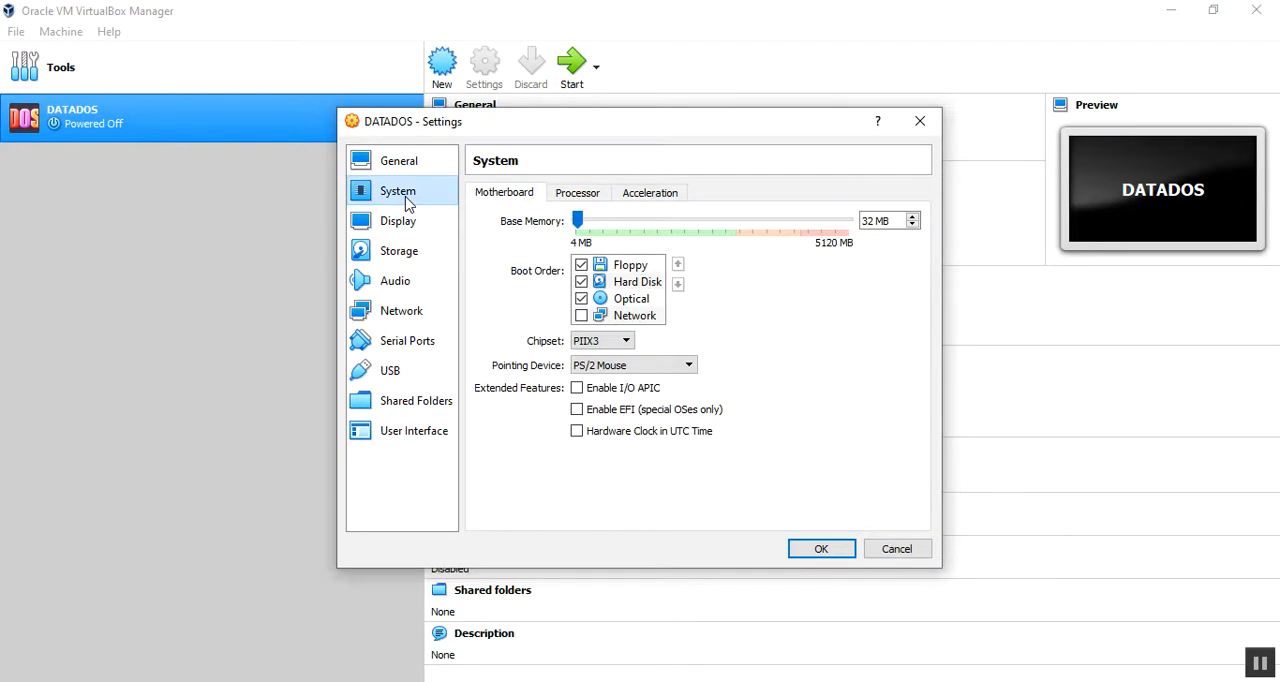
left_click(630, 284)
left_click(677, 266)
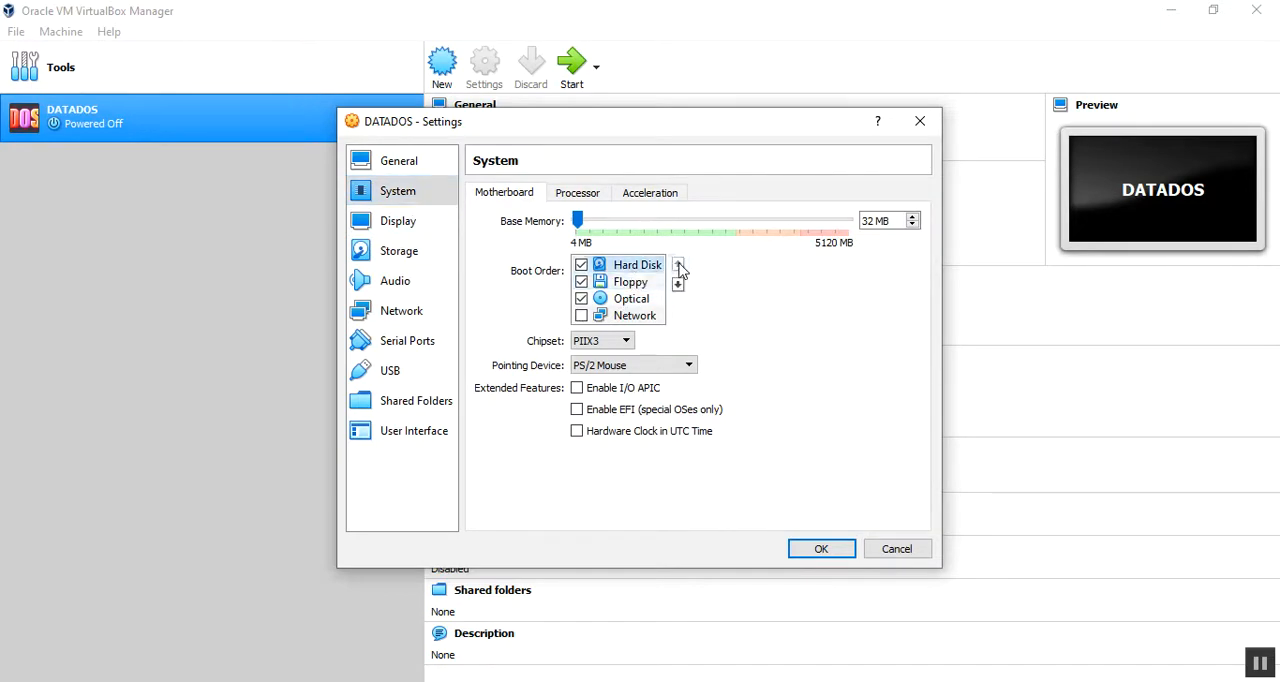
left_click(817, 556)
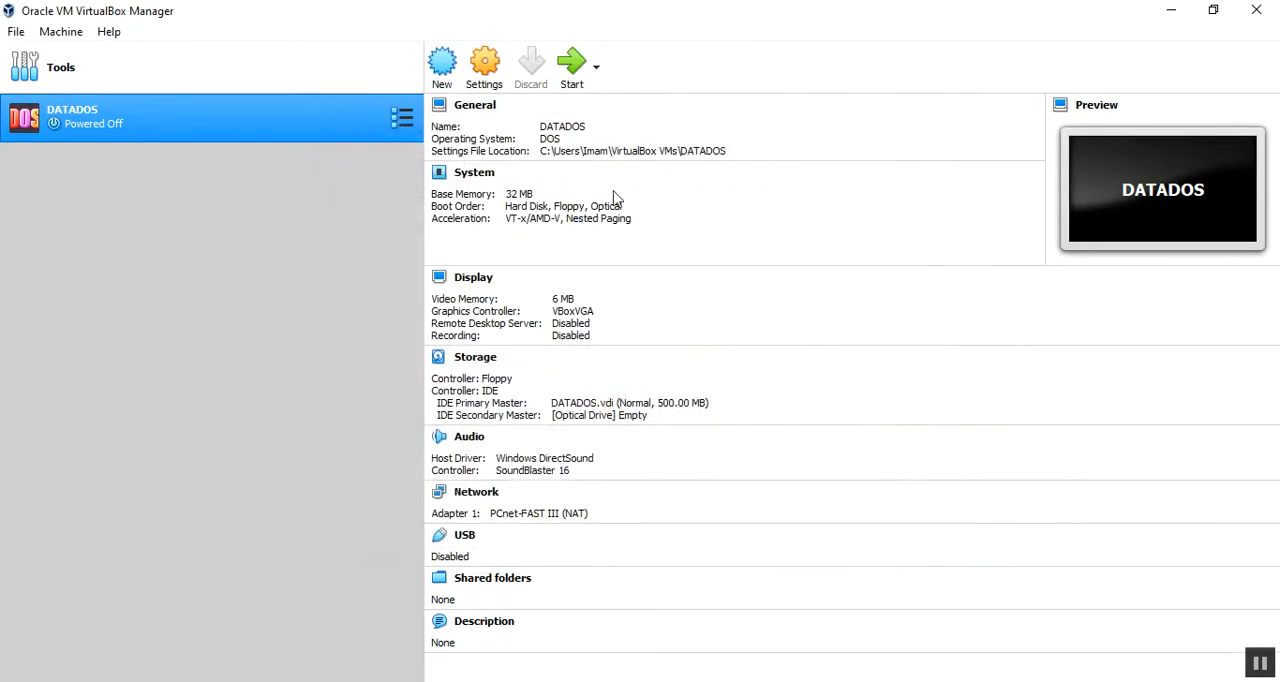
Step: Start the DATADOS virtual machine and list the root directory of drive C in wide format with dir /w
left_click(573, 72)
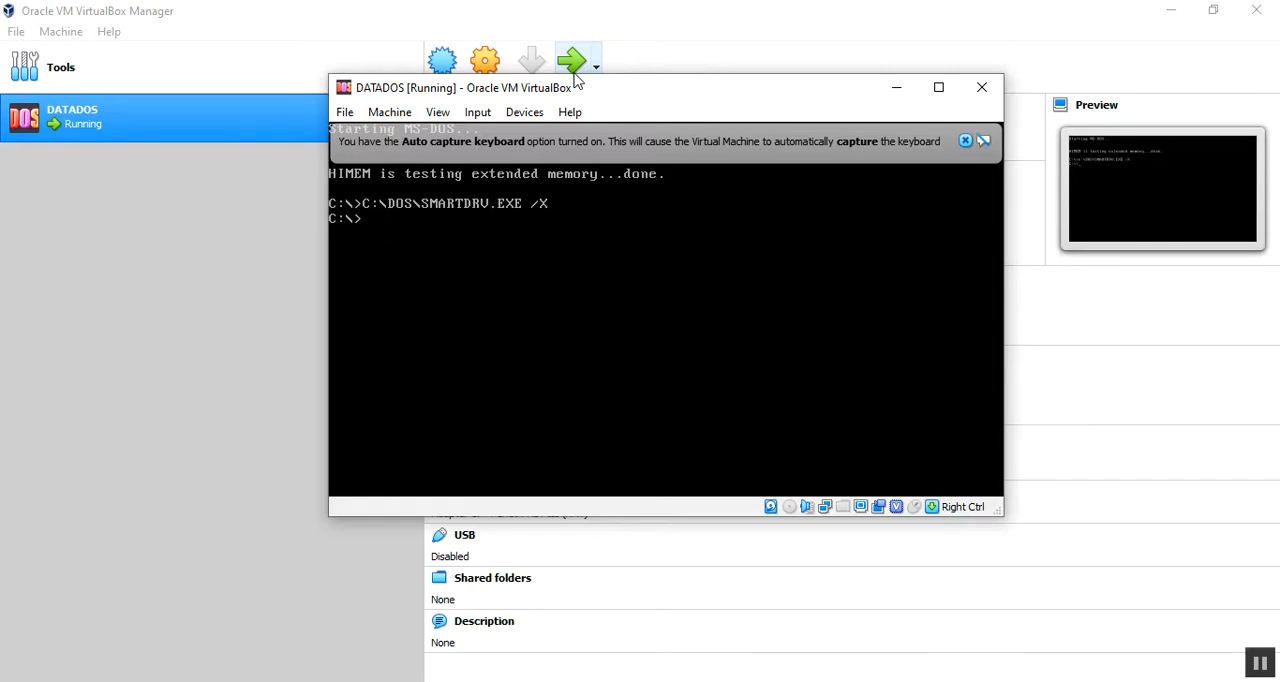
type("dir /w")
key("Return")
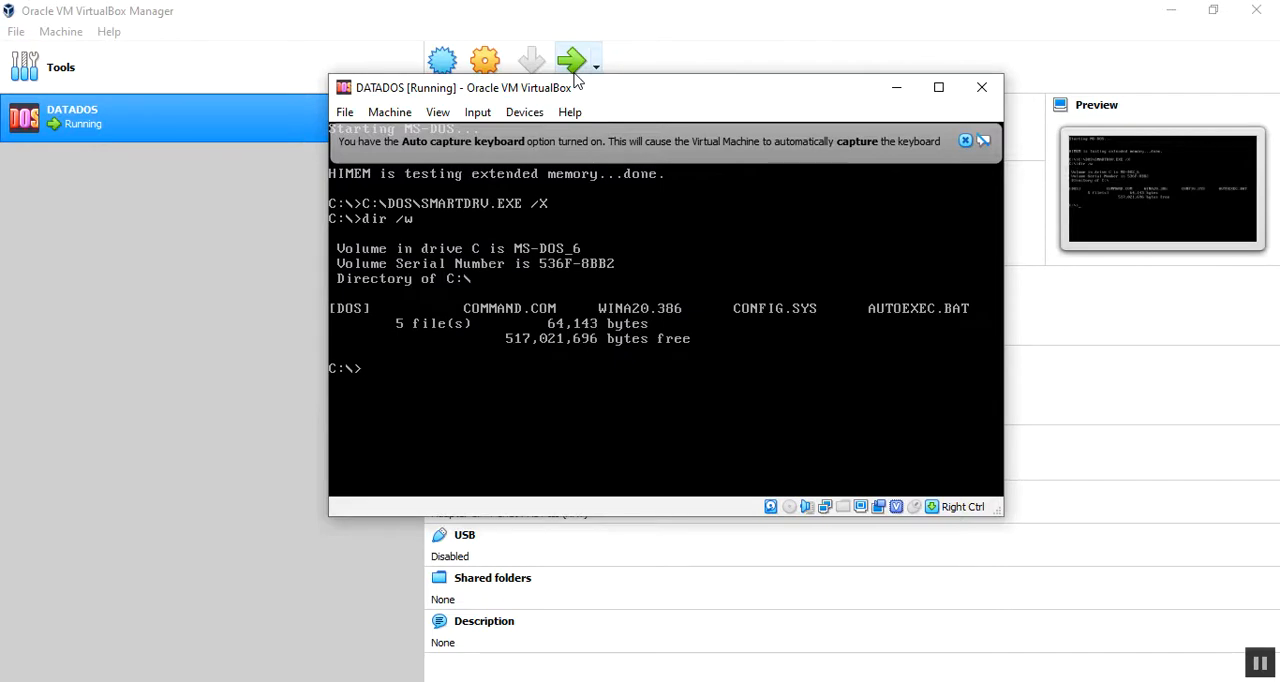
Step: Change to the dos directory and list its COM files with dir *.com
type("cd")
type("dos")
key("Return")
type("dir")
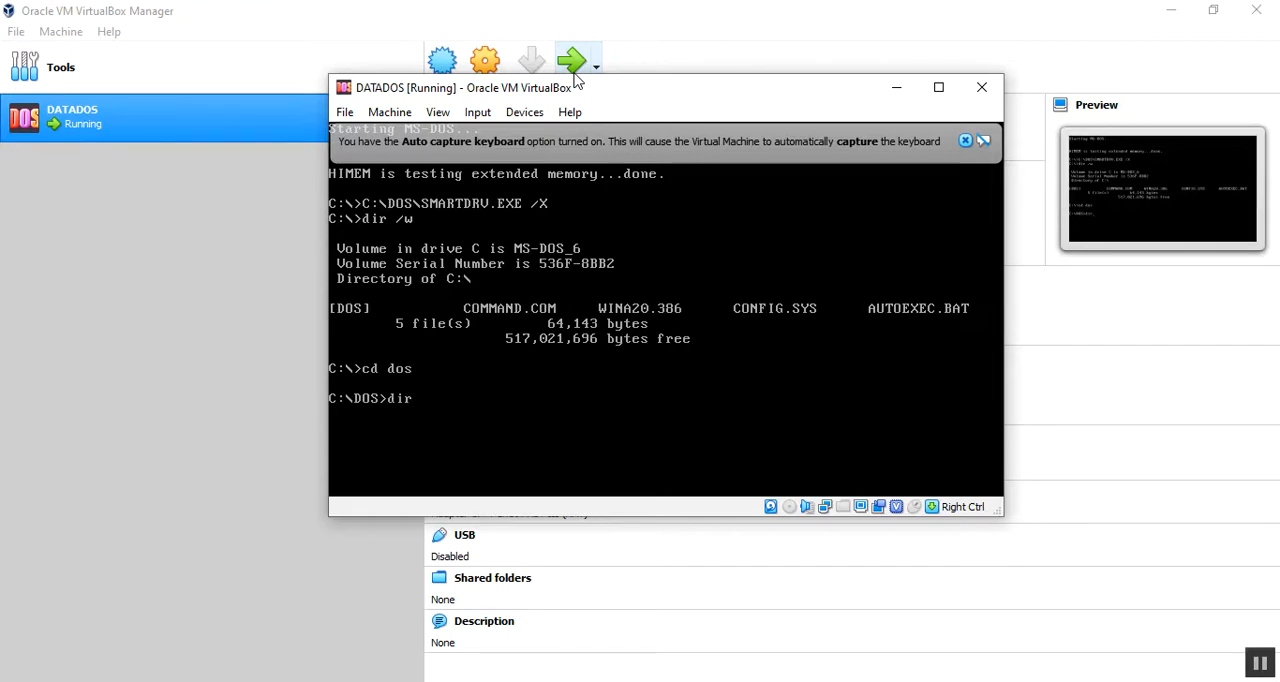
type(" *.com")
key("Return")
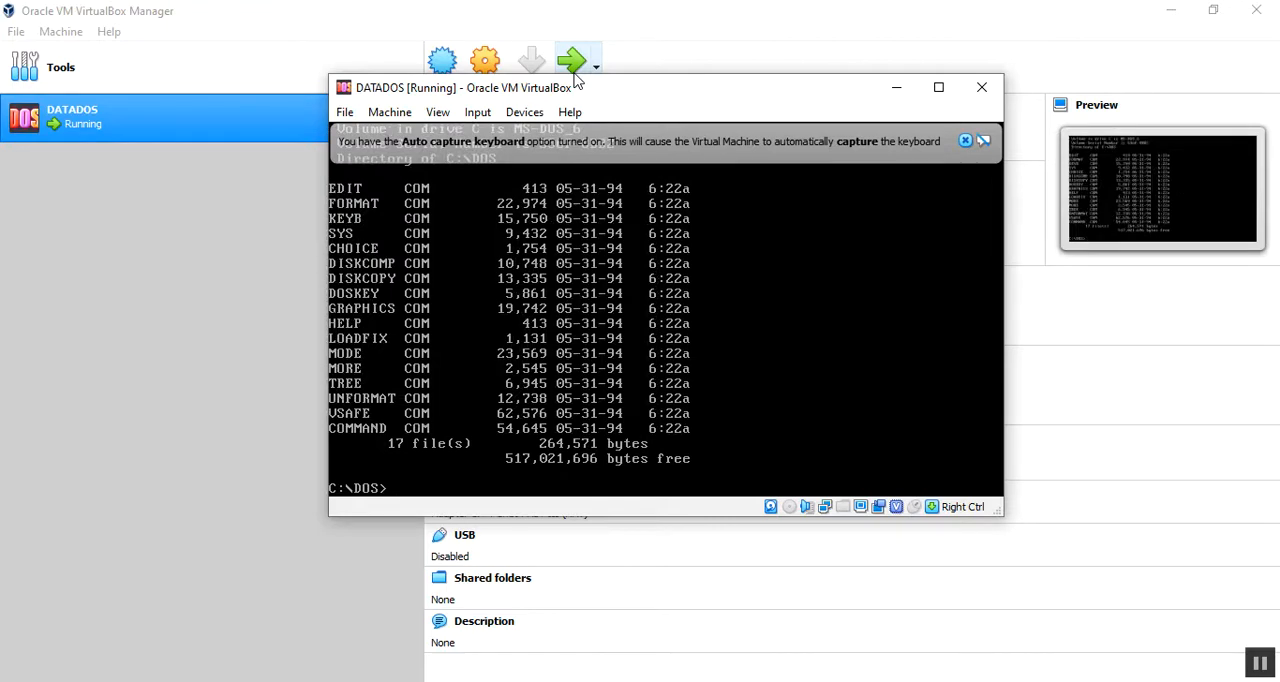
Step: List the COM files of the DOS directory in wide format with dir *.com /w
type("dir *.com /w")
key("Return")
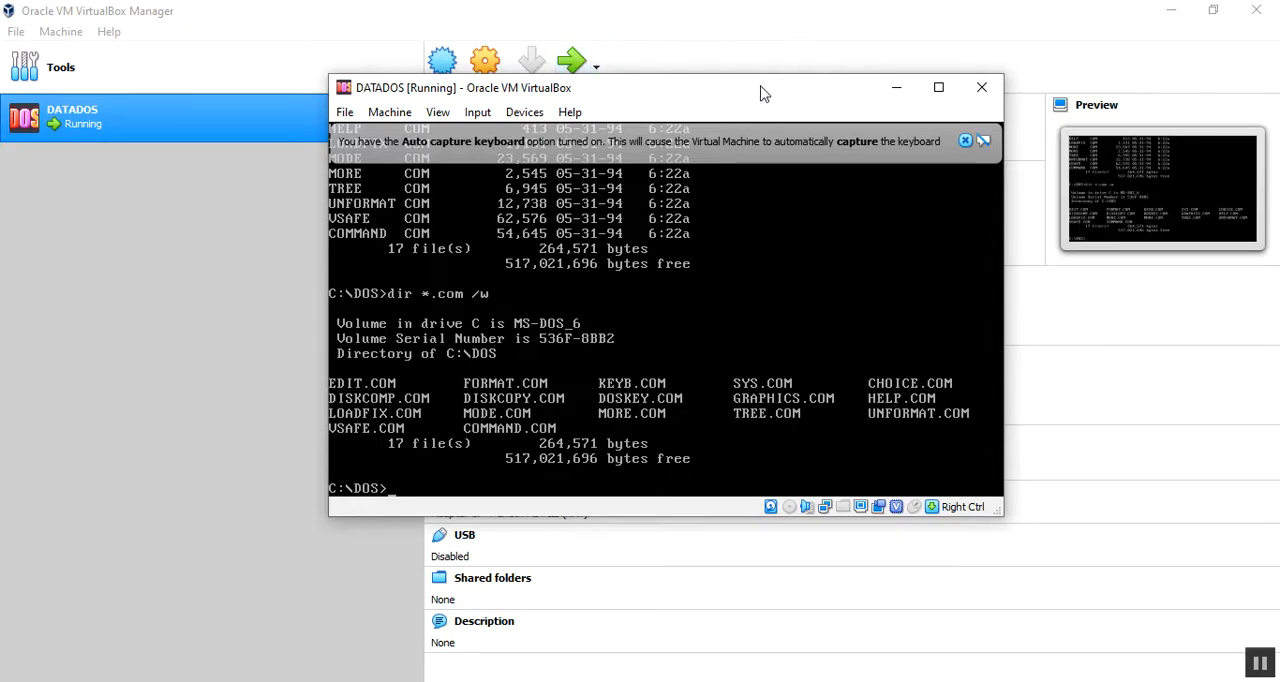
Step: Power off the DATADOS virtual machine and open its storage settings
left_click(980, 89)
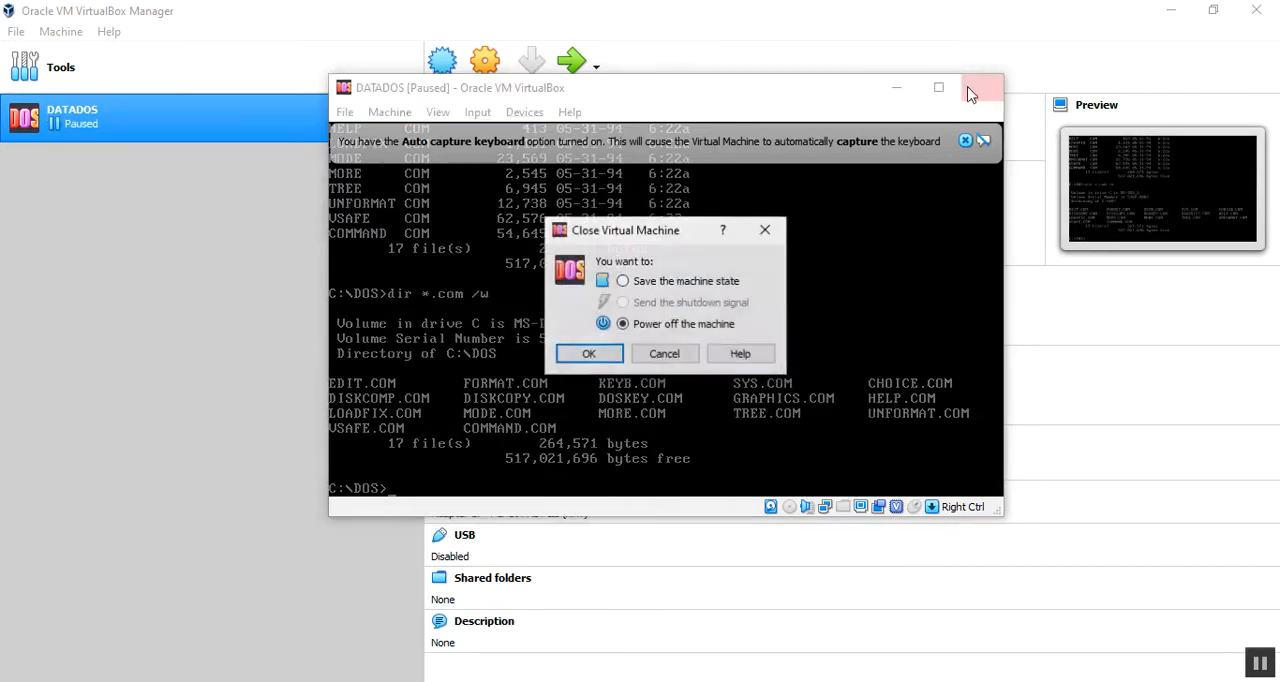
left_click(604, 354)
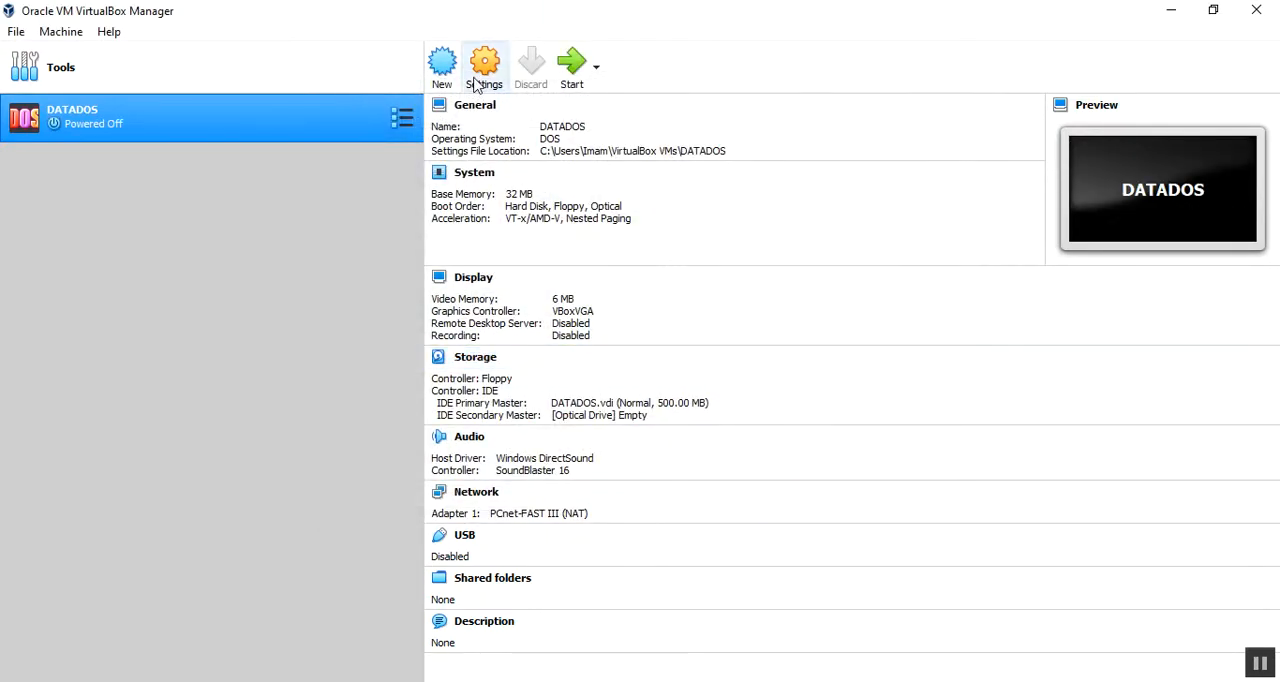
left_click(484, 70)
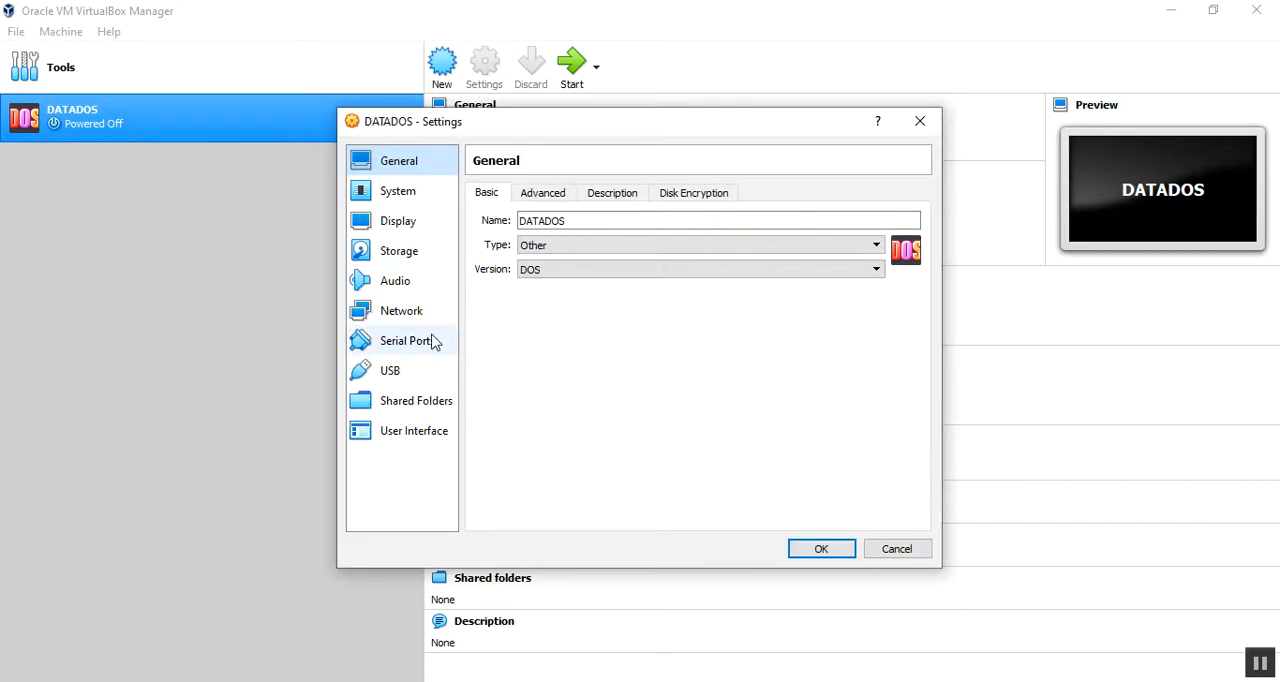
left_click(420, 262)
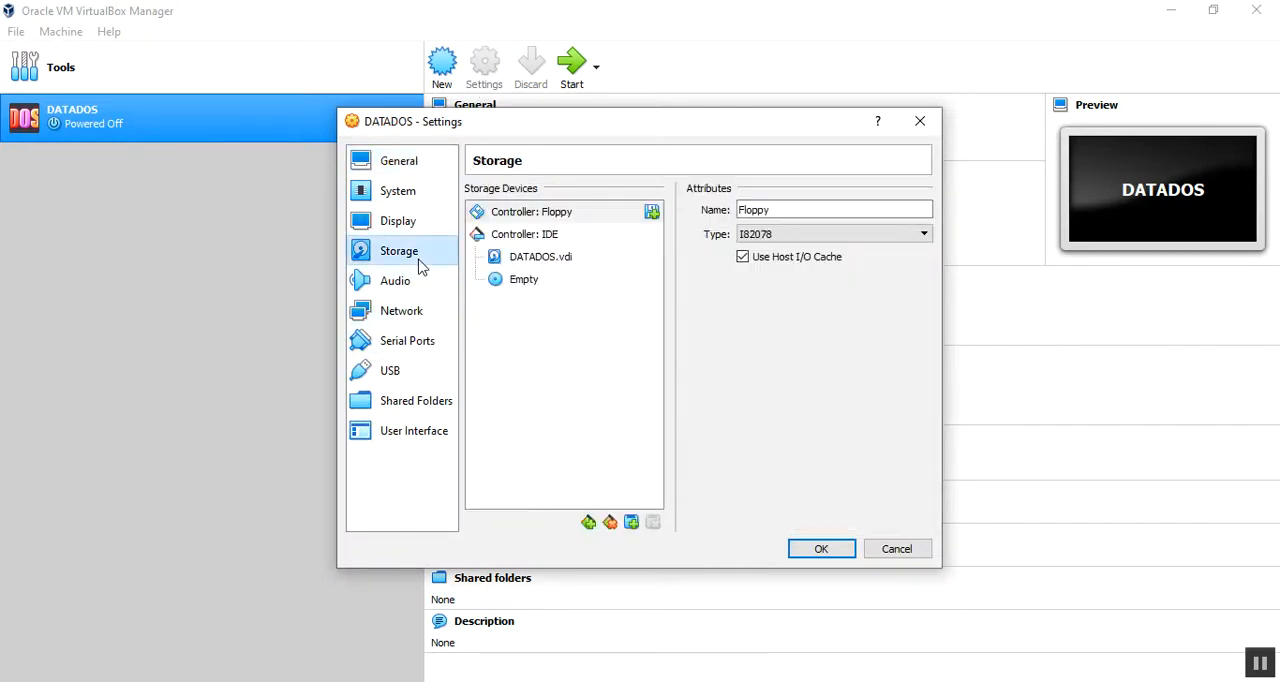
Step: Add a new dynamically allocated VDI hard disk of 100 MB to the IDE controller
left_click(546, 238)
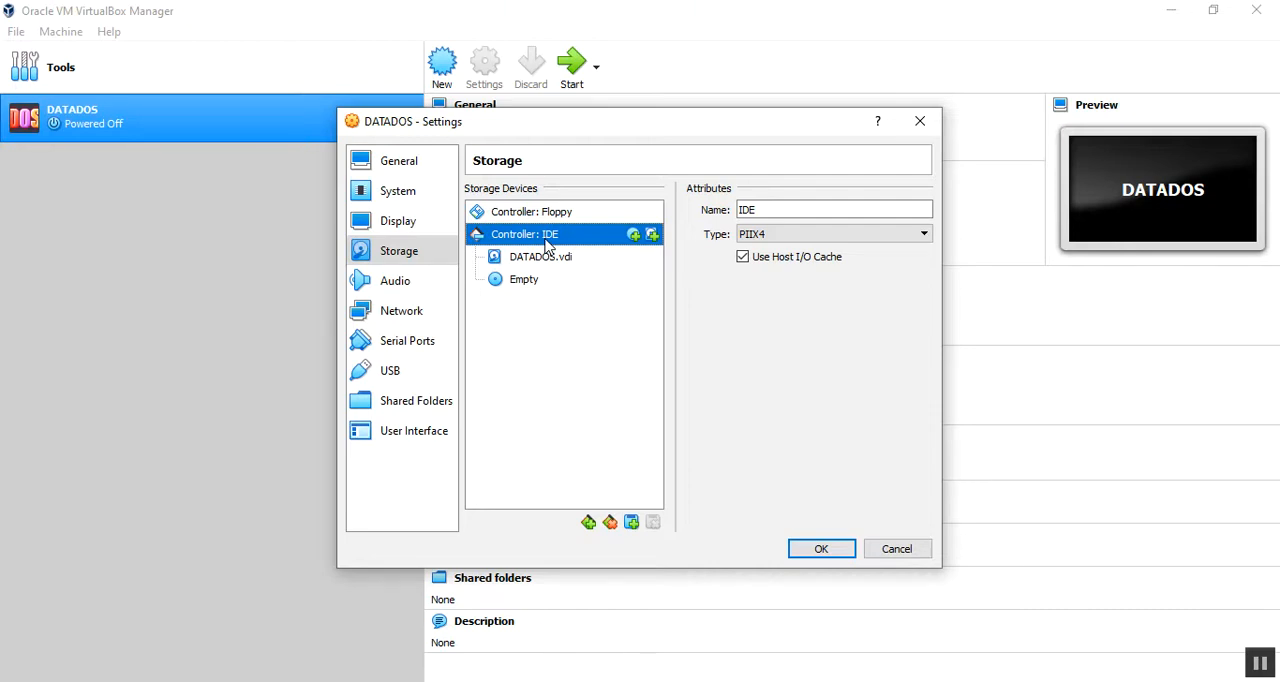
left_click(653, 235)
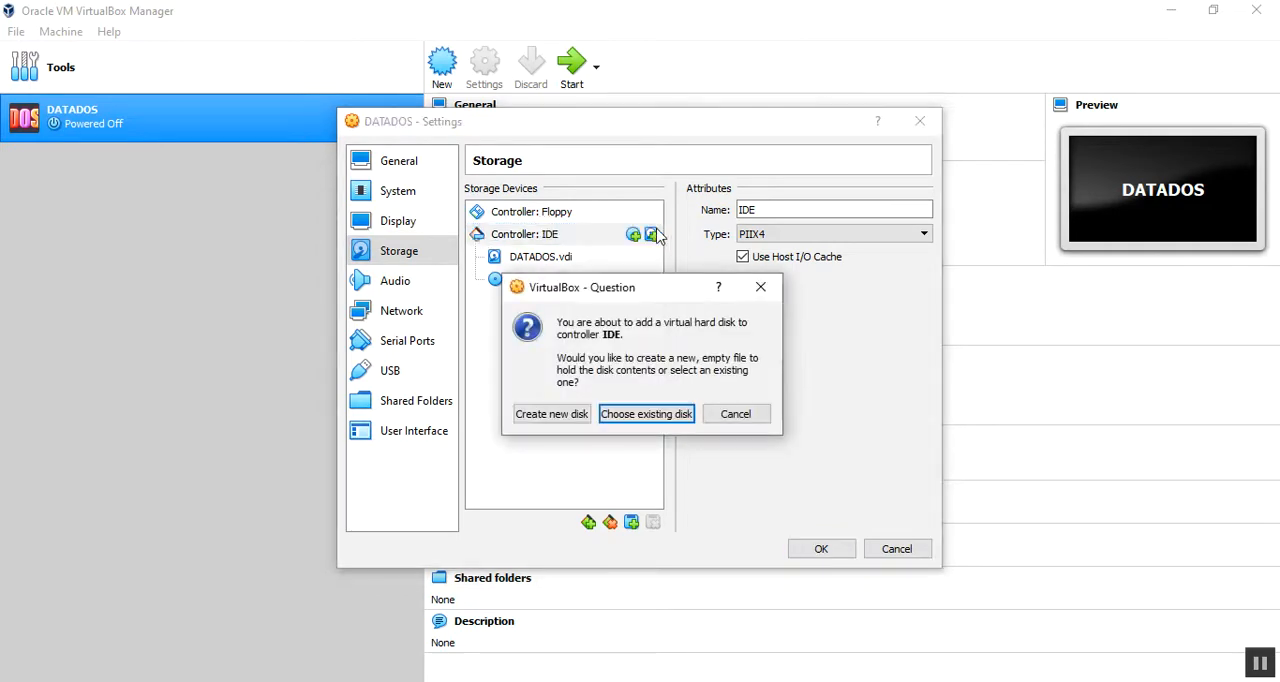
left_click(580, 413)
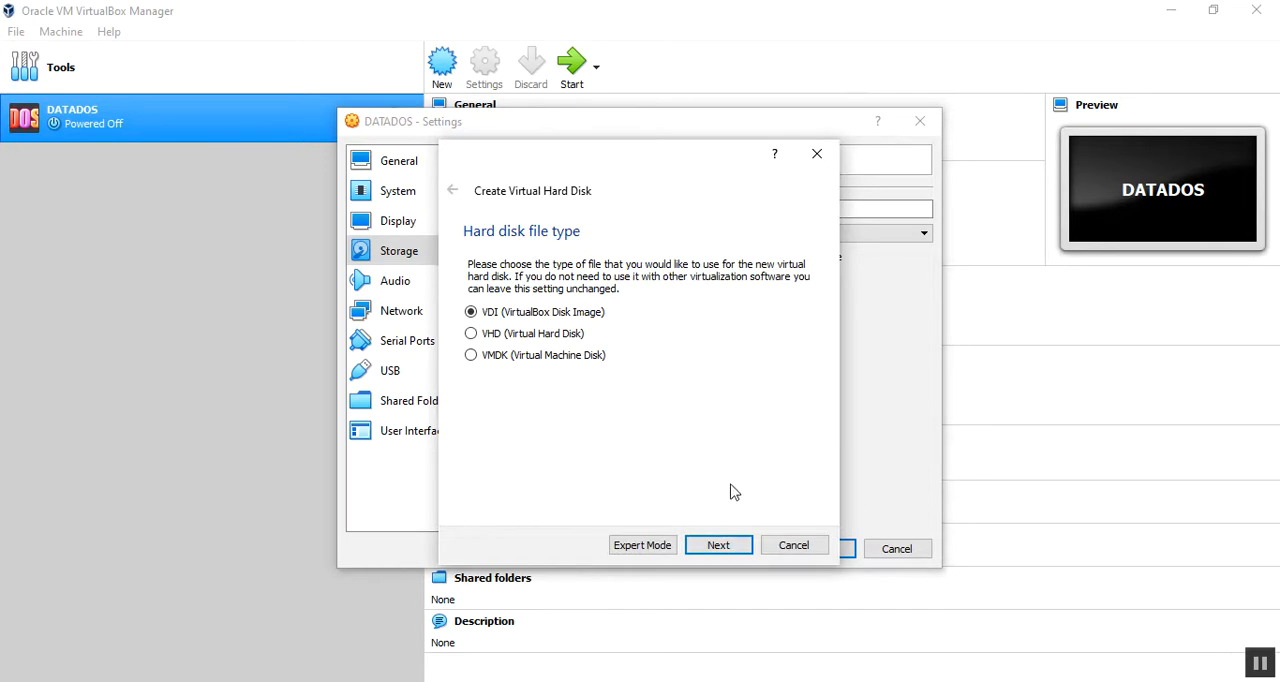
left_click(724, 548)
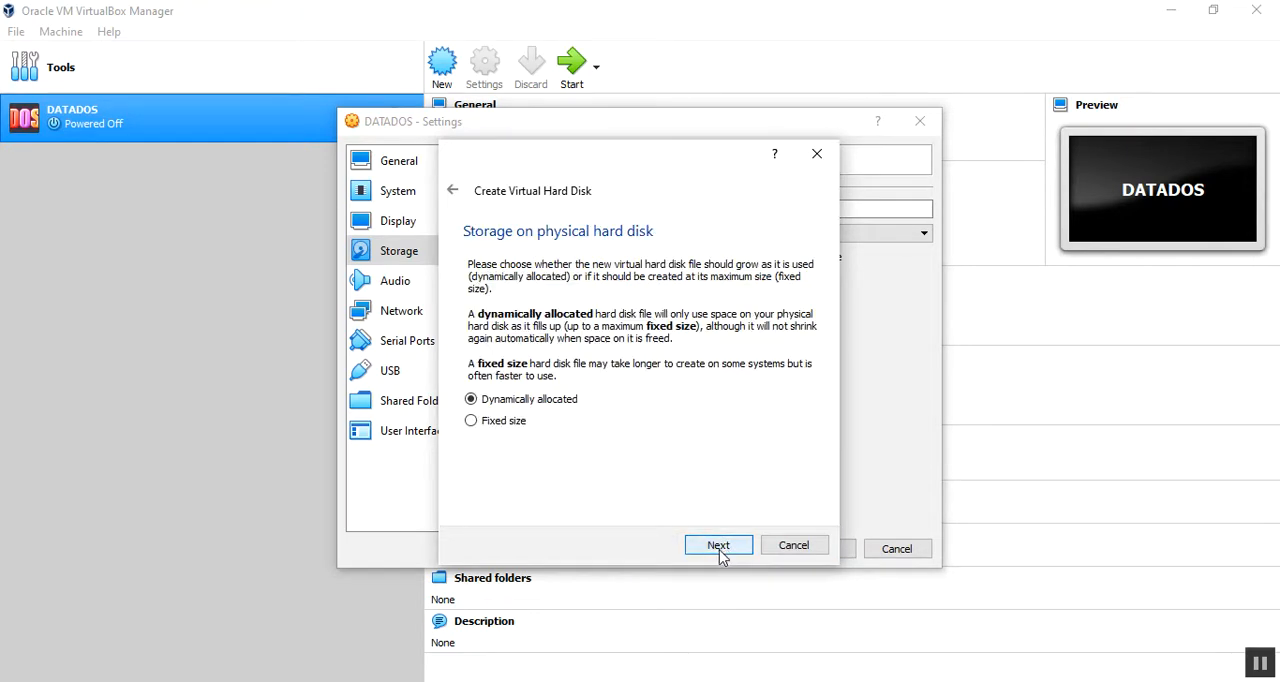
left_click(719, 547)
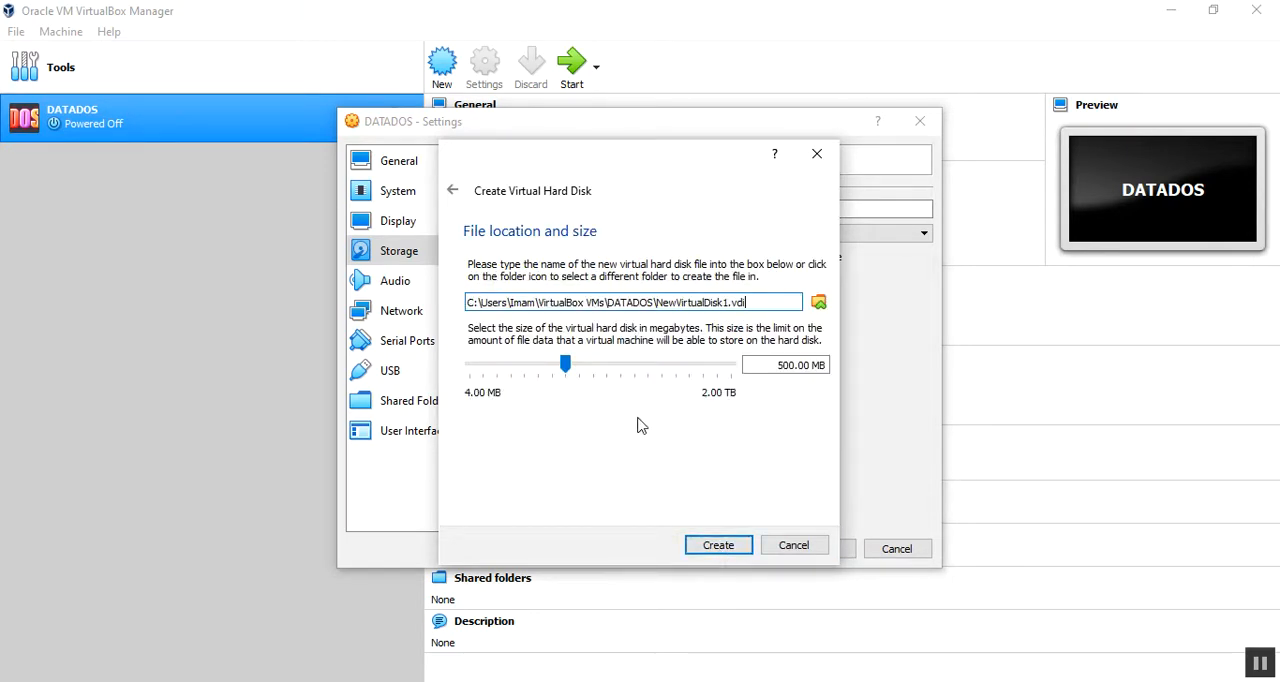
left_click_drag(571, 378, 530, 366)
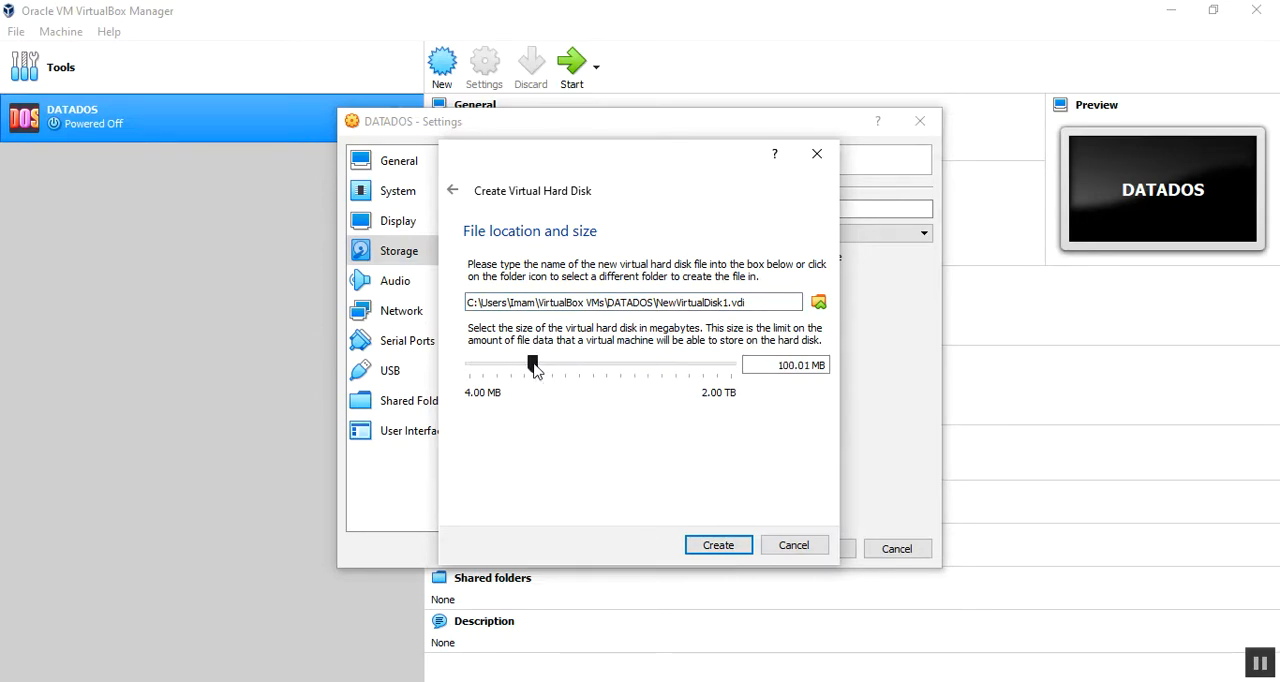
left_click(810, 365)
key("BackSpace")
left_click(720, 545)
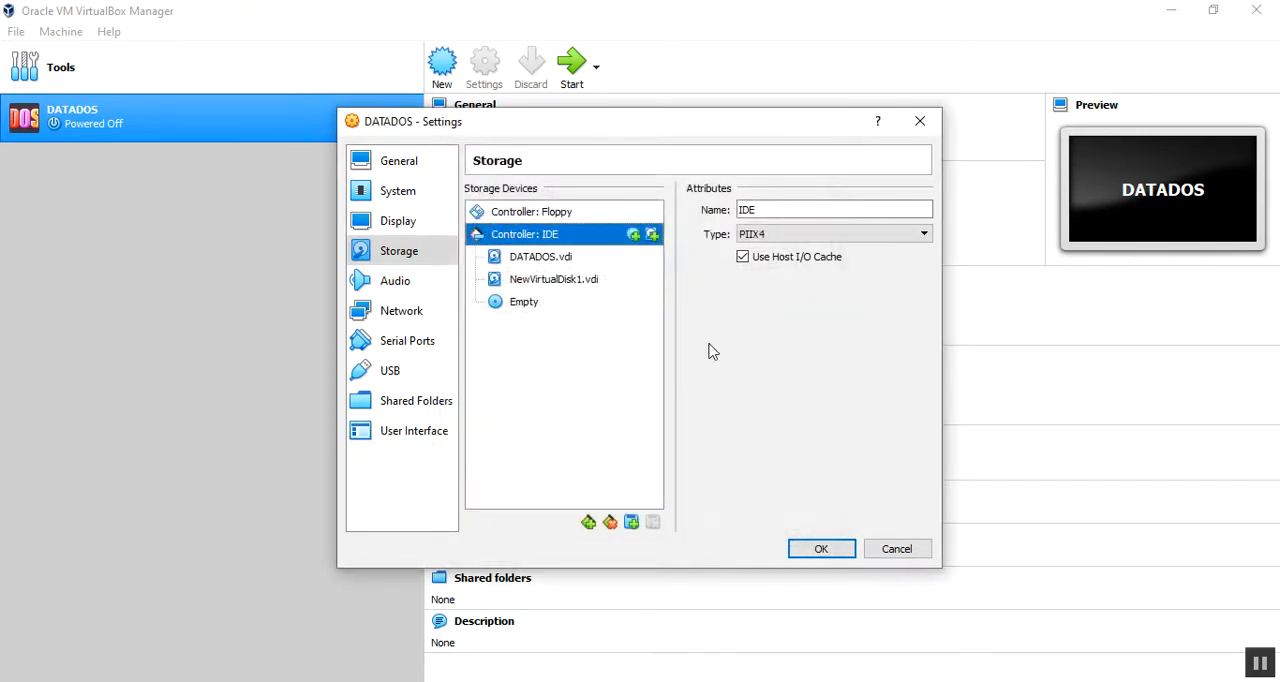
Step: Check the attributes of the added NewVirtualDisk1.vdi and save the machine's settings
left_click(540, 285)
right_click(540, 289)
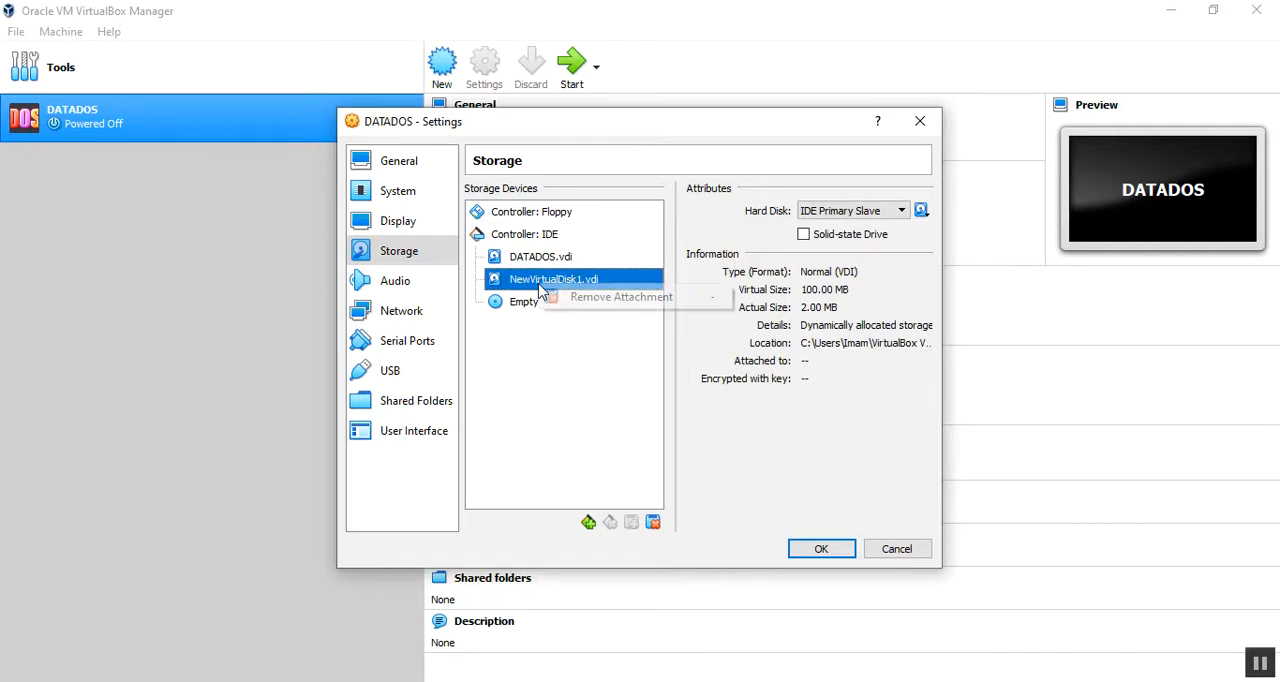
left_click(519, 288)
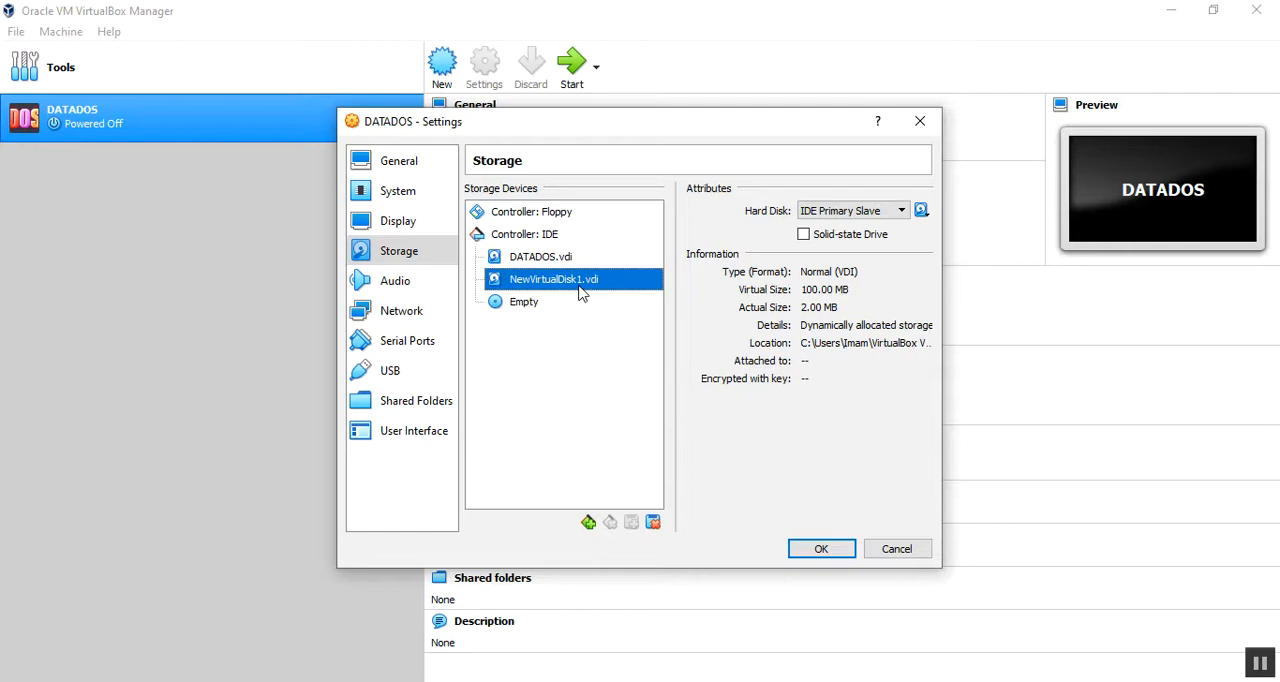
left_click(840, 553)
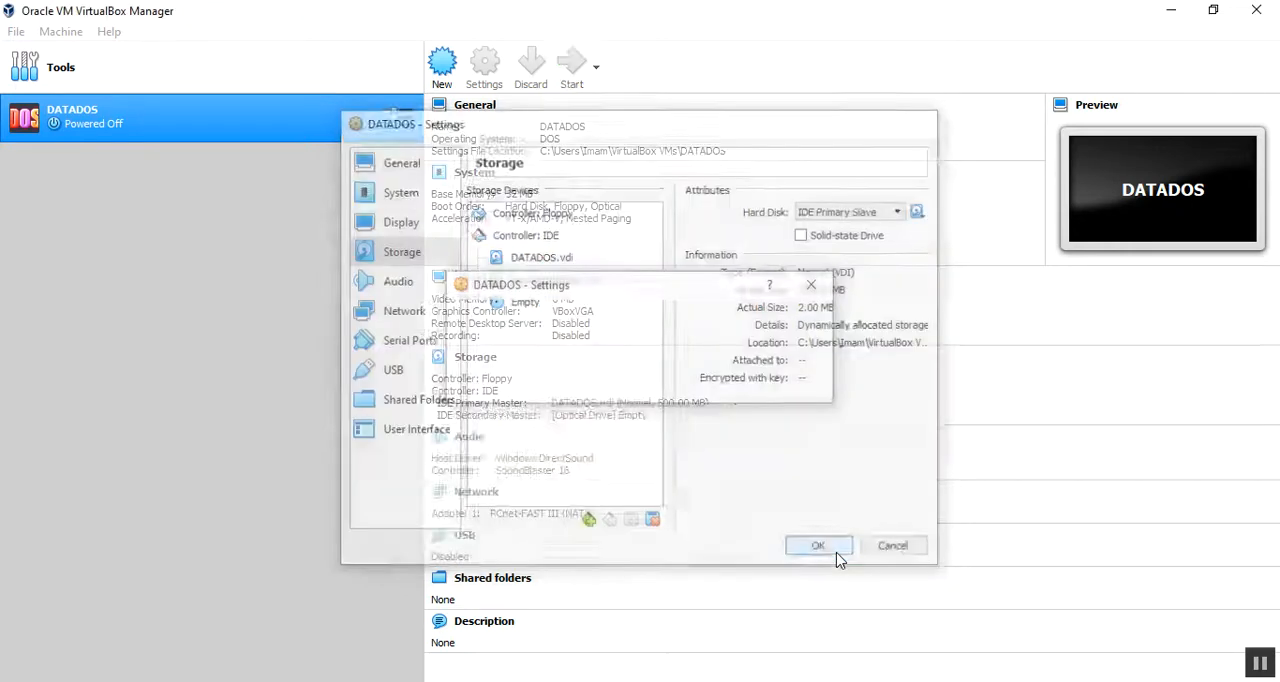
Step: Start the DATADOS virtual machine, dismiss the keyboard capture notice and change to the dos directory
left_click(574, 66)
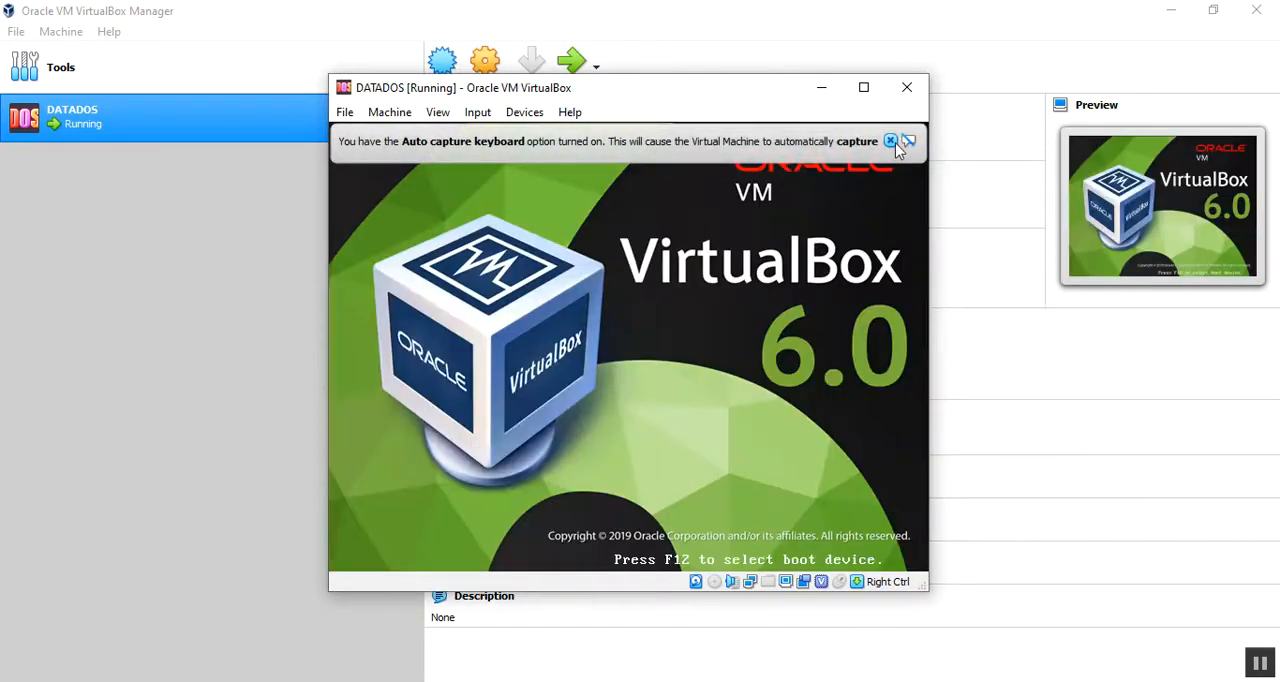
left_click(891, 141)
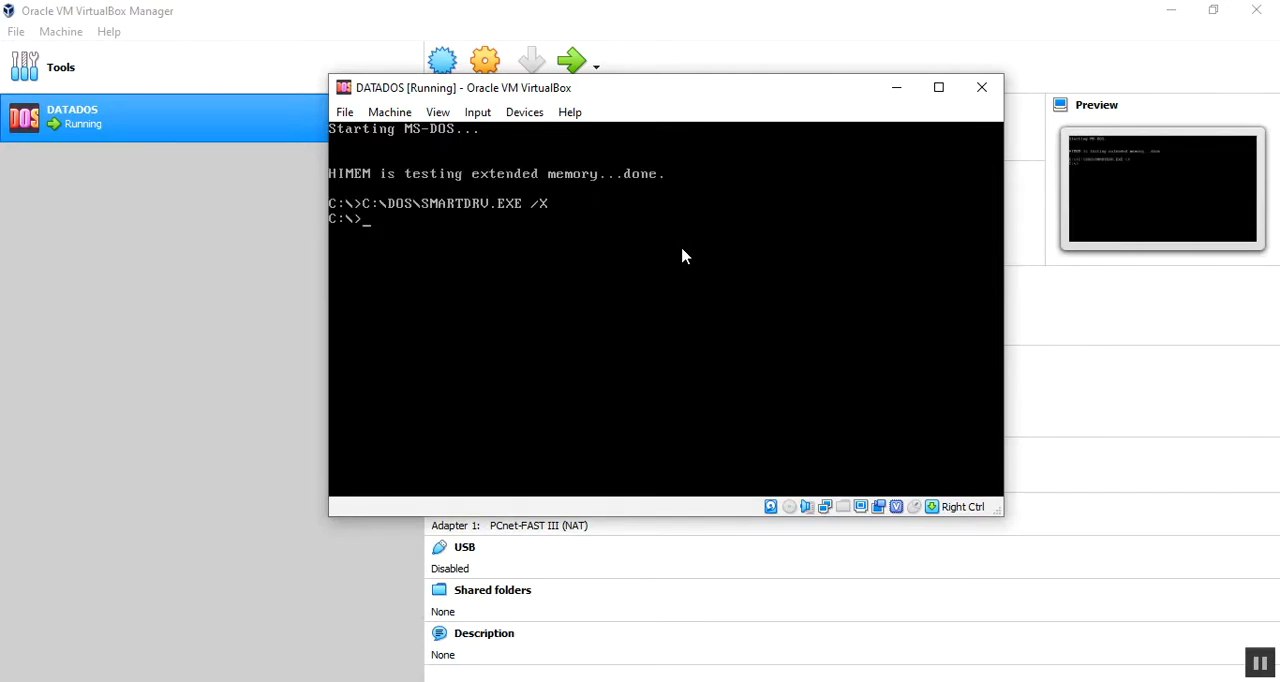
type("cd dos")
key("Return")
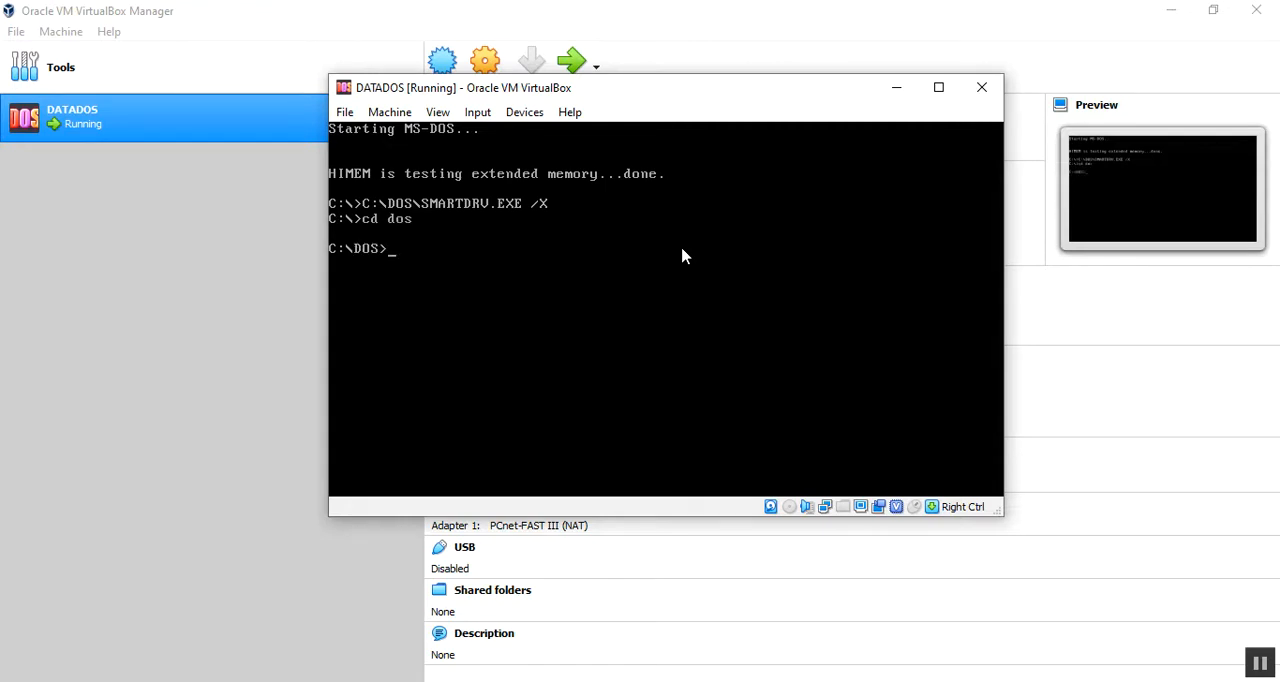
Step: List the EXE files of the DOS directory with dir *.exe/w and look up the partitioning tool with dir fdisk
type("dir *.exe/w")
key("Return")
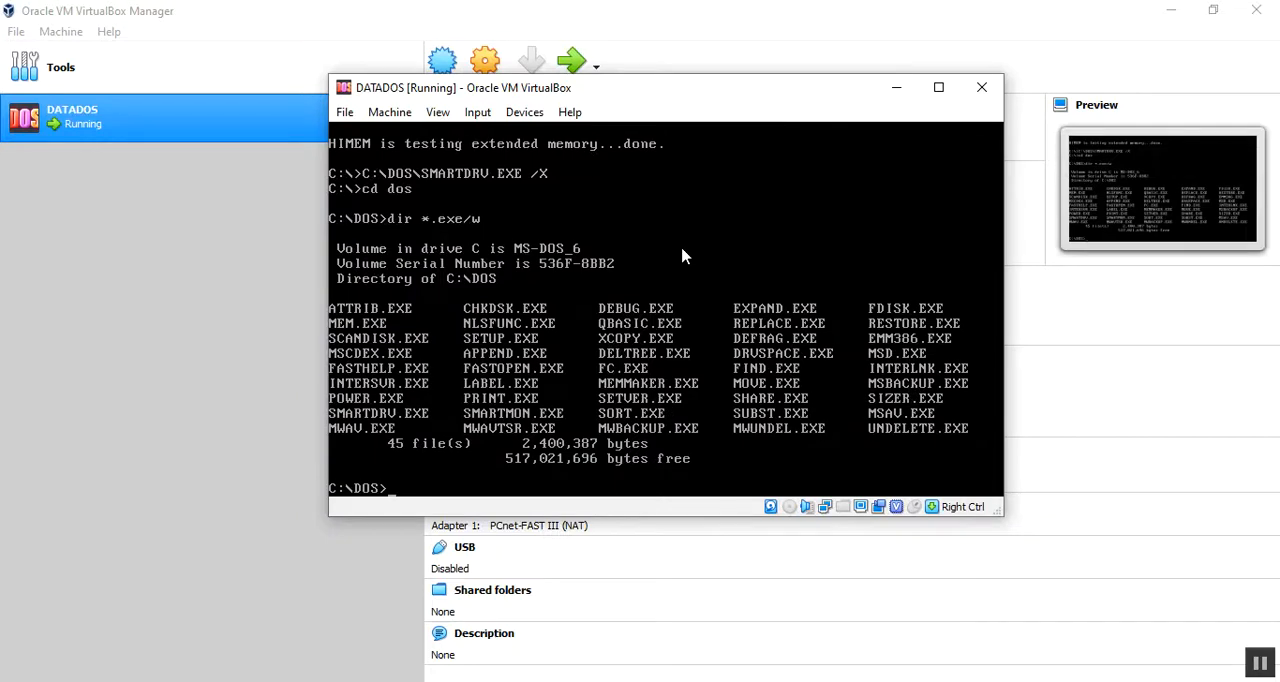
Step: Run fdisk and change the current fixed disk drive to disk 2
type("dir fdisk")
key("Return")
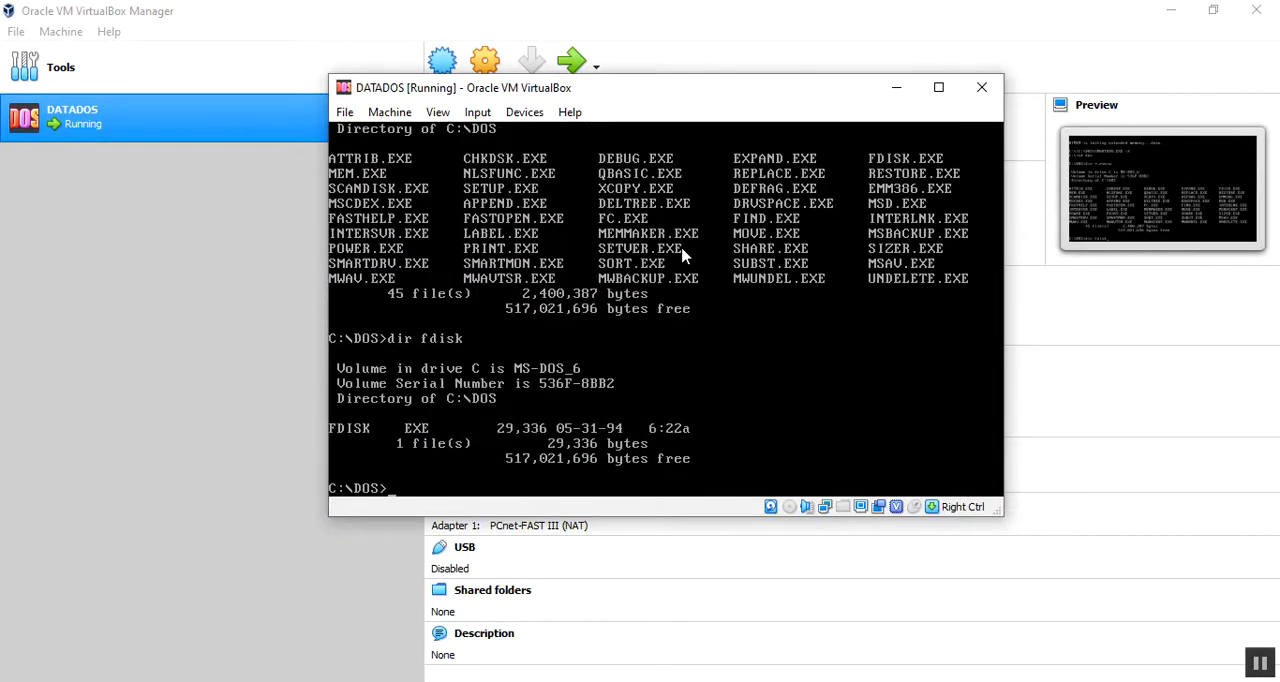
type("fdisk")
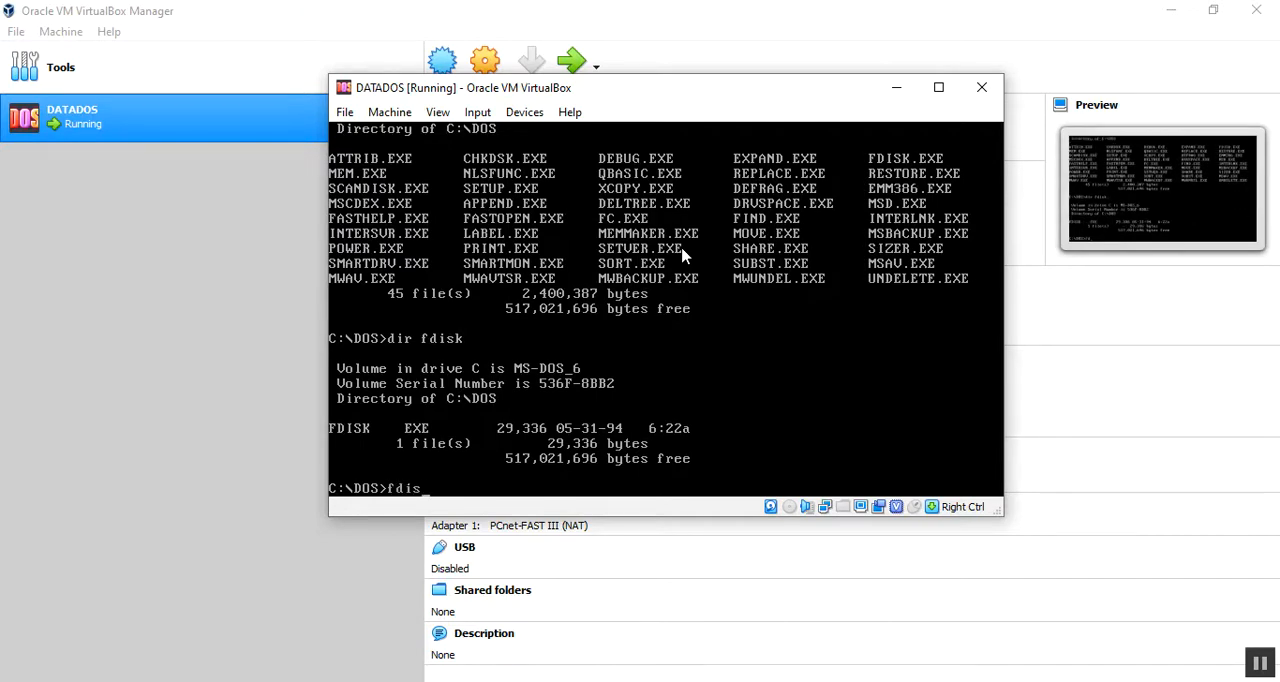
key("Return")
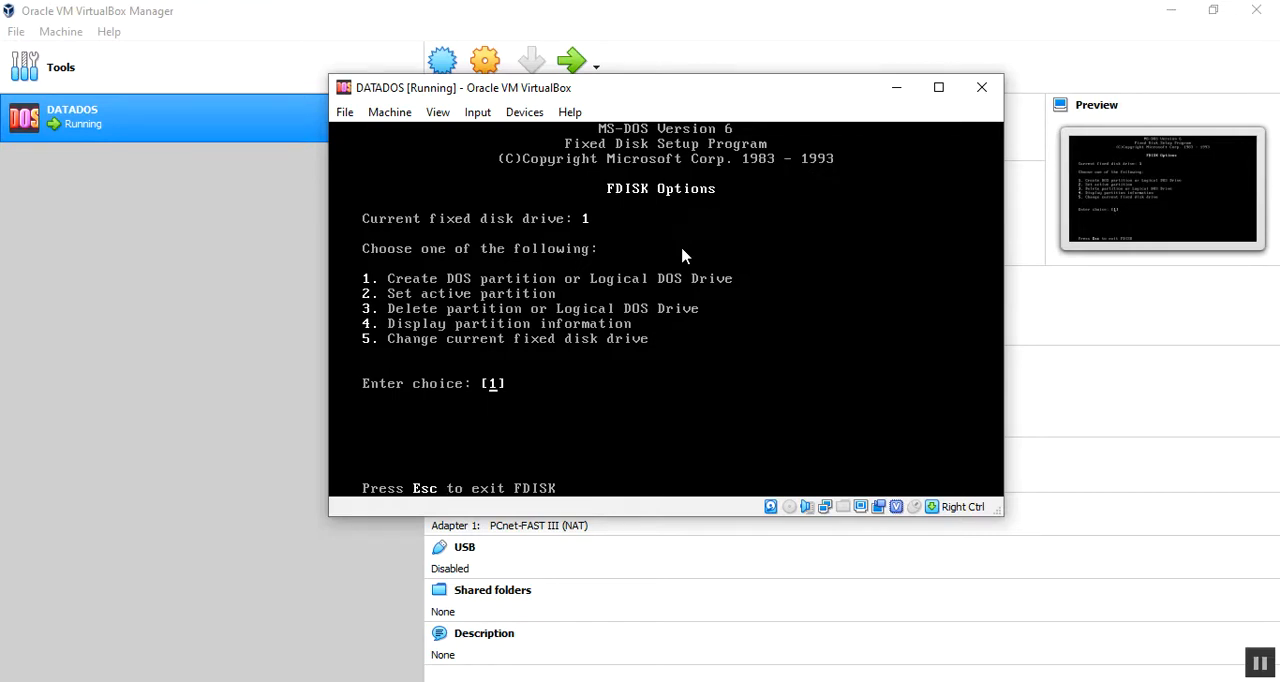
type("5")
key("Return")
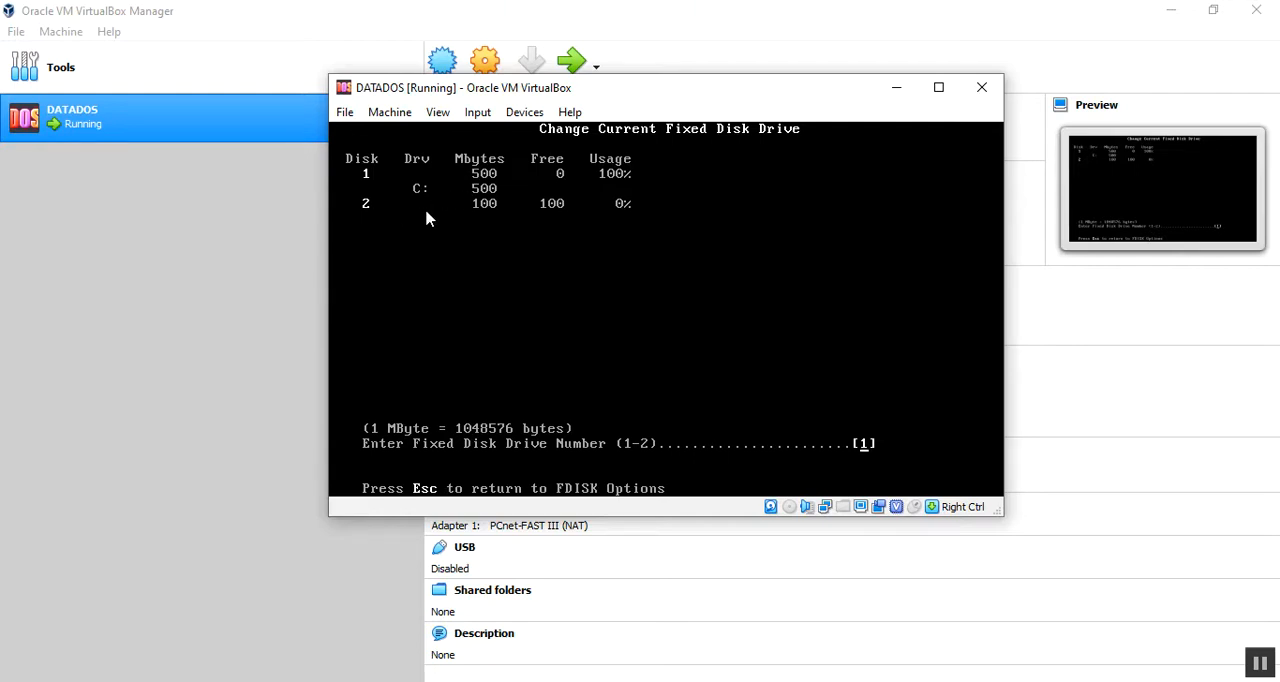
type("2")
key("Return")
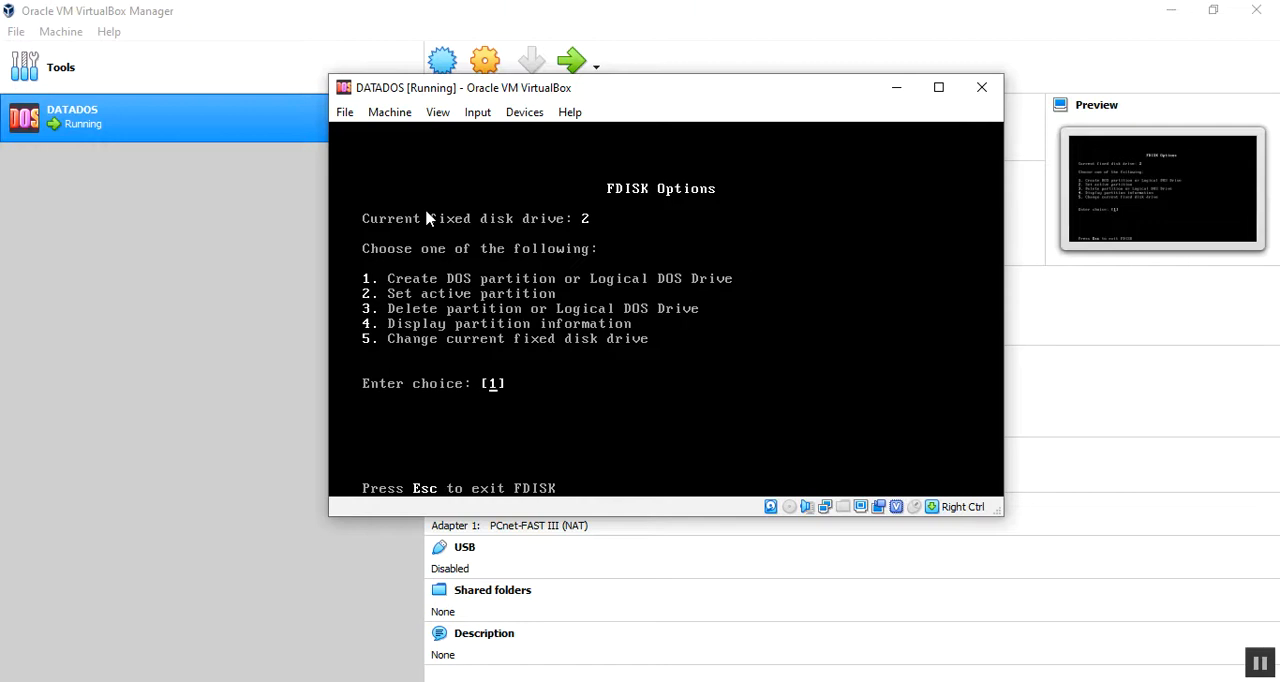
Step: Create an extended DOS partition of 99 Mbytes on disk 2 and return to the FDISK options without defining a logical drive
key("Return")
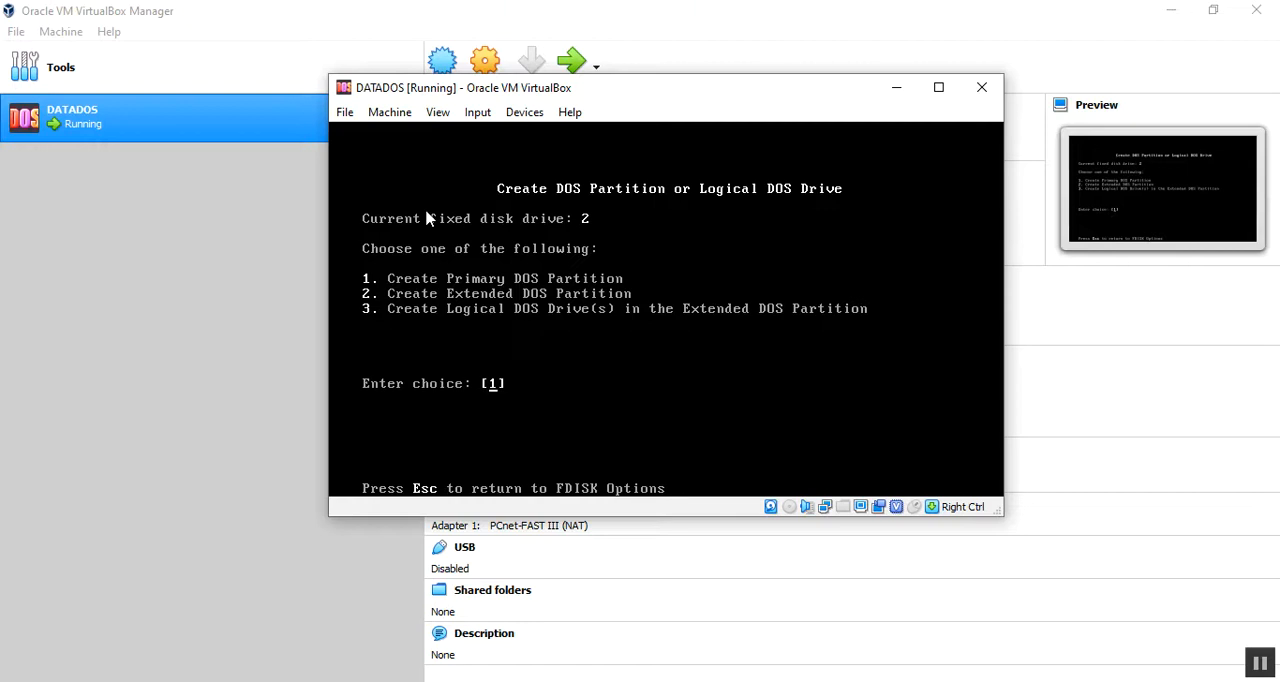
type("2")
key("Return")
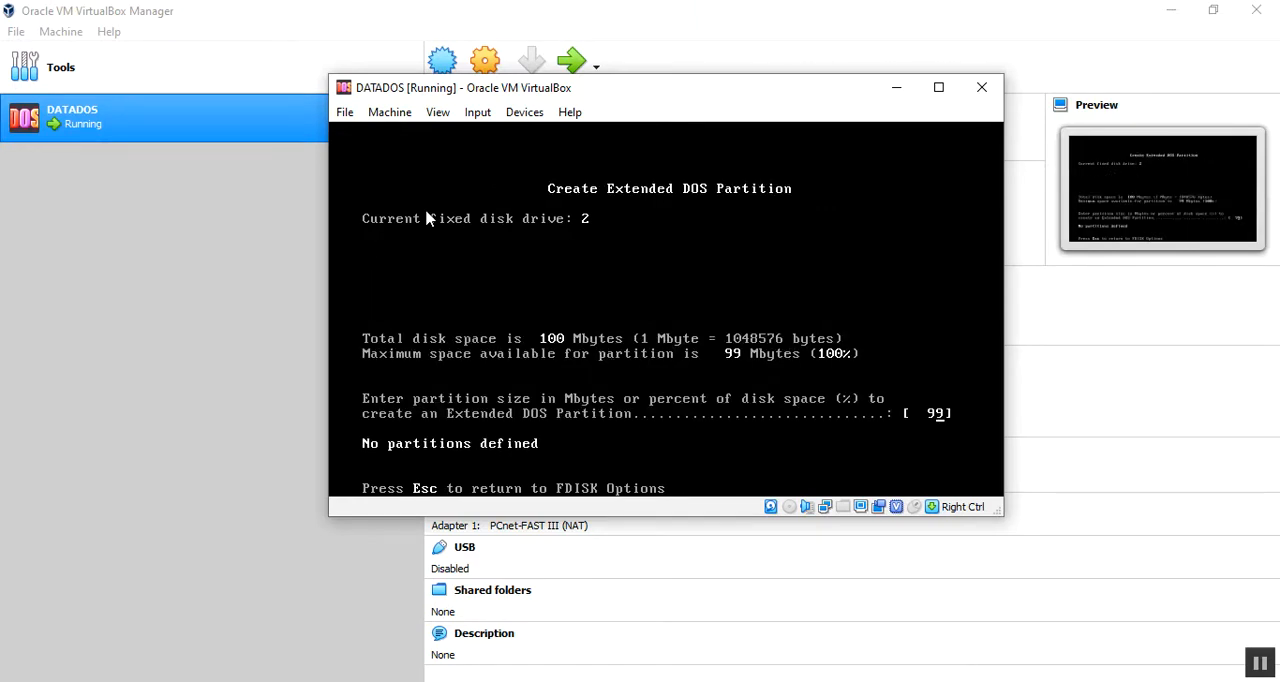
key("Return")
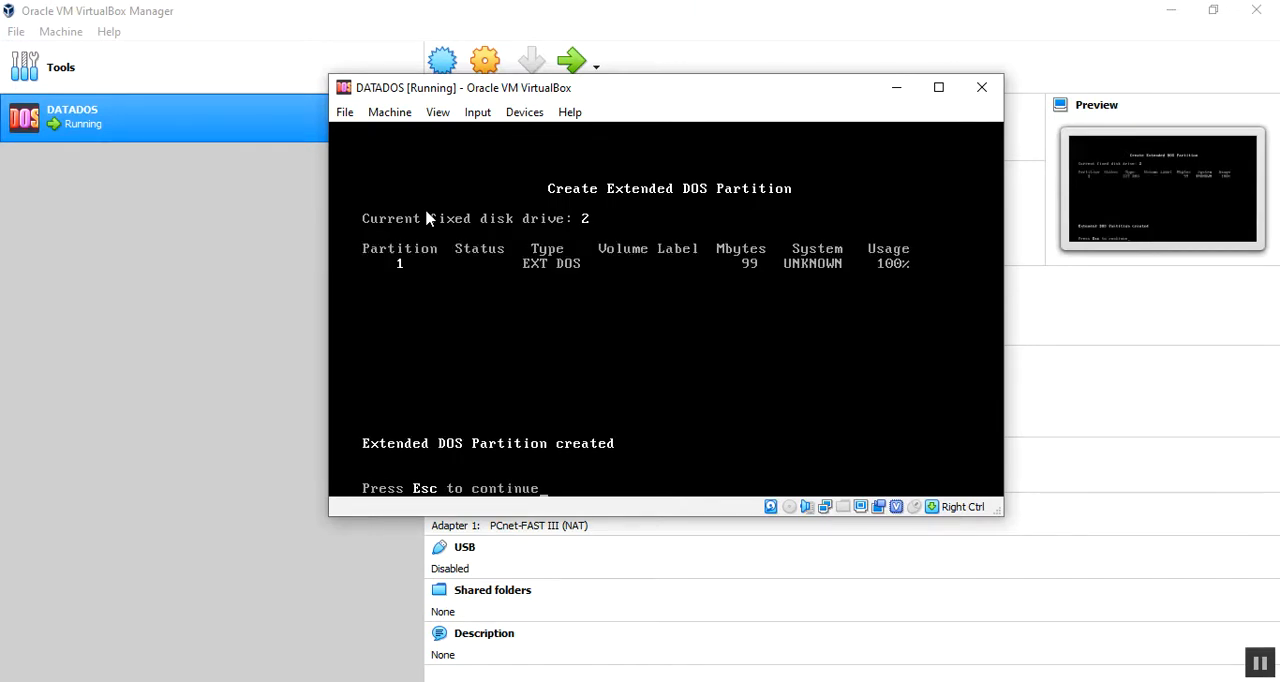
key("Escape")
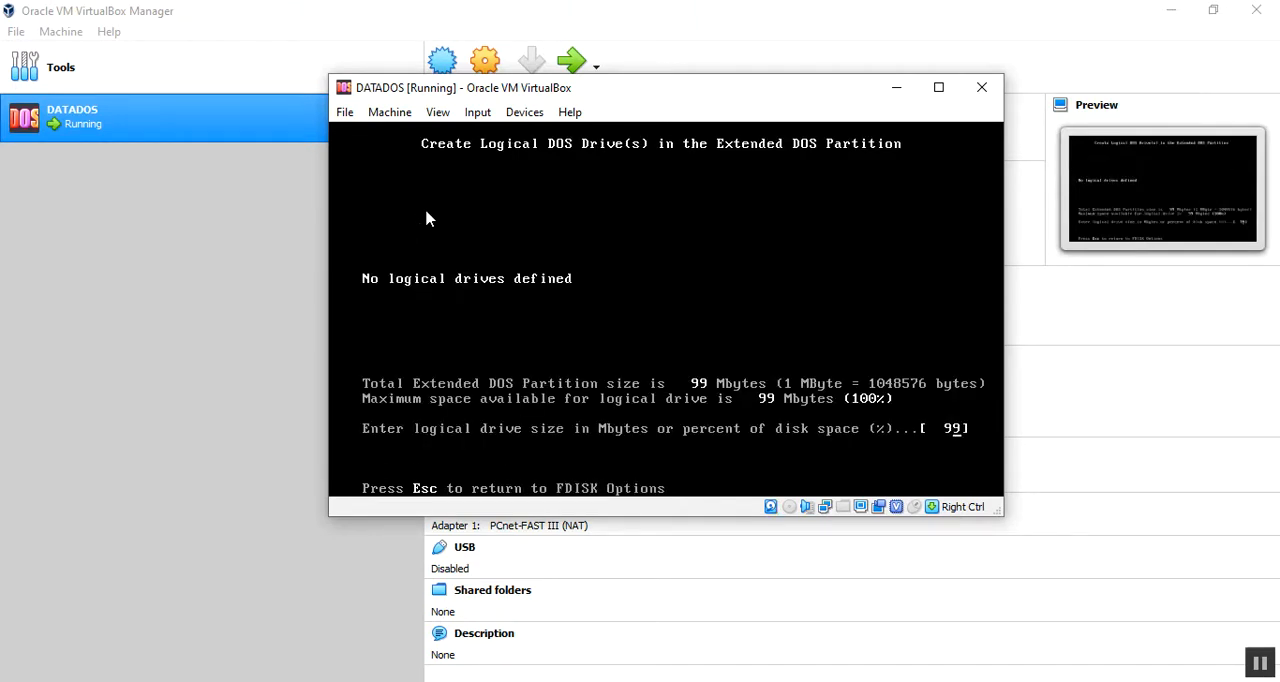
key("Escape")
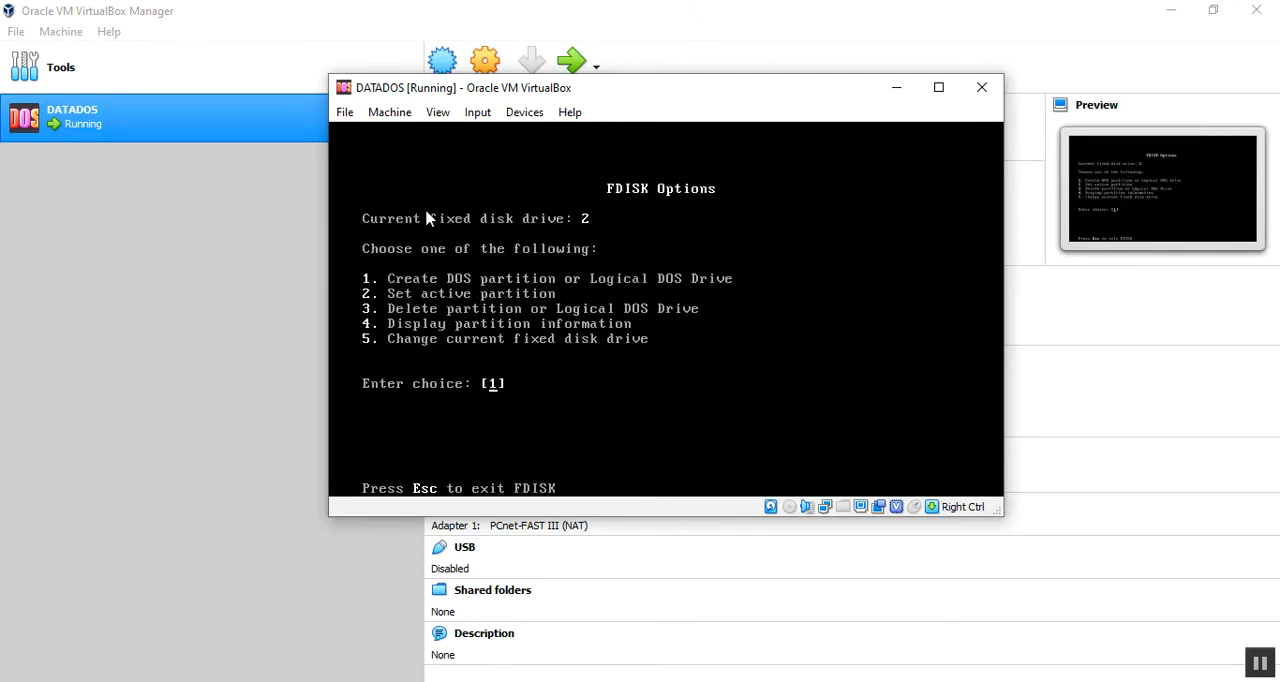
Step: Try to create an extended DOS partition on disk 2 again and return to the FDISK options
key("Return")
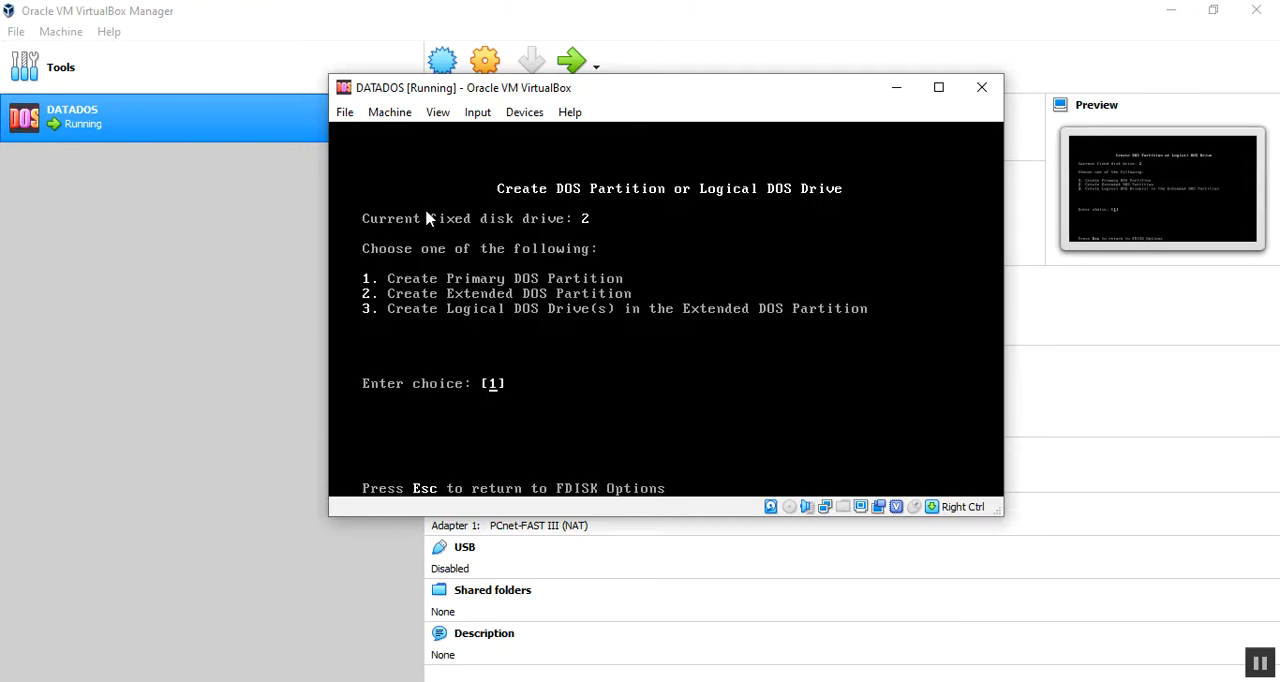
type("2")
key("Return")
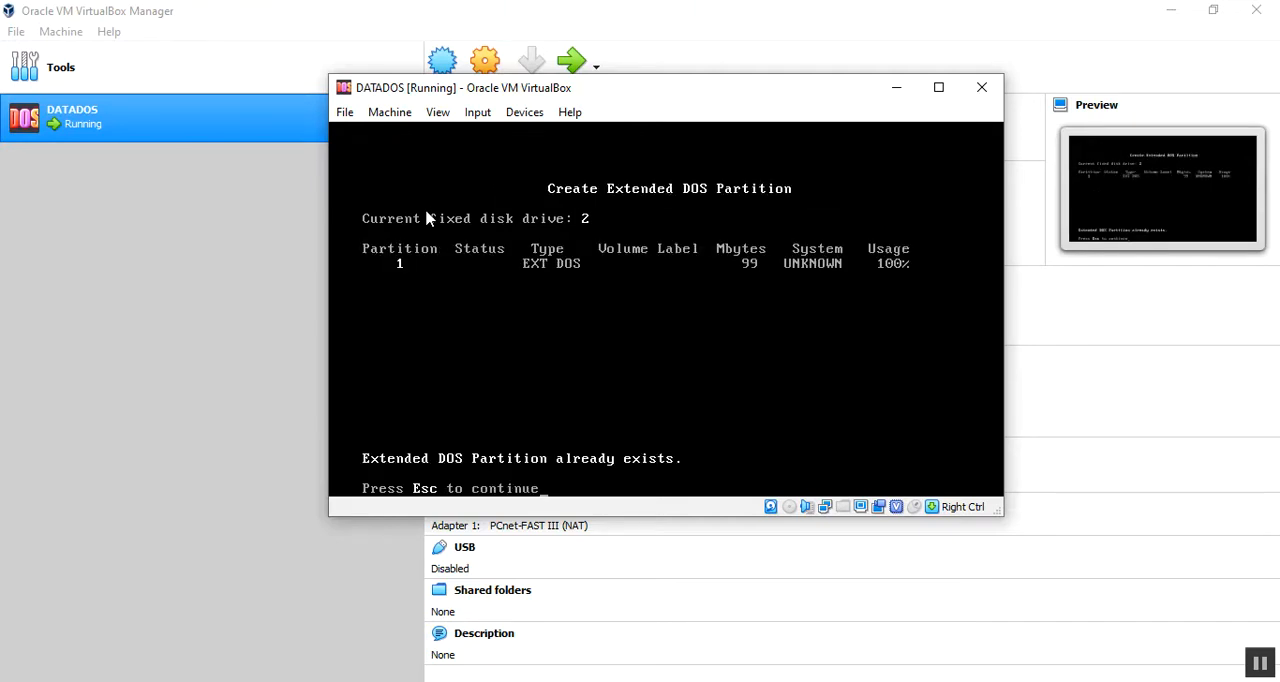
key("Escape")
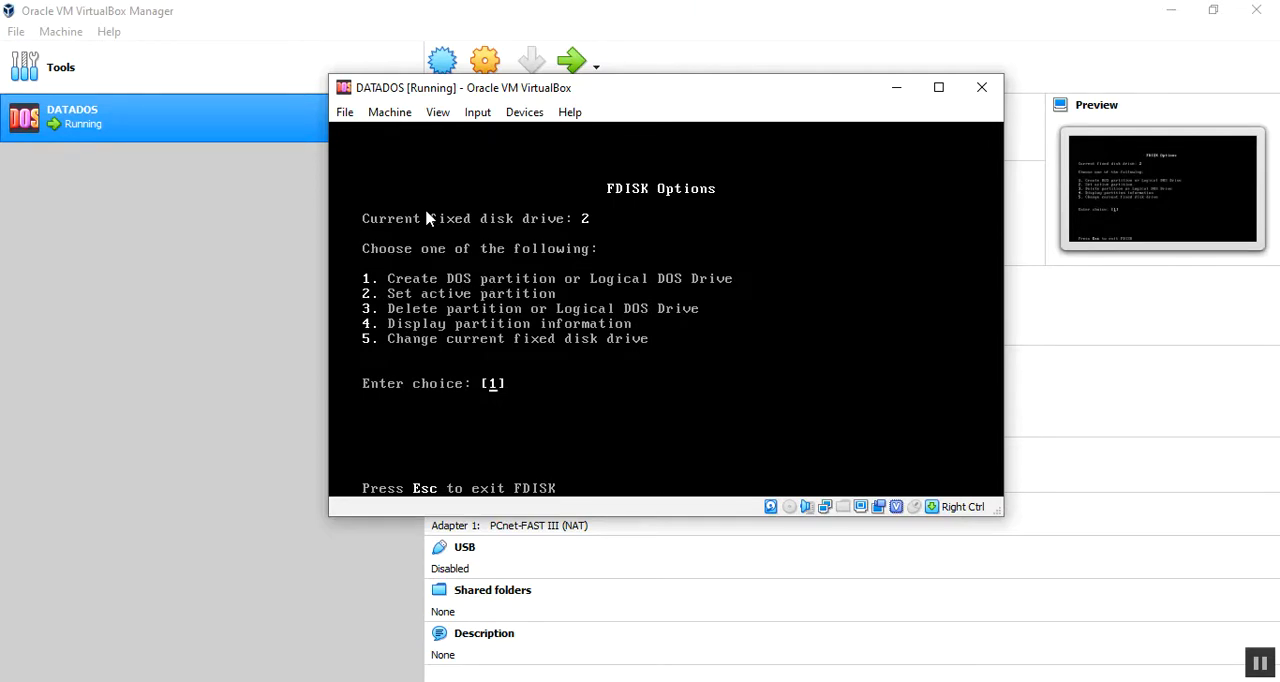
Step: Display the partition information of disk 2, exit FDISK and restart the system
type("4")
key("Return")
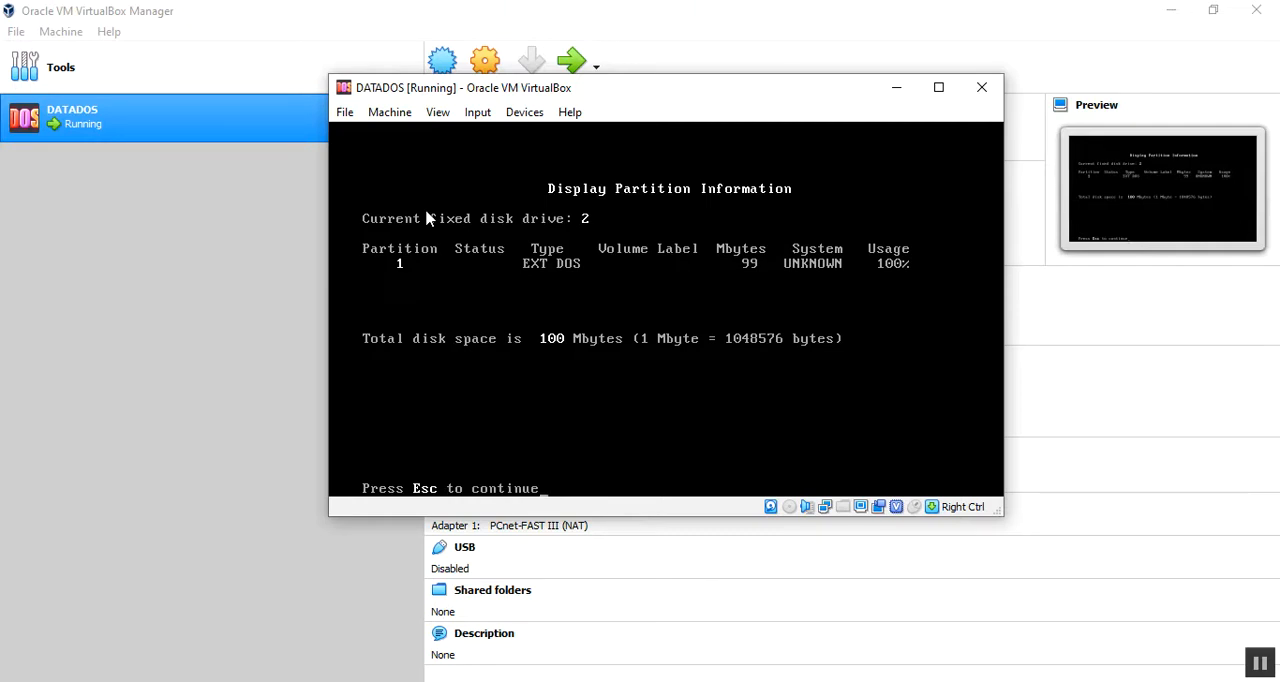
key("Escape")
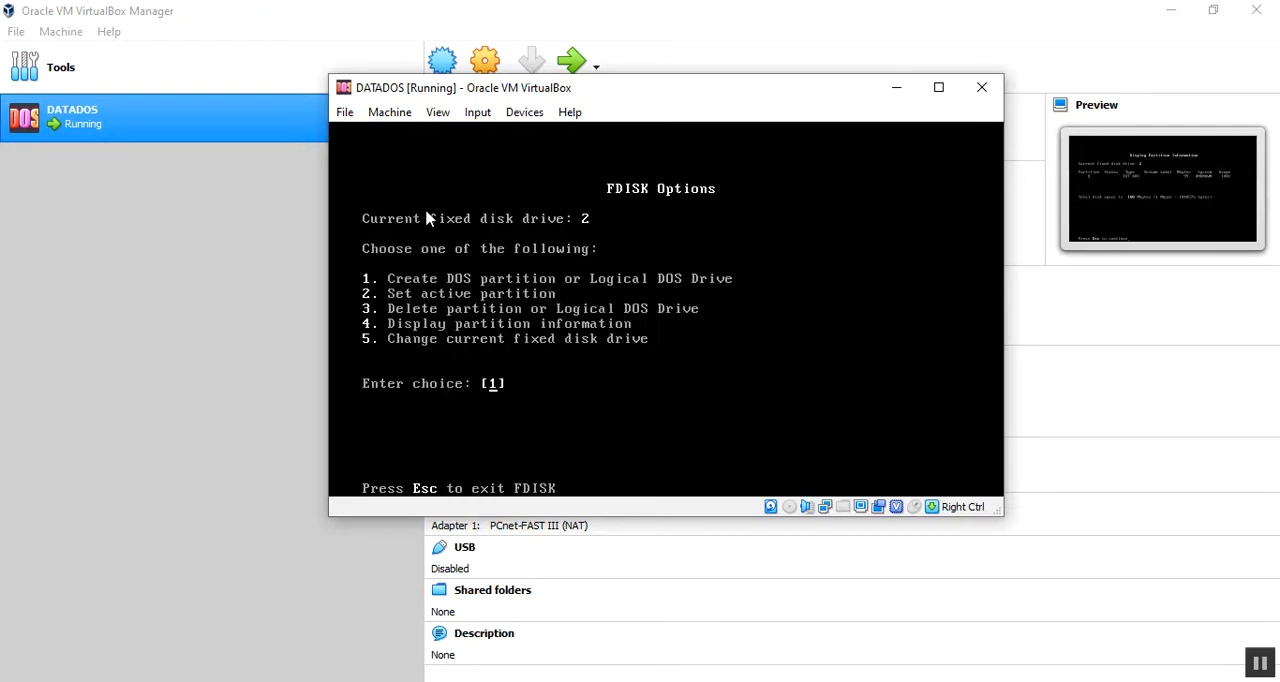
key("Escape")
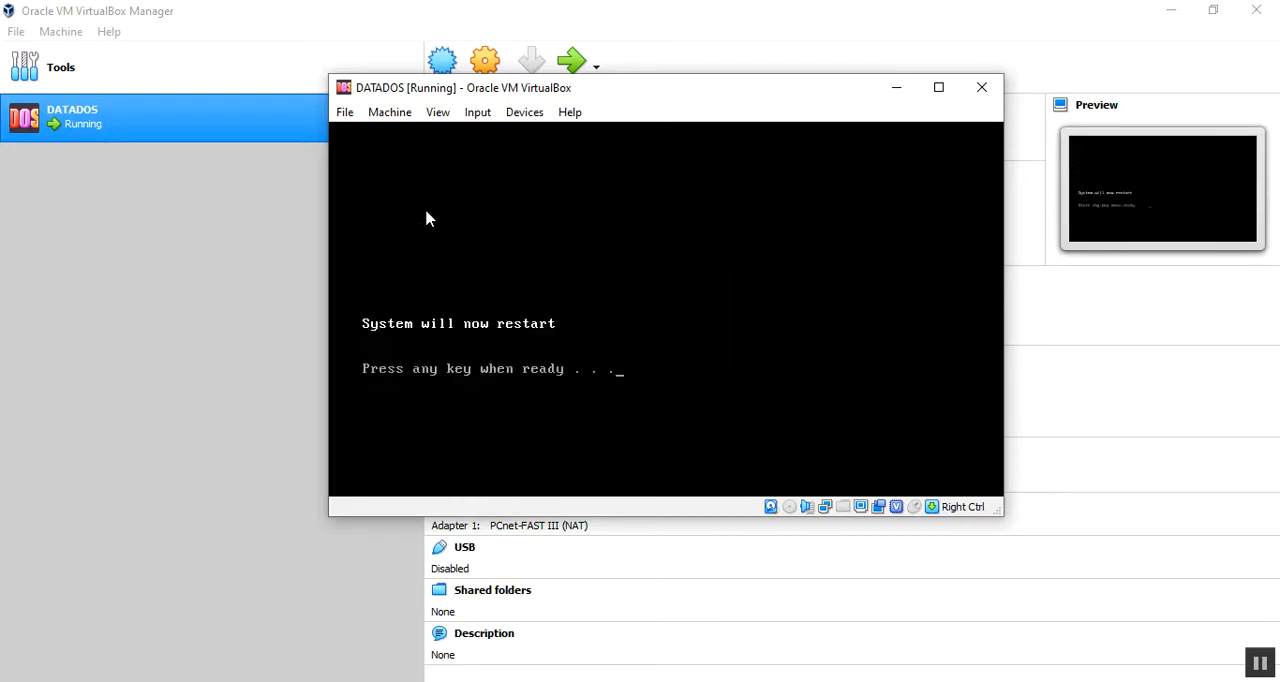
key("Return")
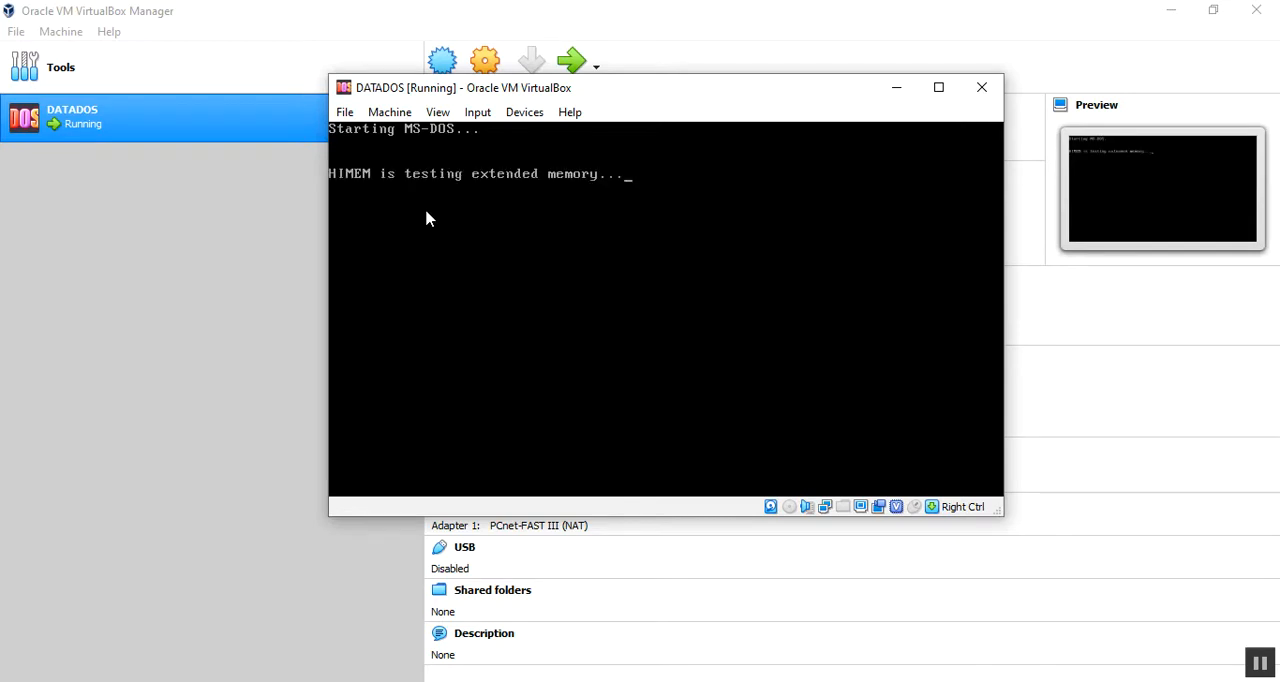
Step: Try to switch from drive C to drive D at the DOS prompt
type("D;")
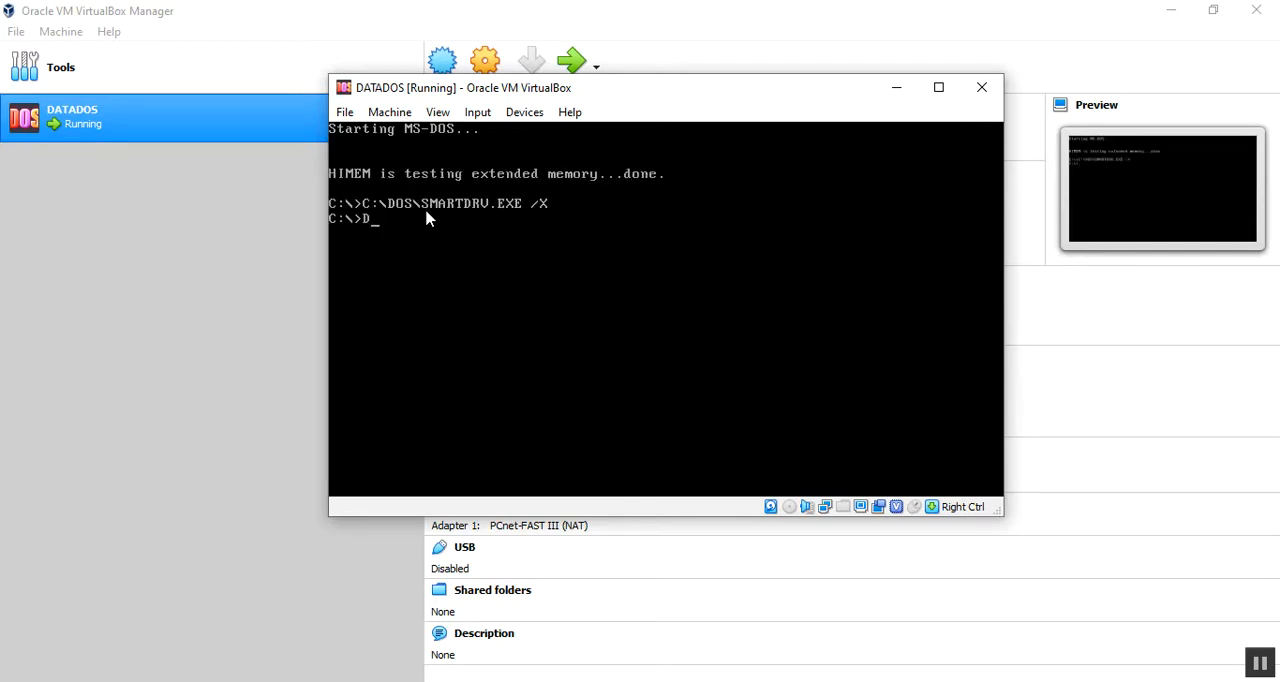
key("Return")
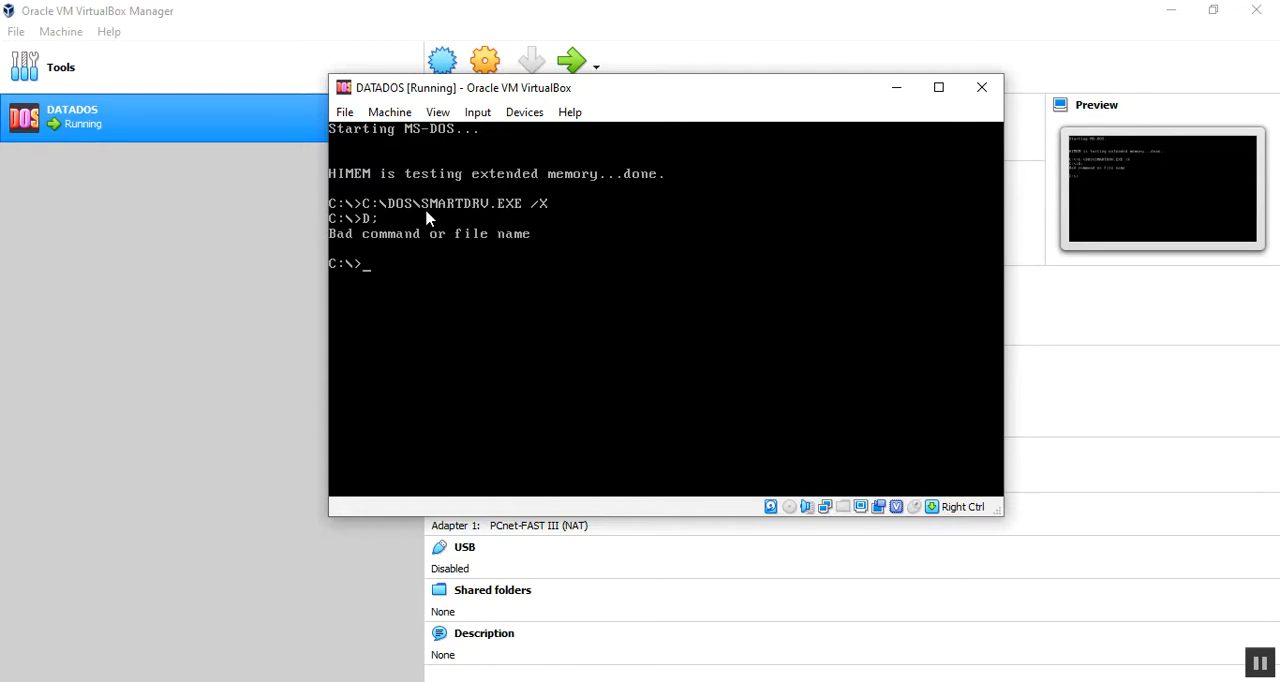
type("d:")
key("Return")
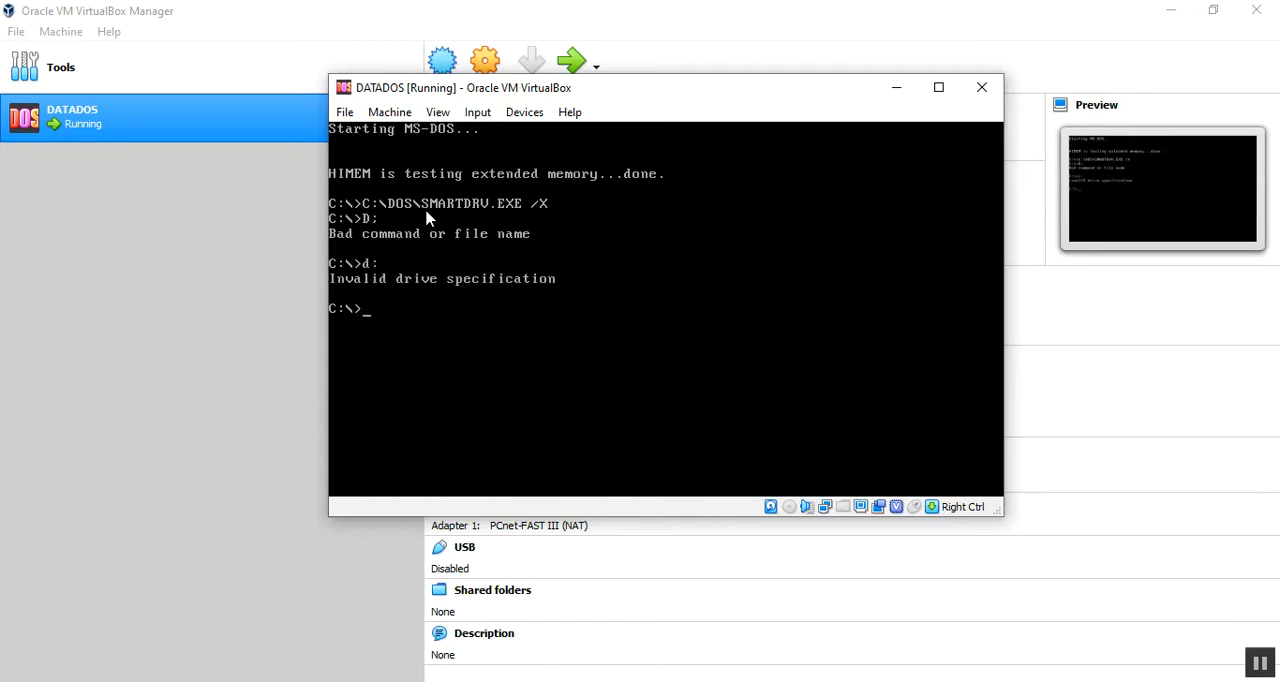
type("di")
key("BackSpace")
key("BackSpace")
key("BackSpace")
type("fo")
key("BackSpace")
key("BackSpace")
type("dir/")
key("BackSpace")
key("BackSpace")
key("BackSpace")
Step: Run fdisk and change the current fixed disk drive to disk 2
type("fdisk")
key("Return")
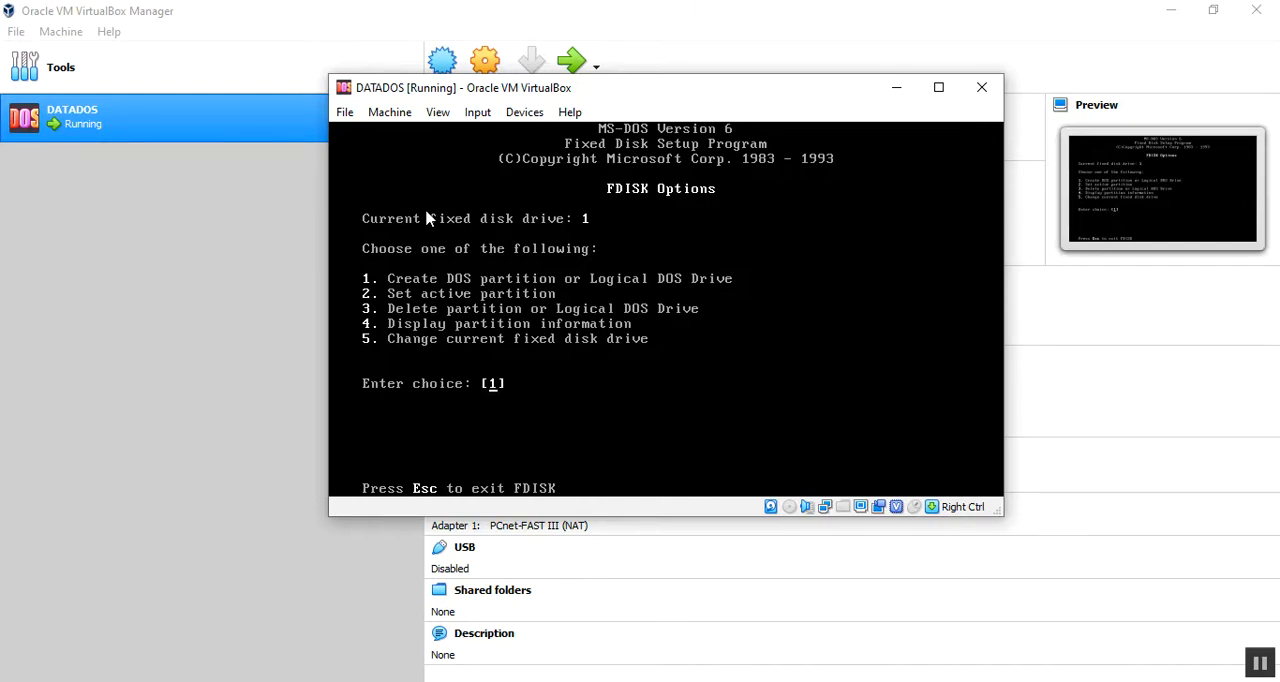
type("5")
key("Return")
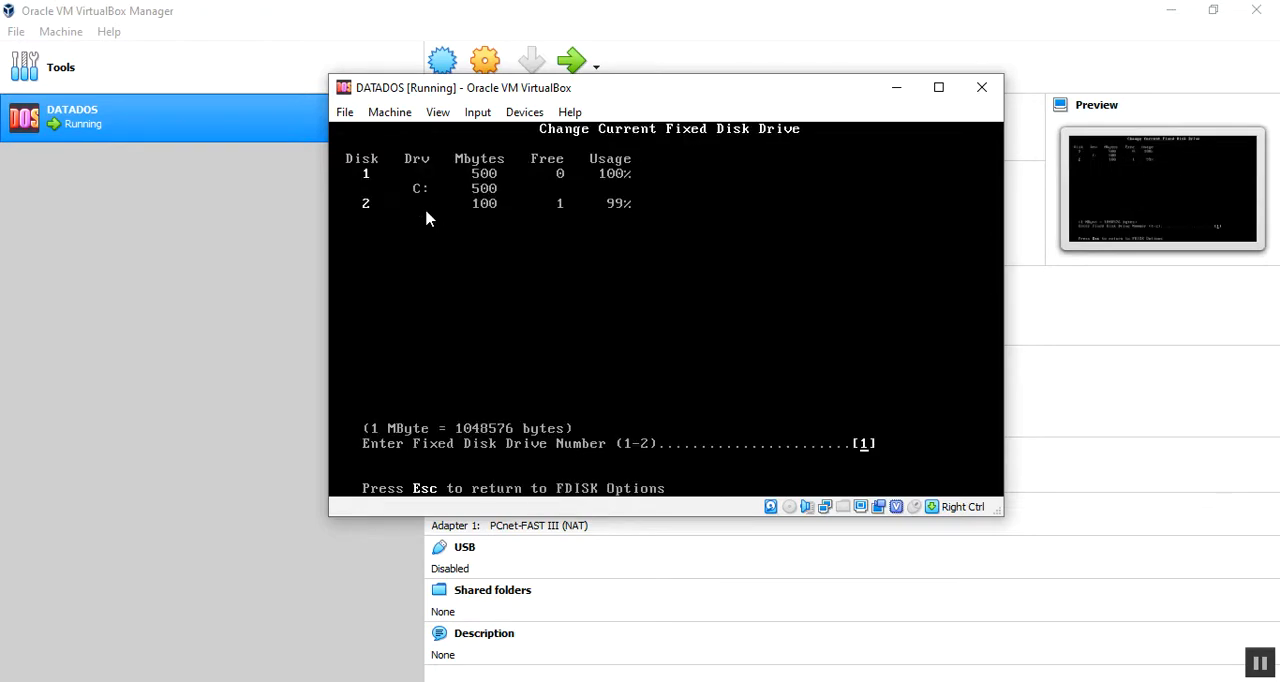
type("2")
key("Return")
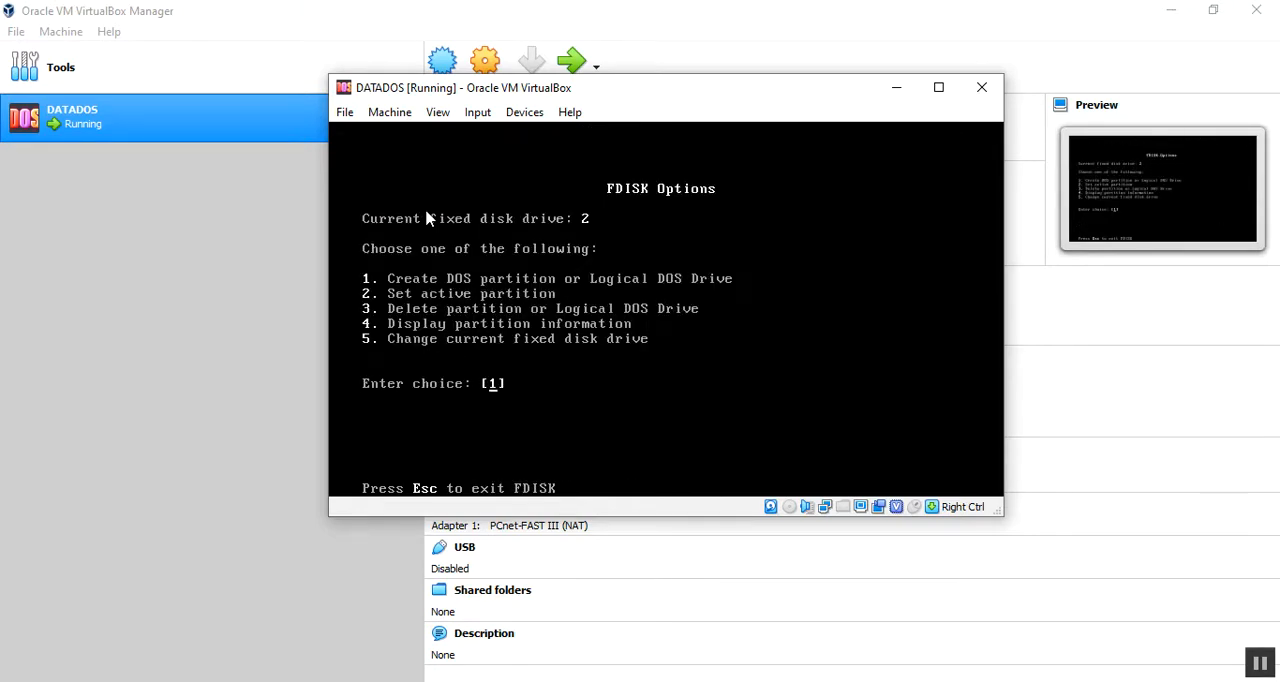
Step: Create a primary DOS partition on disk 2 using the maximum available size and return to the FDISK options
key("Return")
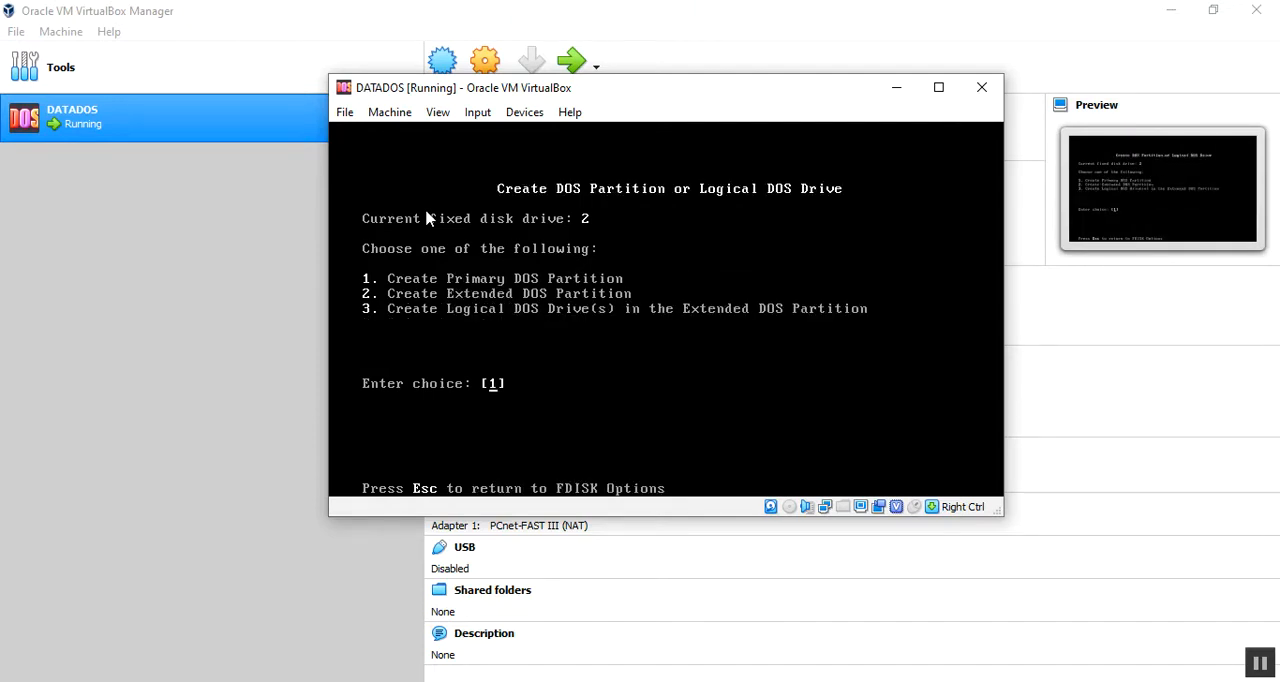
key("Return")
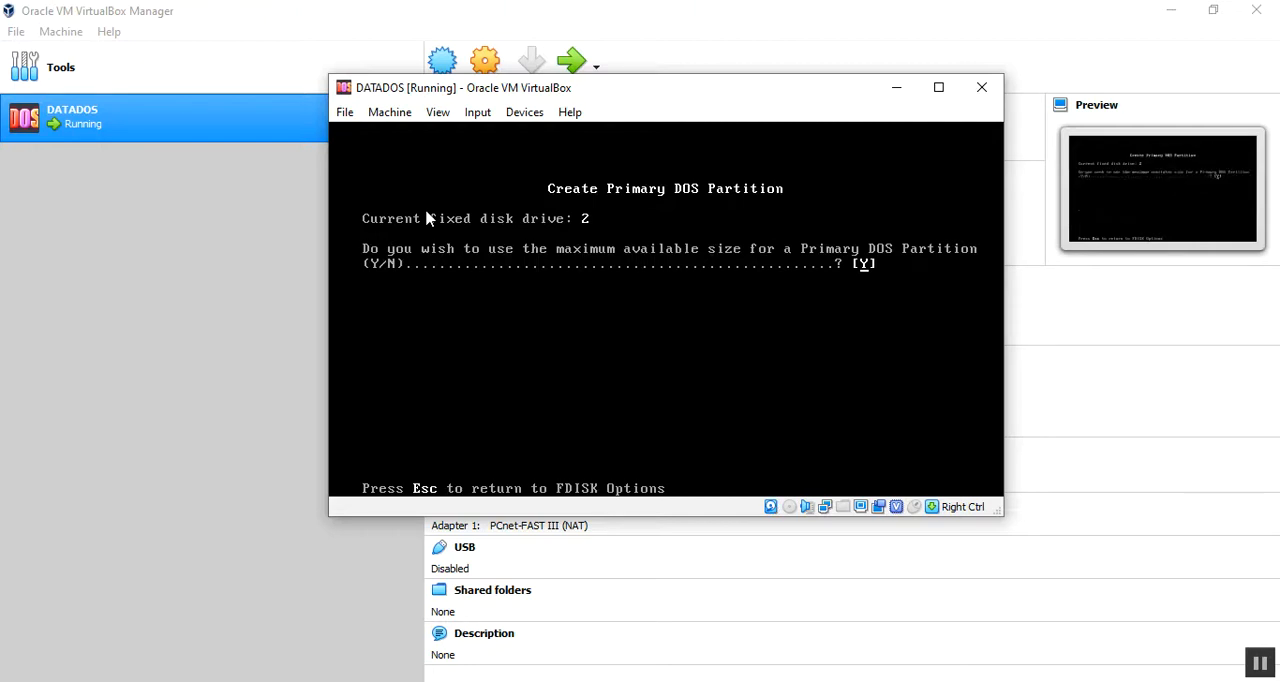
key("Return")
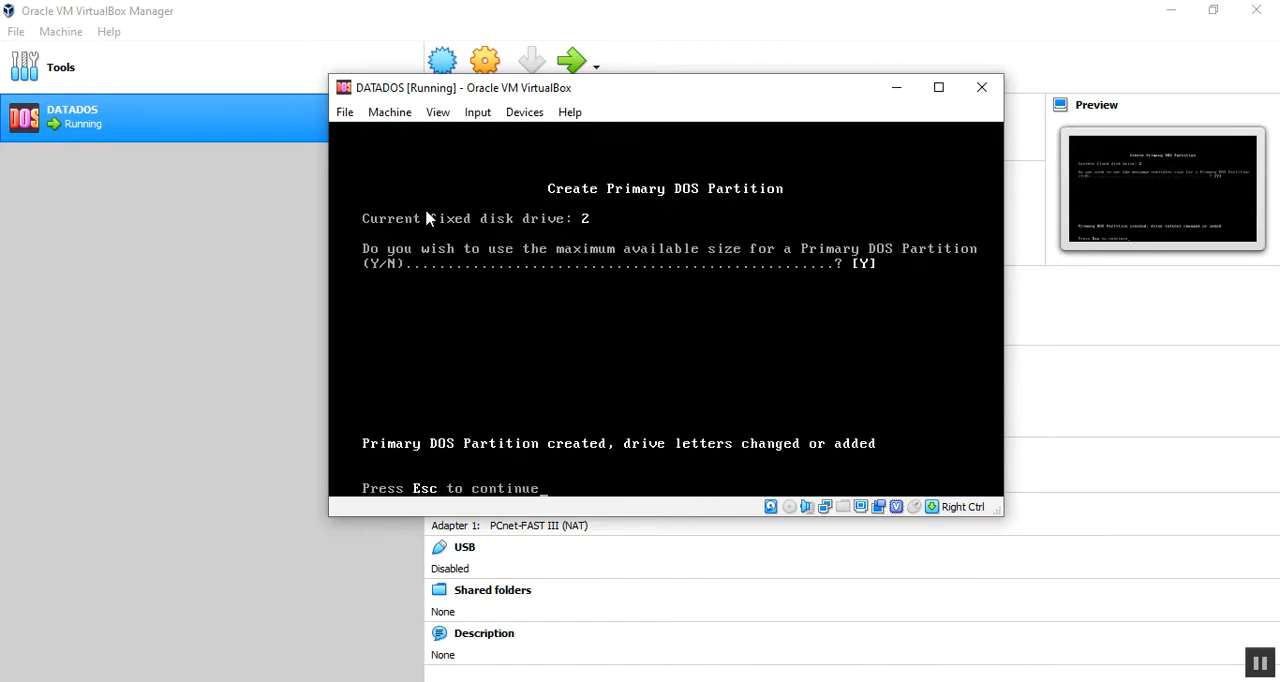
key("Escape")
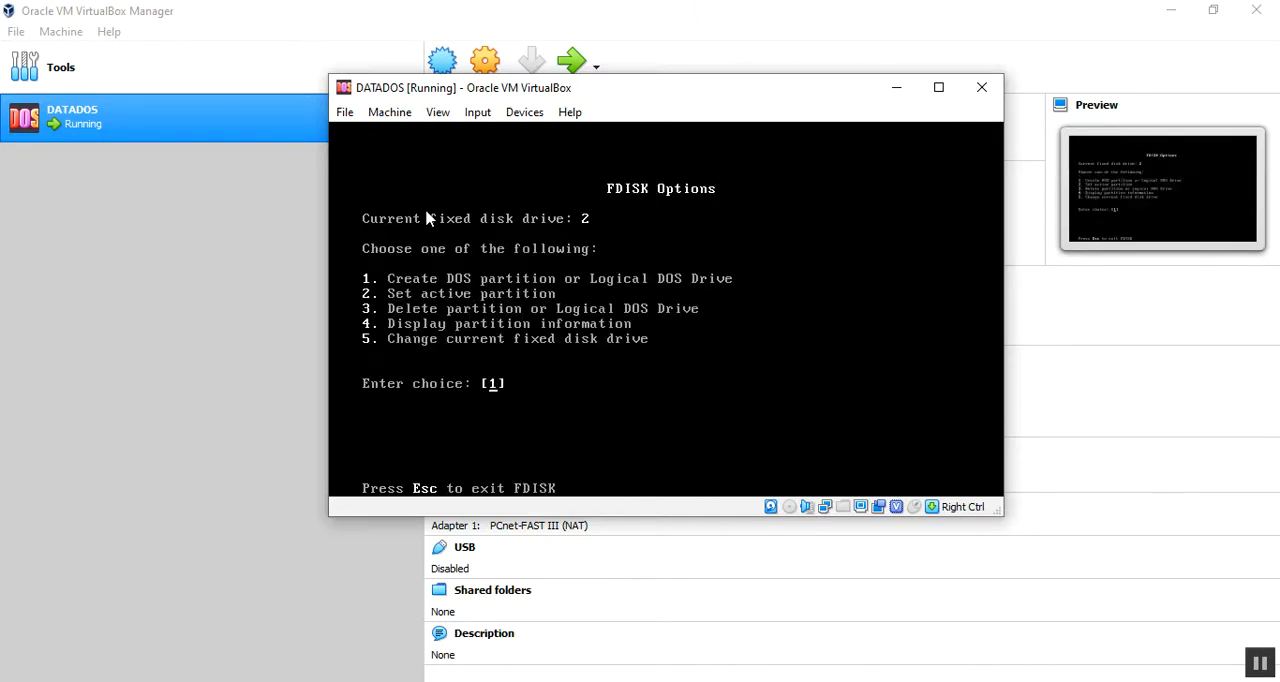
Step: Try to set an active partition on disk 2 and return to the FDISK options
key("Return")
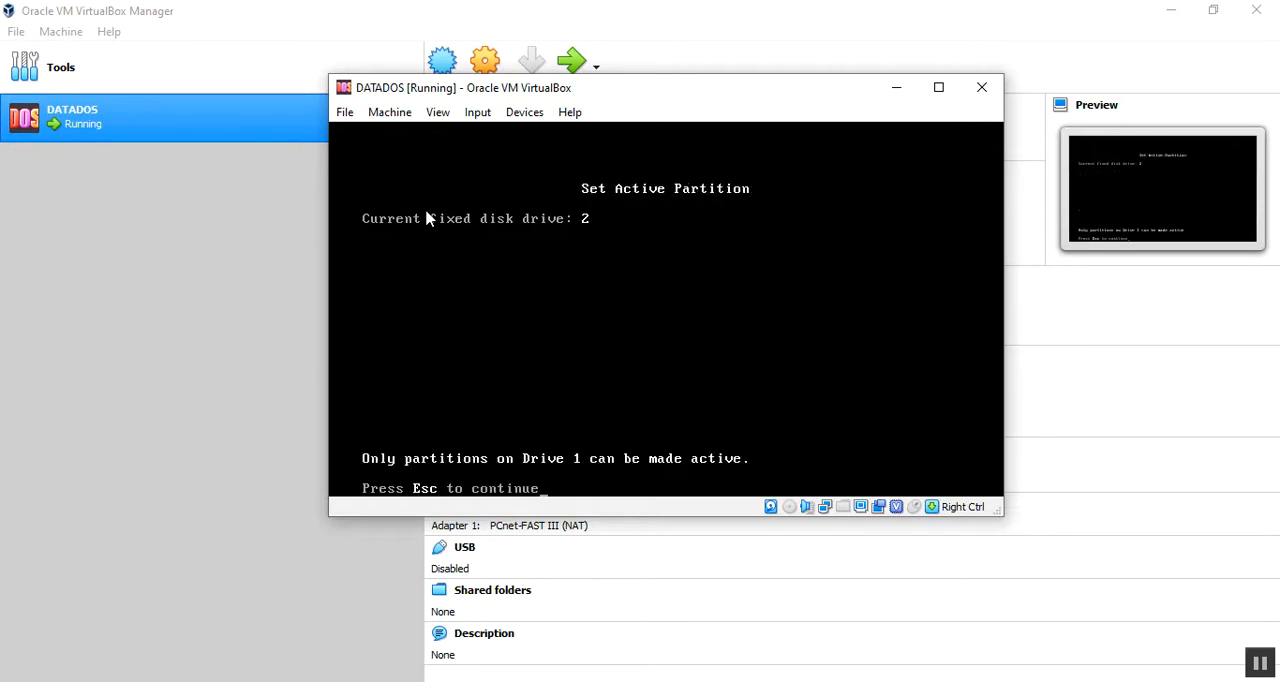
key("Escape")
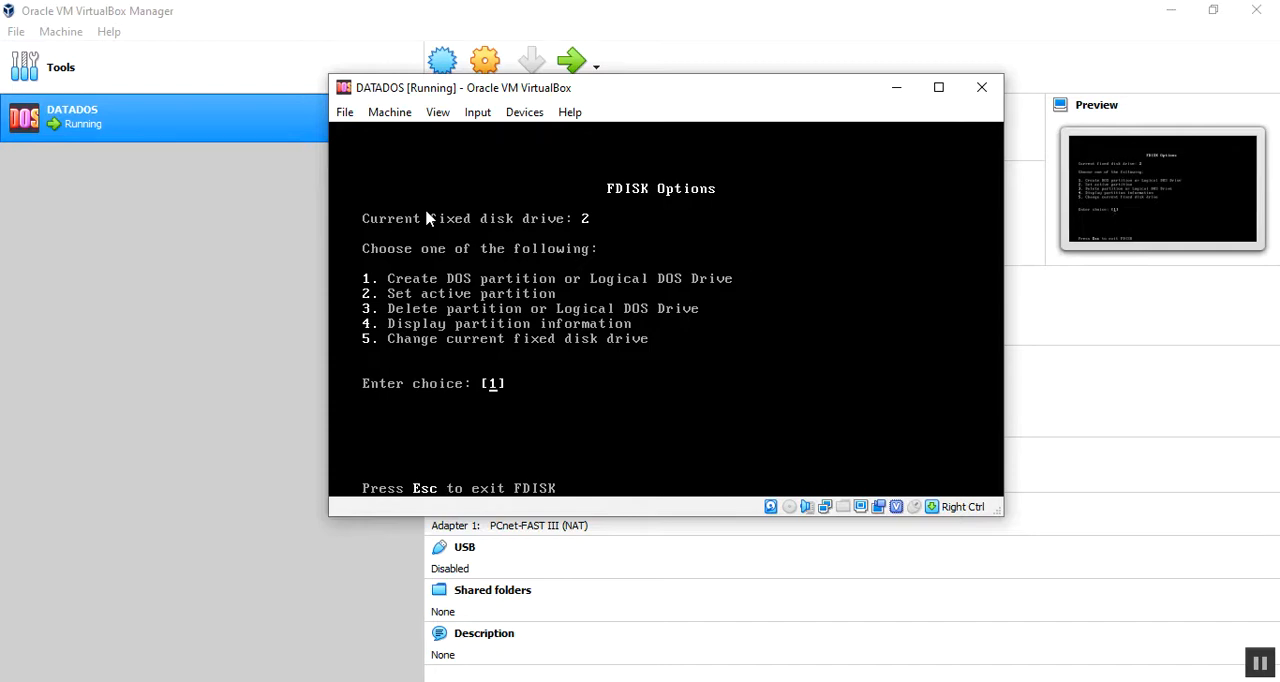
type("2")
key("Return")
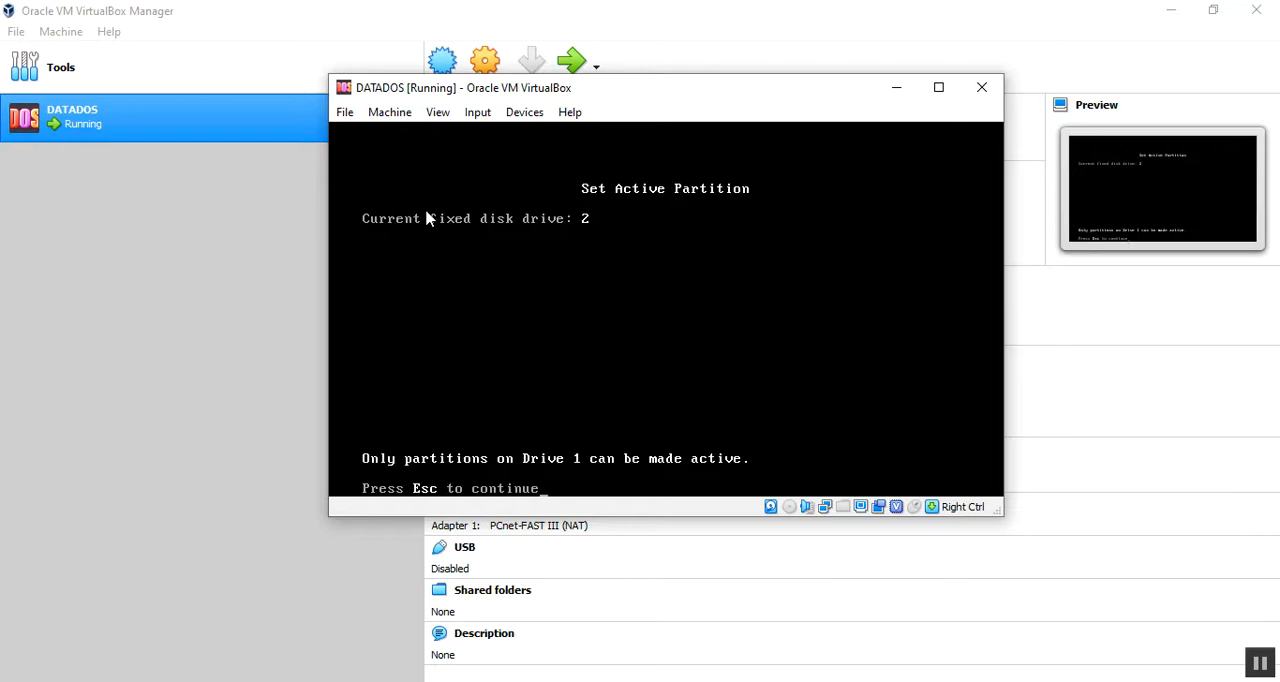
key("Escape")
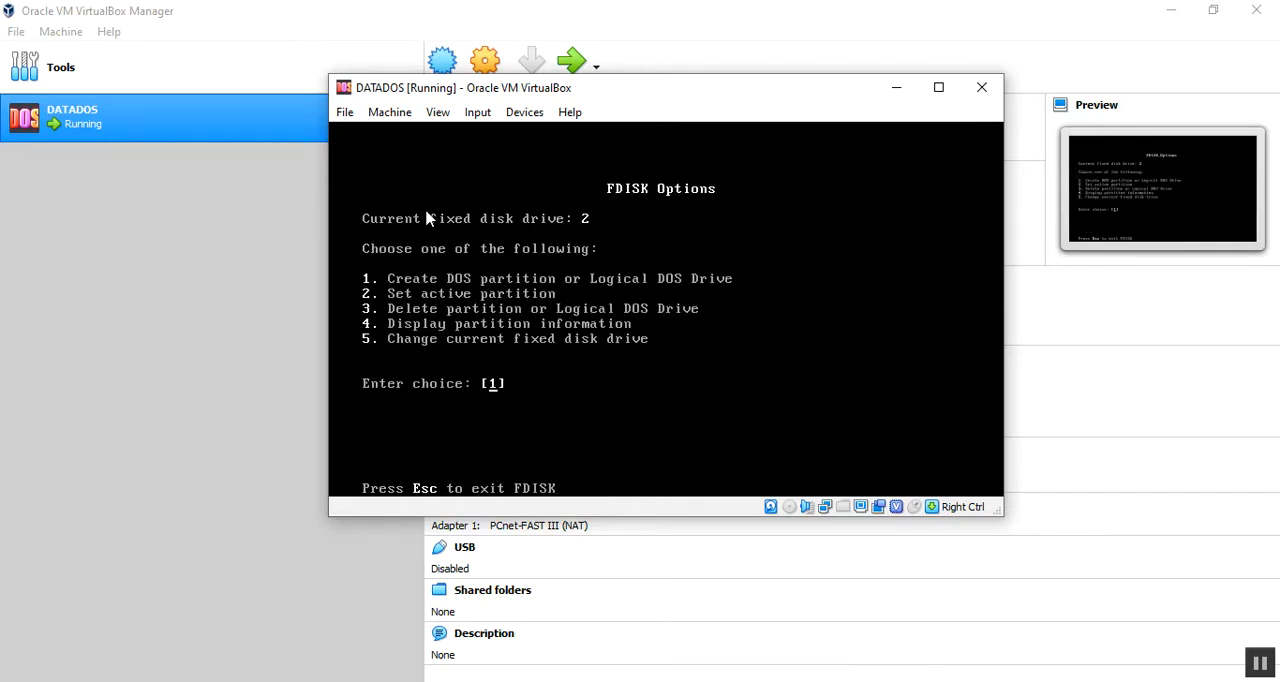
Step: View the fixed disk list keeping disk 2 as the current drive, exit FDISK and restart the system
type("5")
key("Return")
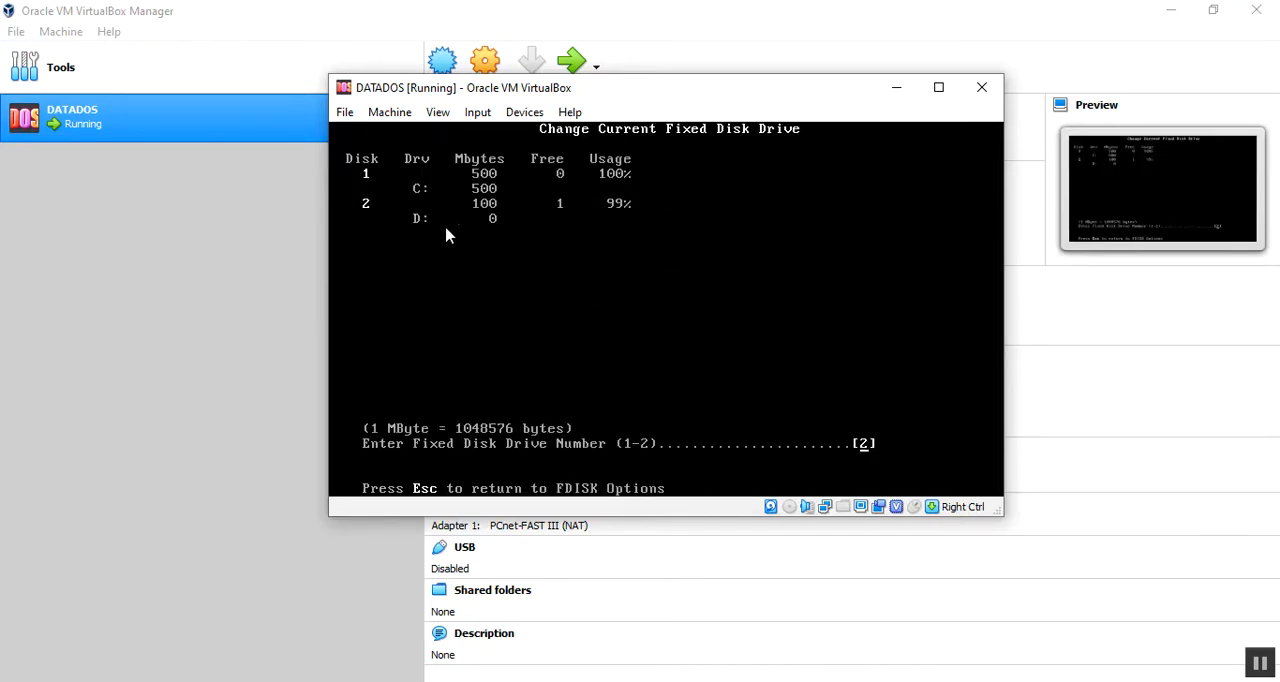
key("Return")
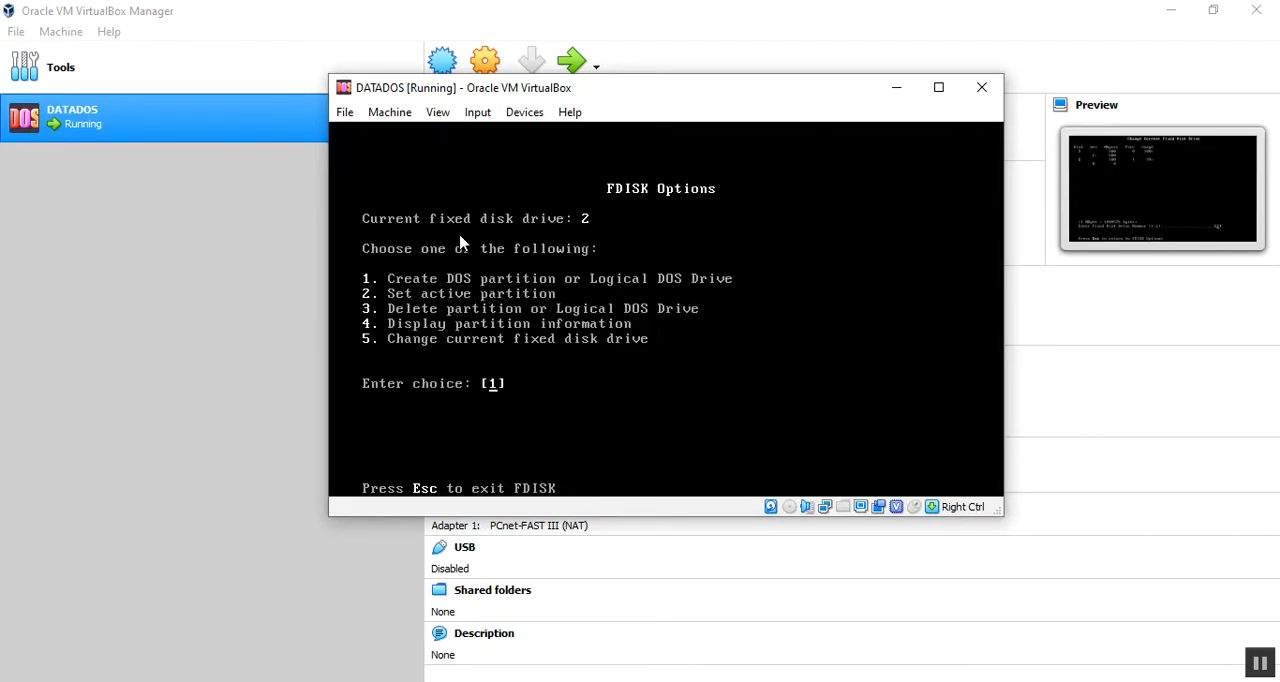
key("Escape")
key("Return")
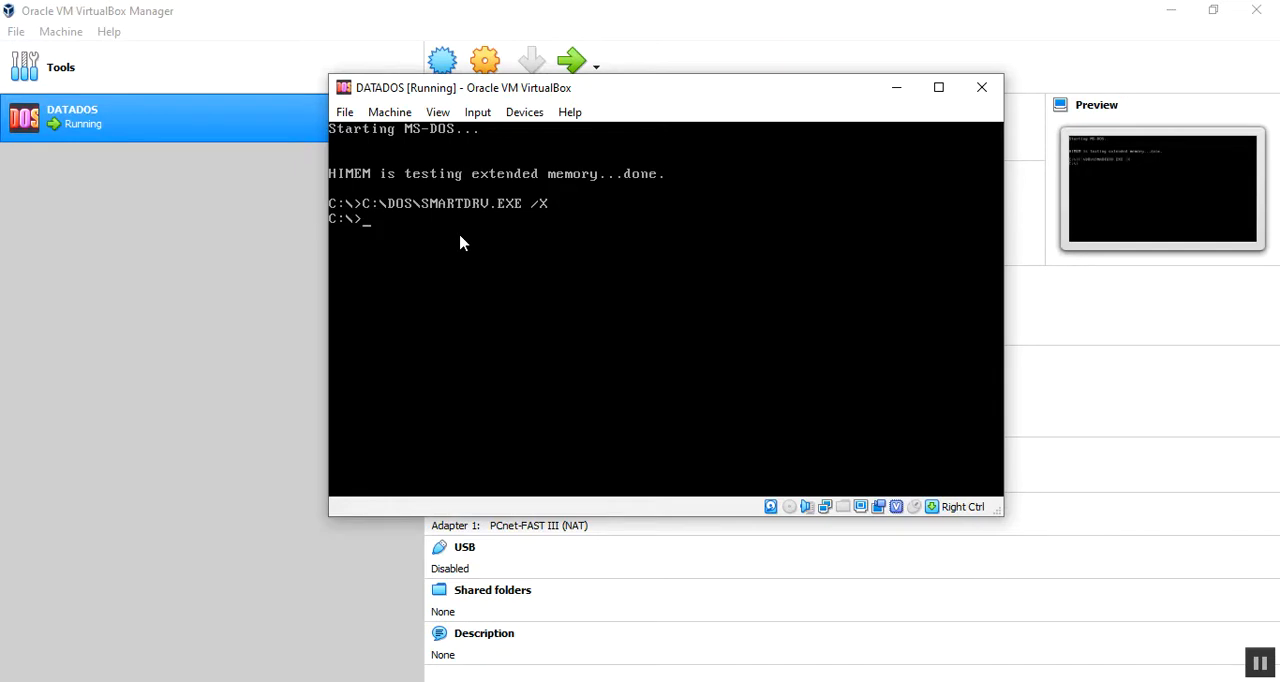
Step: Try to switch to drive D, retry reading it once and abort the read
type("D:")
key("Return")
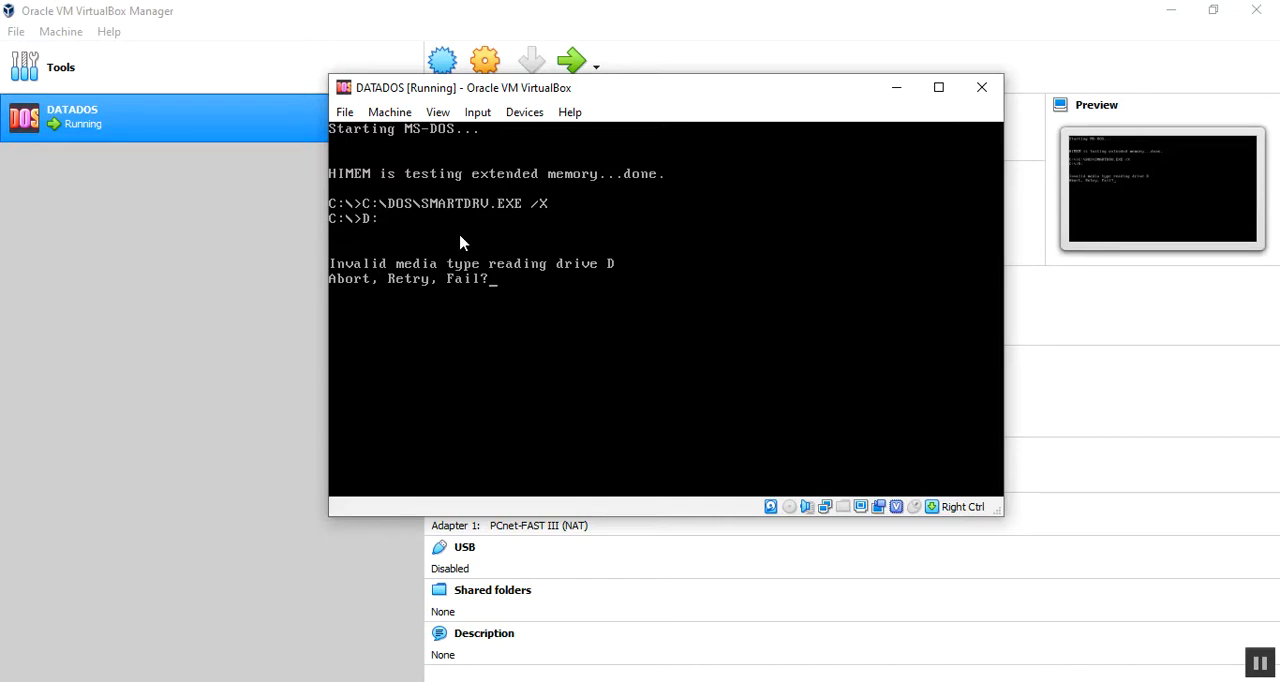
key("r")
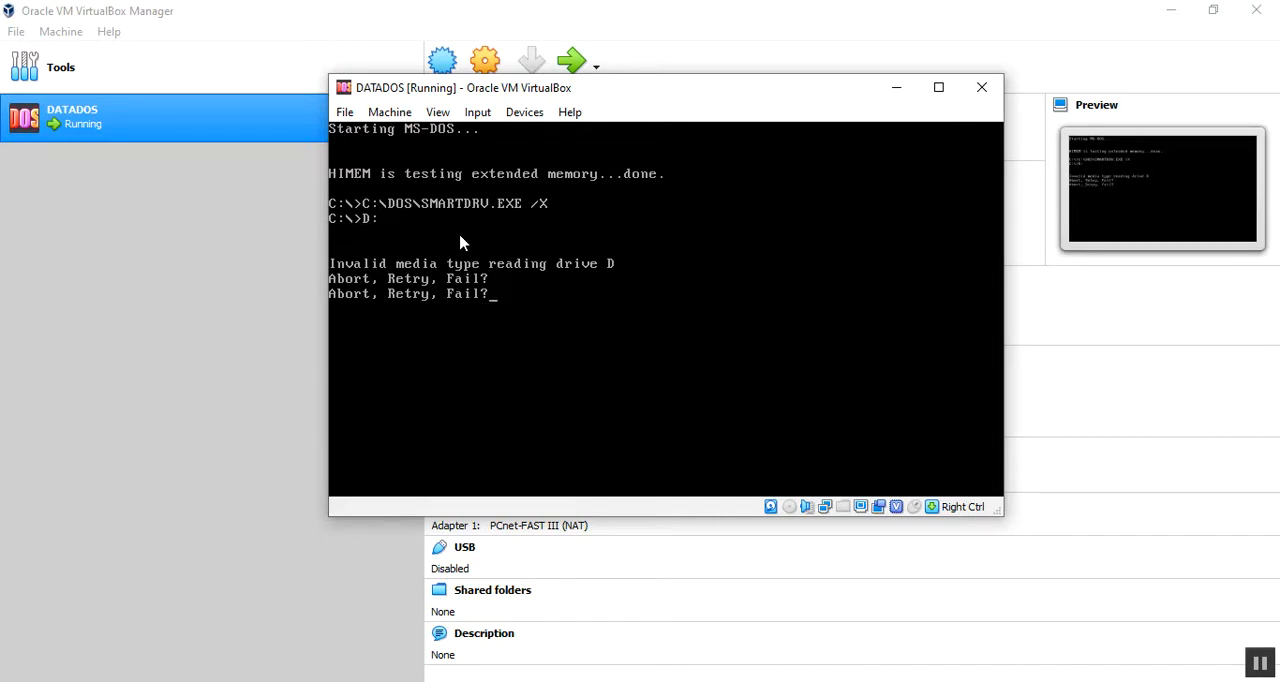
key("a")
key("Return")
Step: Return to drive C and change to its dos directory
type("c:")
key("Return")
type("cd")
key("BackSpace")
key("BackSpace")
type("cd dos")
key("Return")
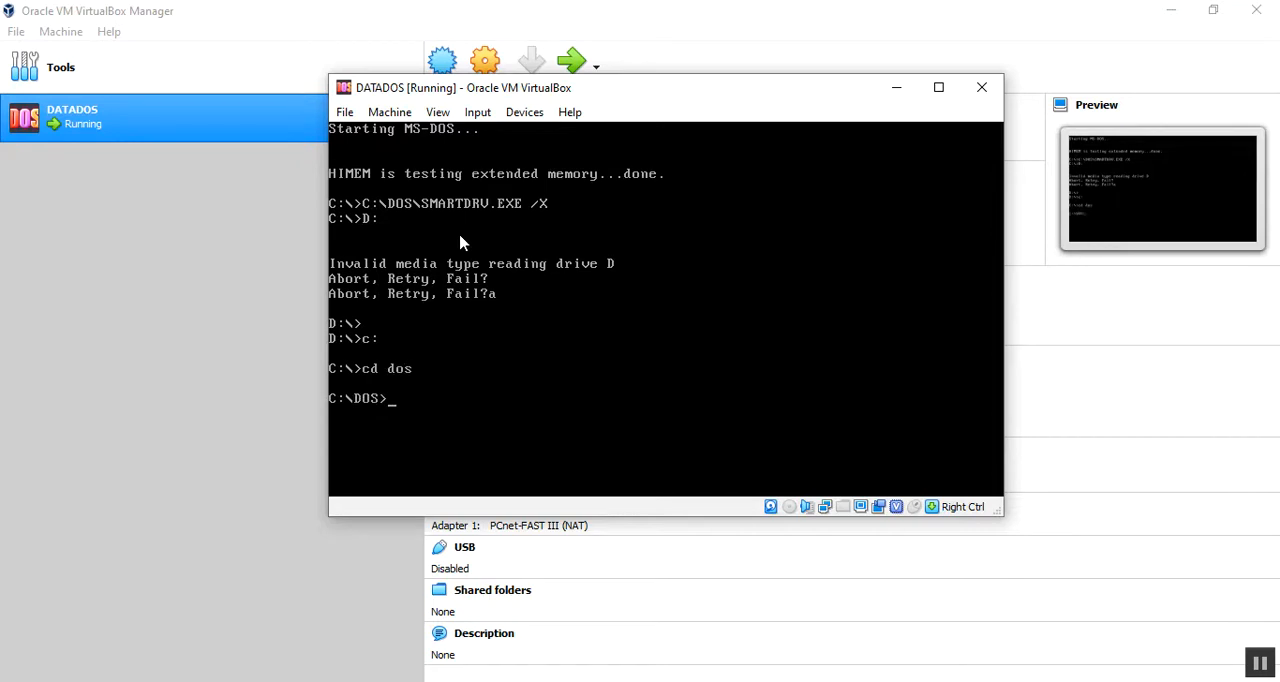
Step: Format drive D and give it the volume label DATA
type("format d:")
key("Return")
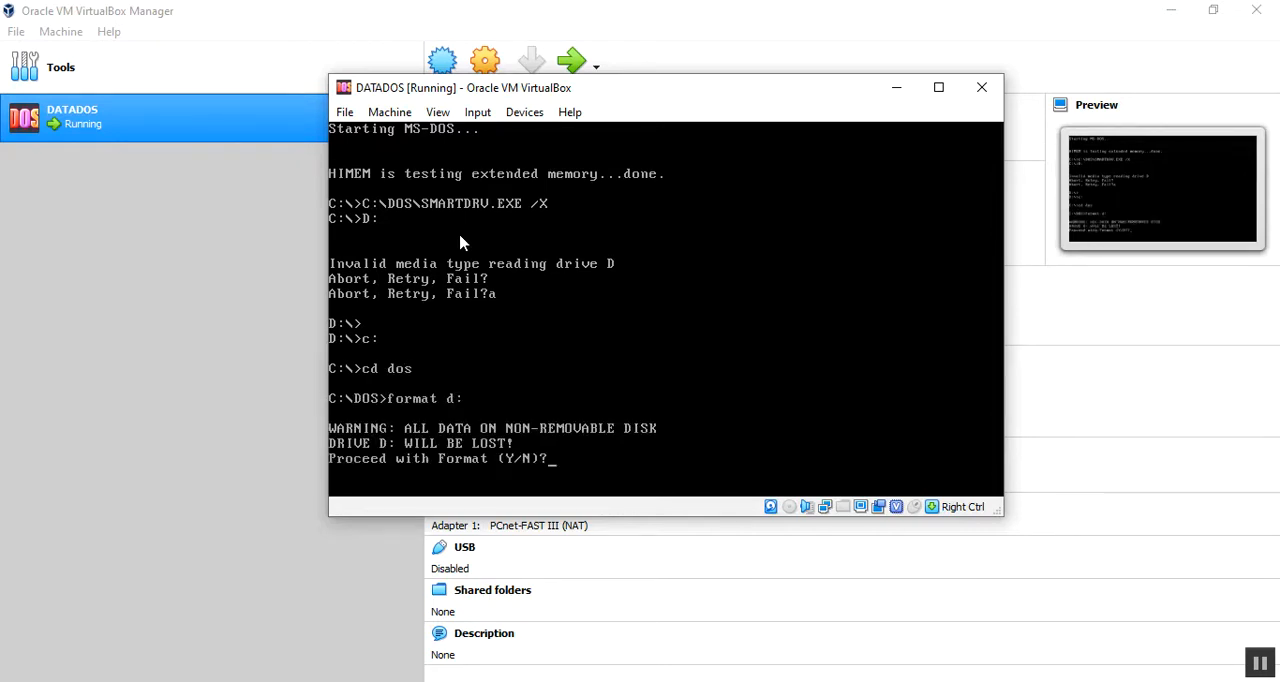
type("y")
key("Return")
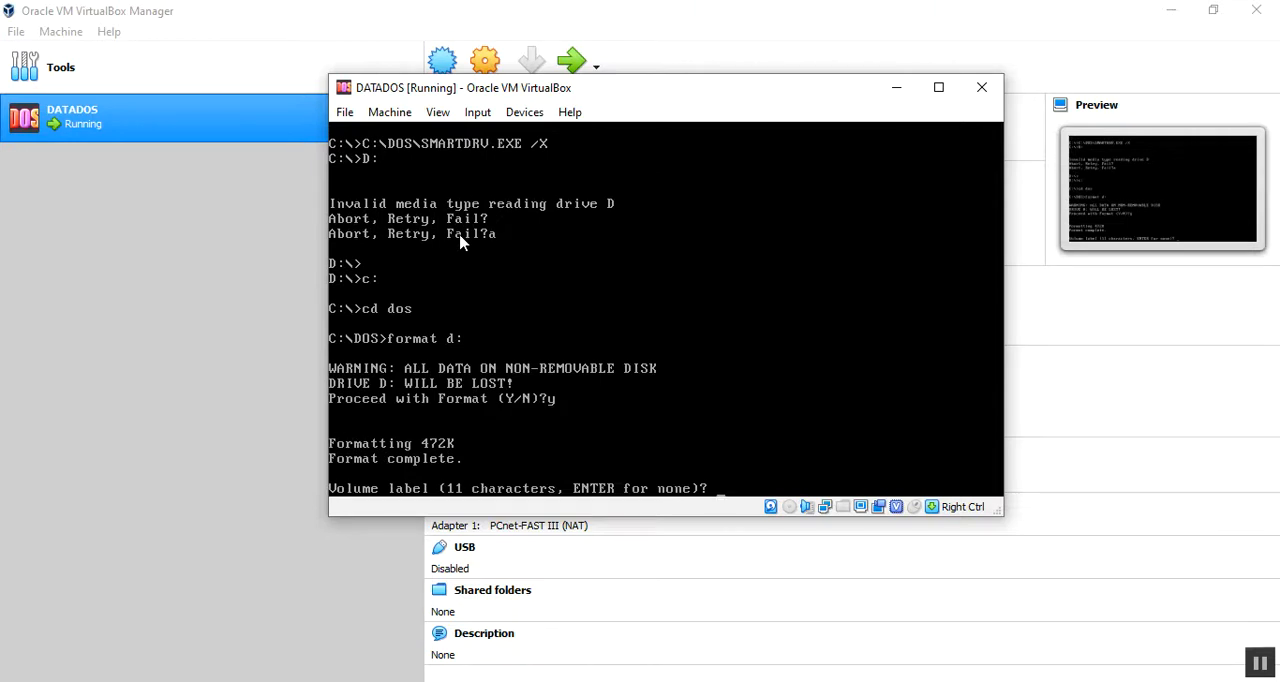
type("DATA")
key("Return")
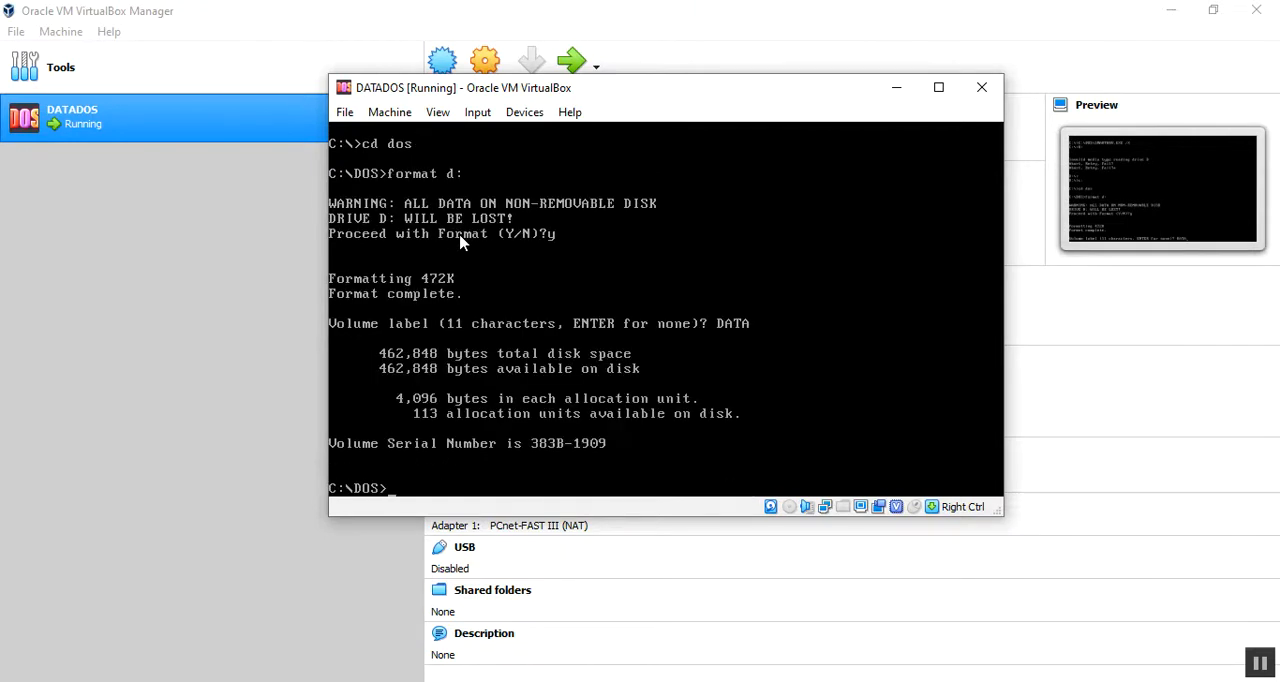
Step: Switch to drive D and list its directory
type("D:")
key("Return")
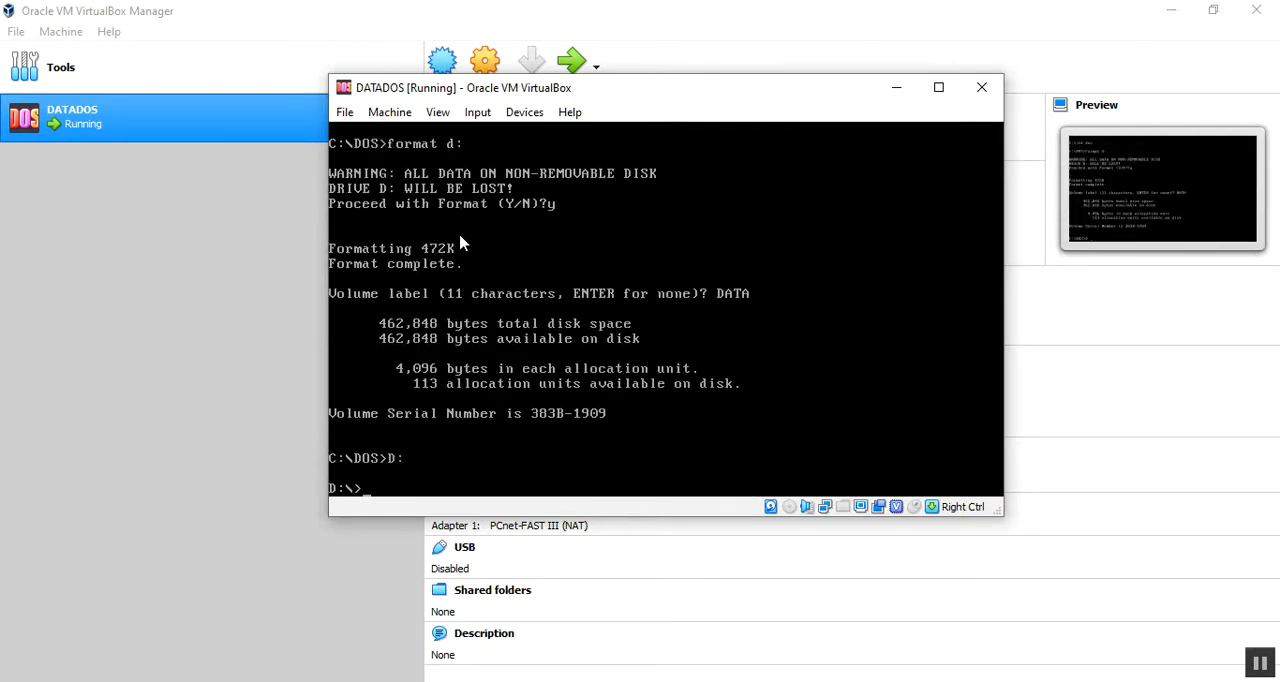
type("dir")
key("Return")
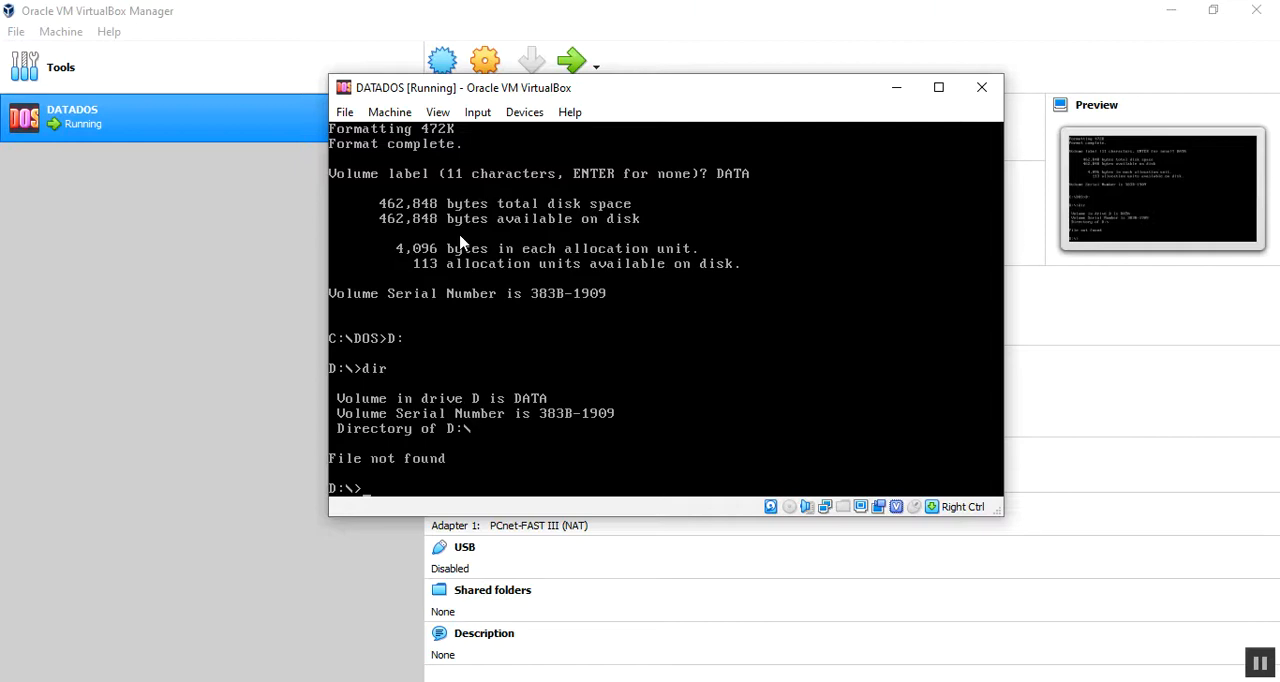
Step: Close the DATADOS virtual machine by powering it off
left_click(980, 91)
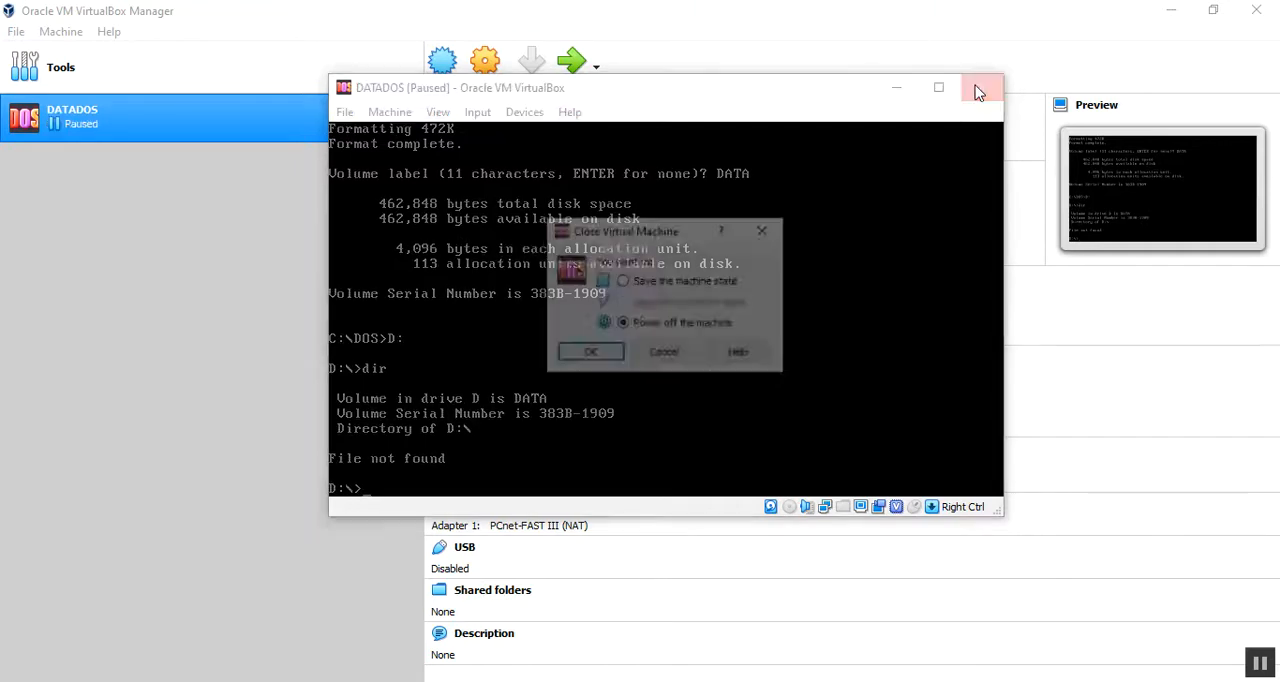
left_click(586, 358)
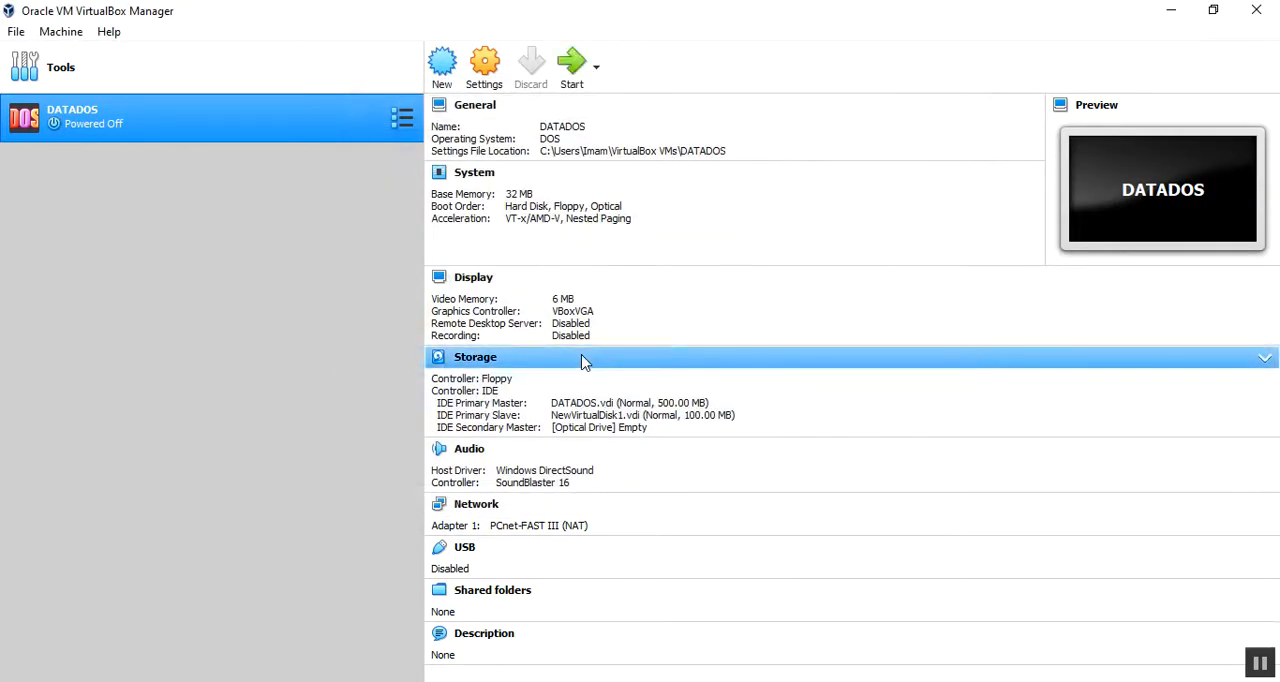